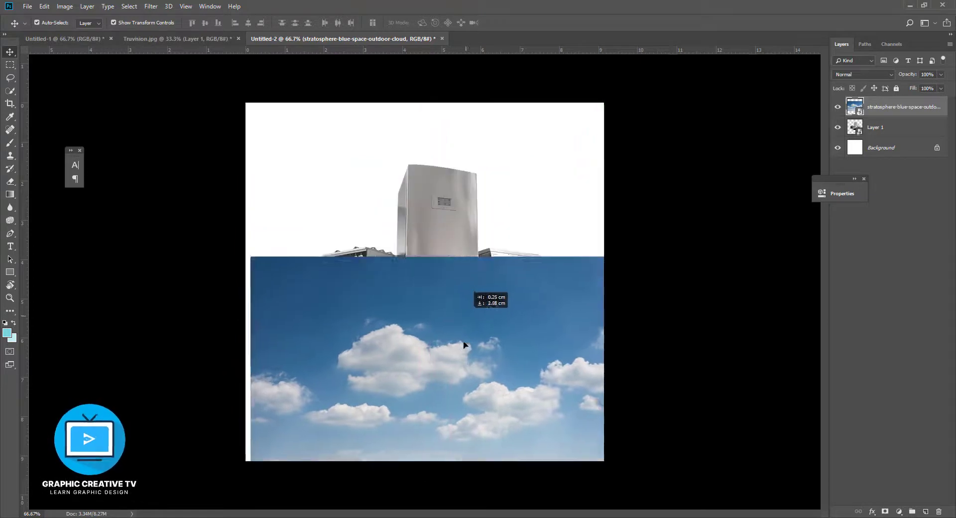
Reposition the appliances and the sky picture on the canvas, and hide both layers so only the white Background shows.
{"action": "left_click_drag", "start_coordinate": [440, 271], "coordinate": [385, 225]}
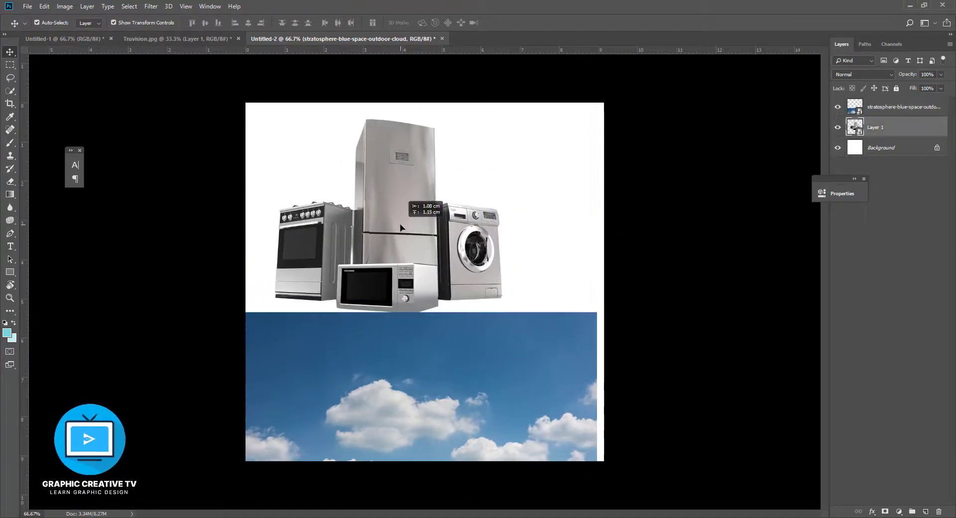
{"action": "left_click_drag", "start_coordinate": [487, 389], "coordinate": [495, 317]}
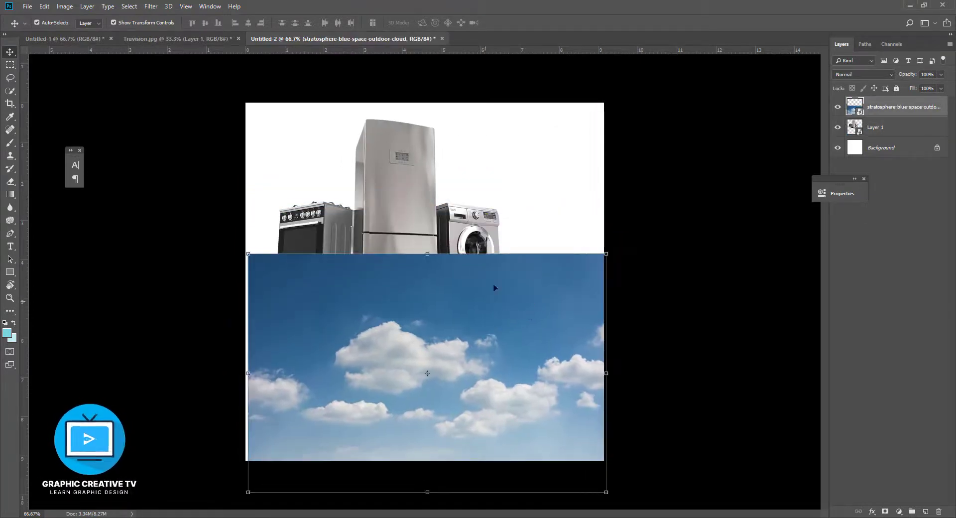
{"action": "left_click", "coordinate": [839, 107]}
{"action": "left_click", "coordinate": [838, 127]}
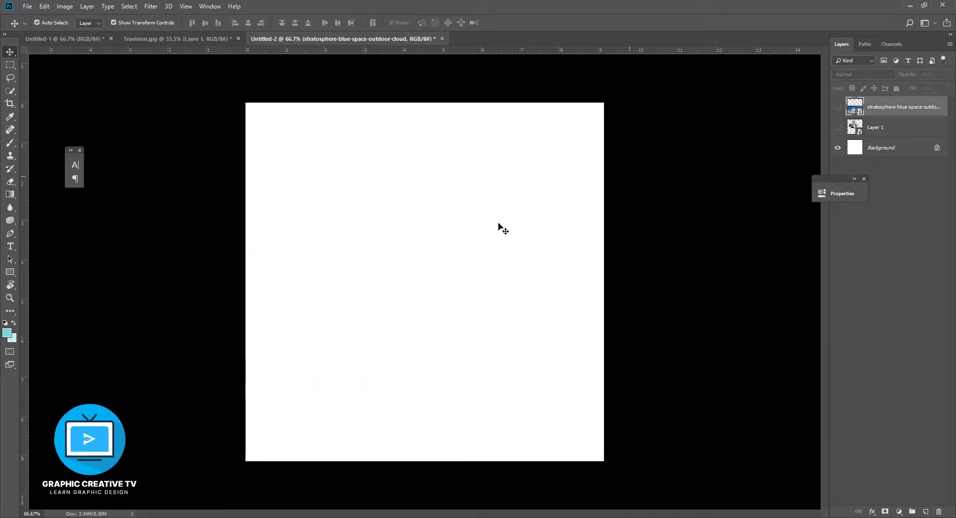
Check the hex codes of the current background and foreground colours in the Color Picker.
{"action": "left_click", "coordinate": [13, 339]}
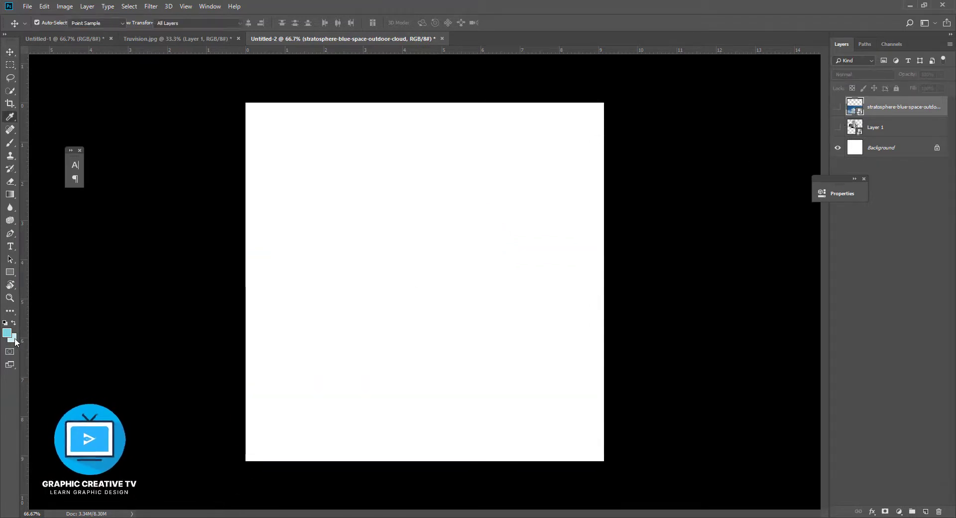
{"action": "left_click", "coordinate": [780, 322]}
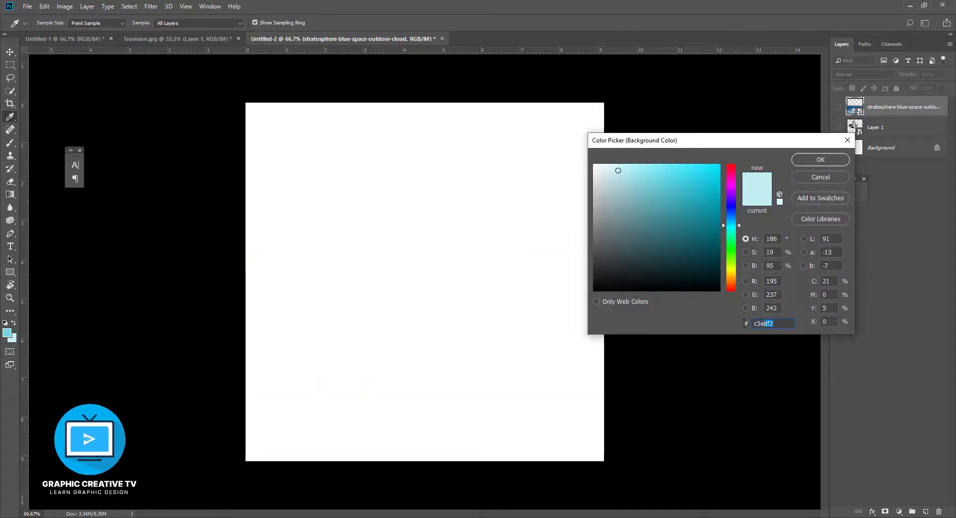
{"action": "left_click_drag", "start_coordinate": [745, 323], "coordinate": [745, 323]}
{"action": "left_click", "coordinate": [814, 157]}
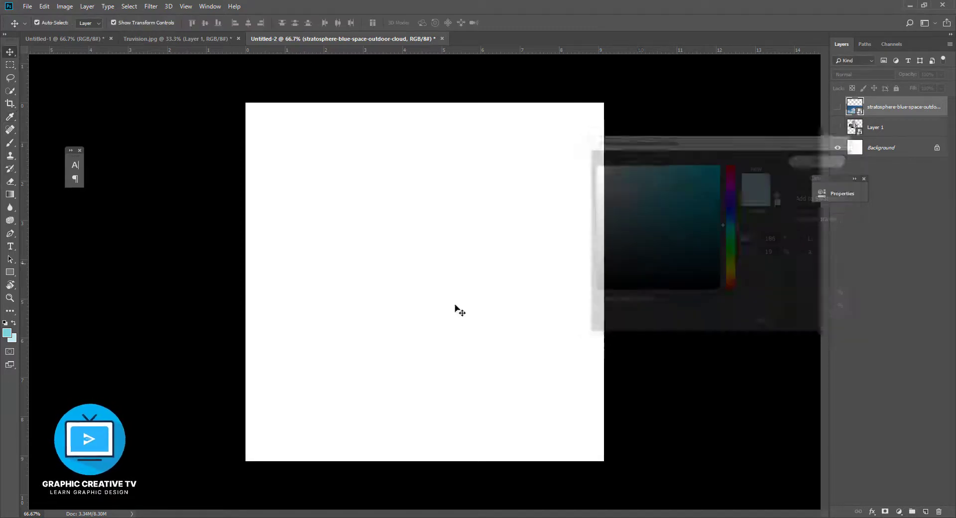
{"action": "left_click", "coordinate": [7, 333]}
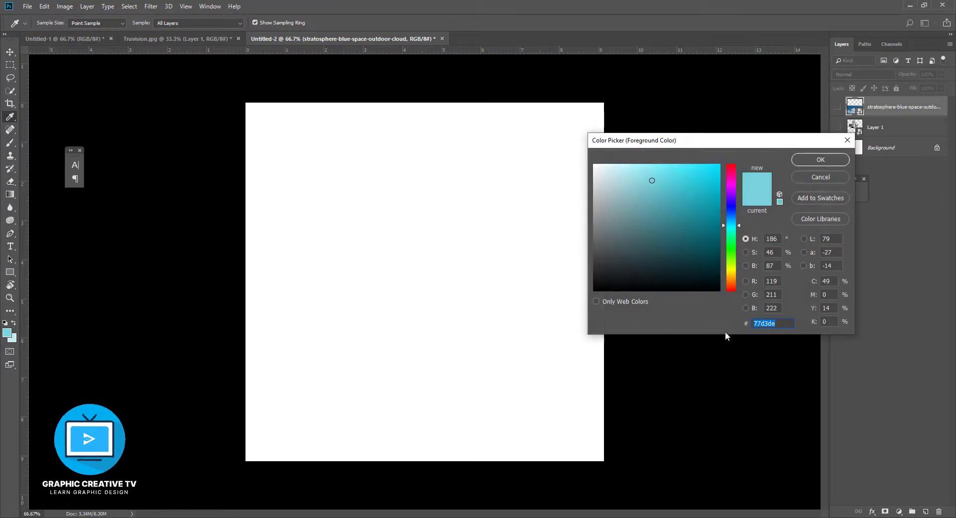
{"action": "left_click", "coordinate": [775, 323]}
{"action": "left_click_drag", "start_coordinate": [791, 323], "coordinate": [743, 324]}
{"action": "left_click", "coordinate": [805, 159]}
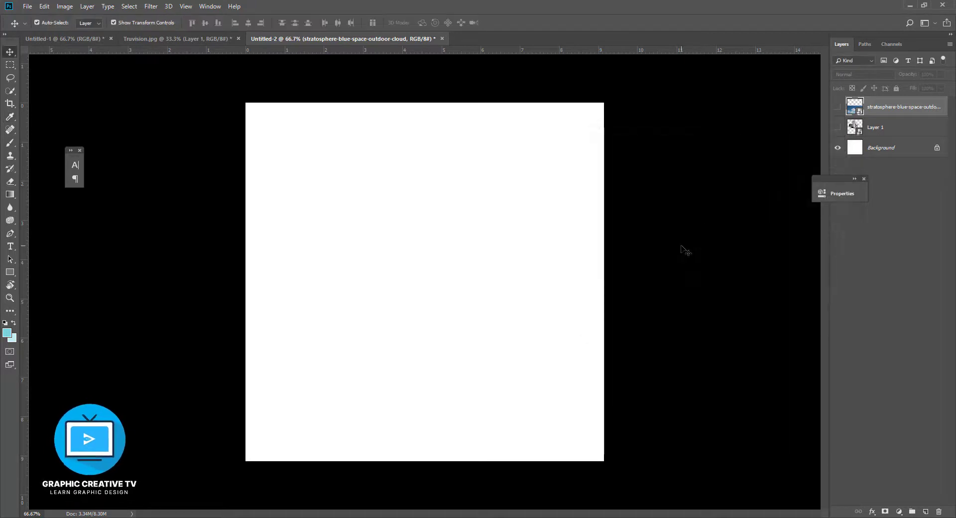
Swap the foreground and background colours and fill the Background layer with the darker turquoise 77d3de.
{"action": "left_click", "coordinate": [686, 251]}
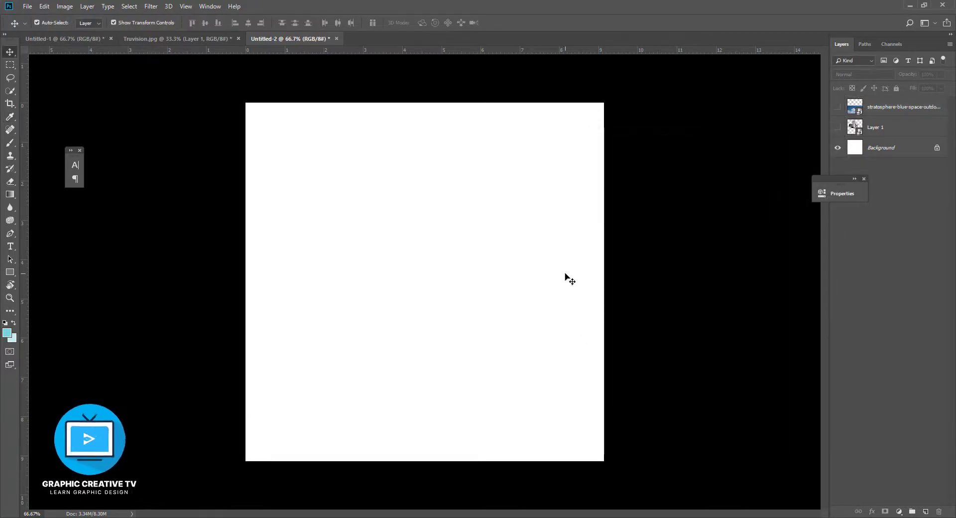
{"action": "left_click", "coordinate": [874, 148]}
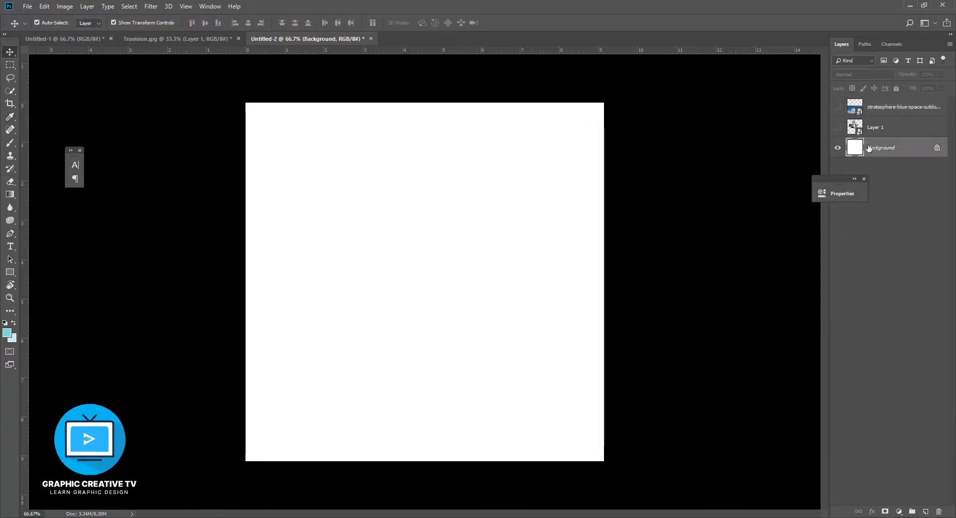
{"action": "key", "text": "alt+BackSpace"}
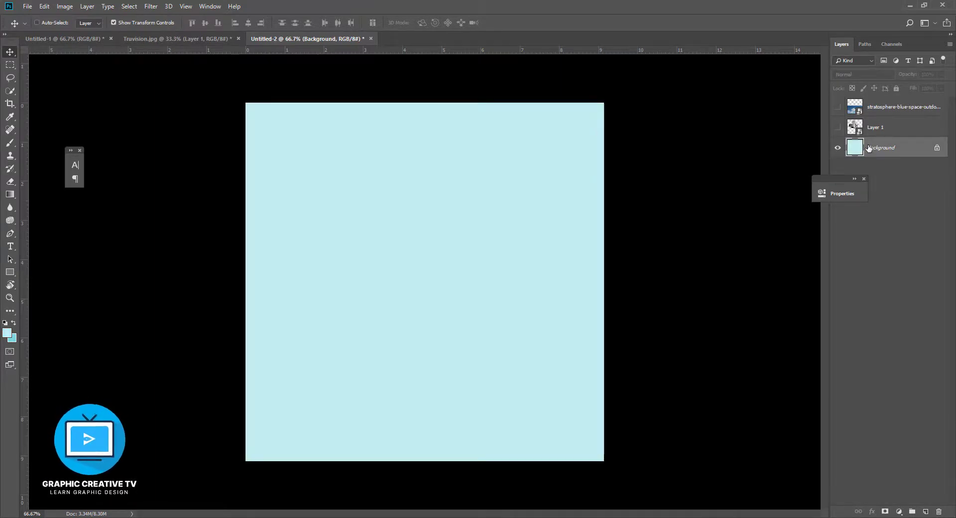
{"action": "key", "text": "ctrl+BackSpace"}
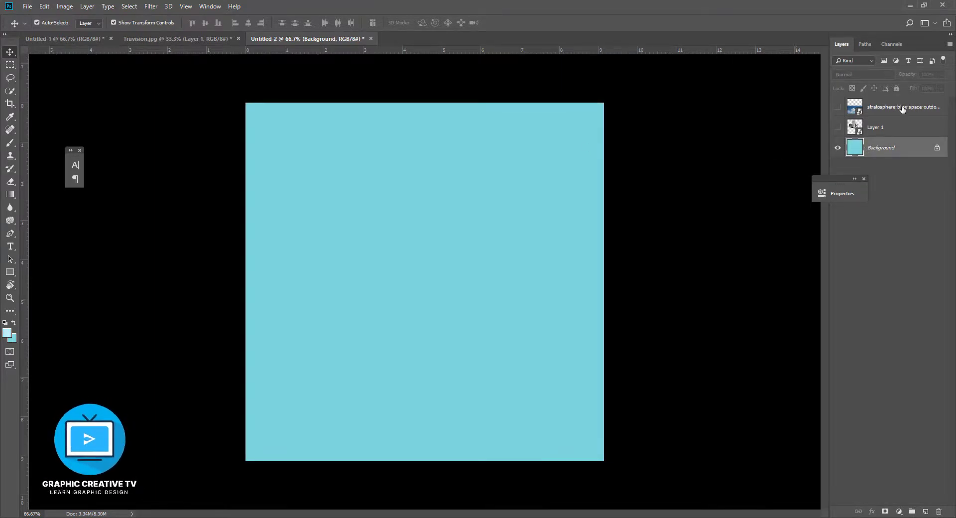
Show the appliances layer again and move the appliances down to the lower middle of the canvas.
{"action": "left_click", "coordinate": [837, 127]}
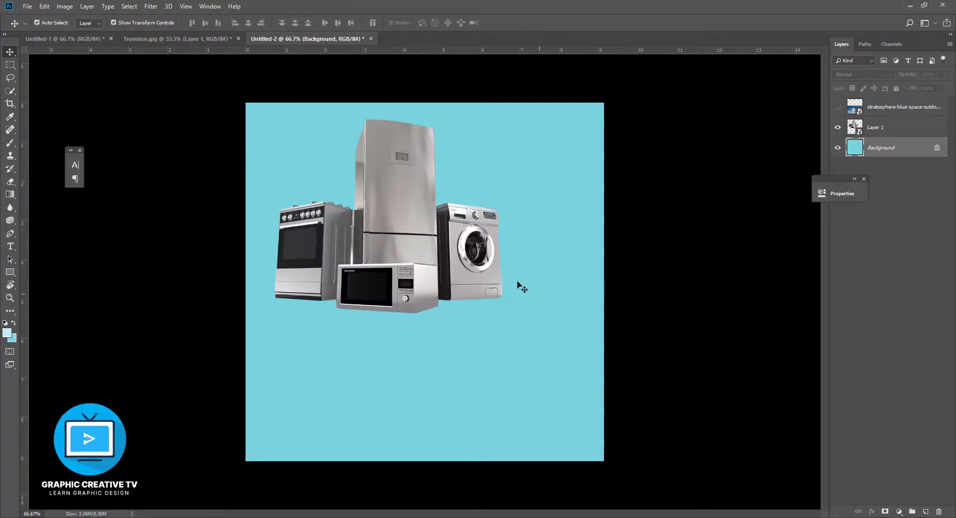
{"action": "left_click_drag", "start_coordinate": [413, 218], "coordinate": [447, 304]}
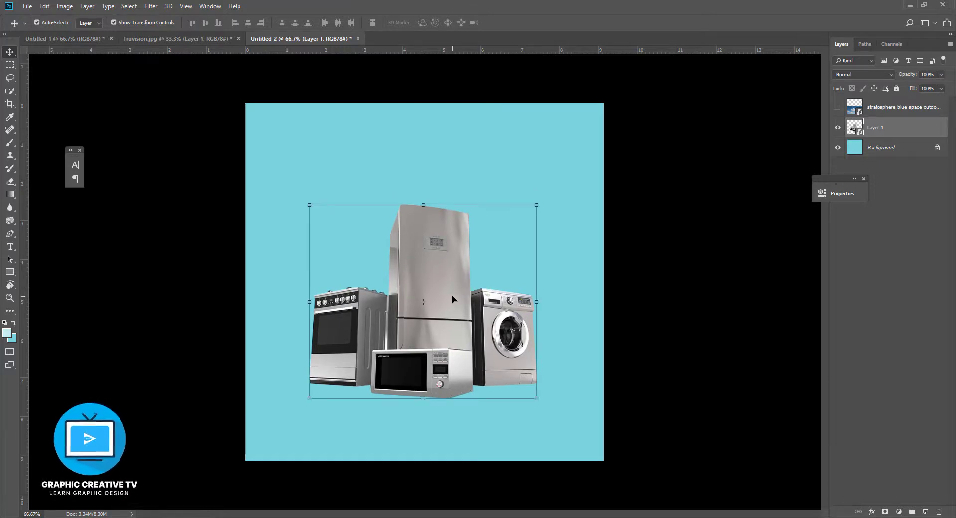
{"action": "left_click", "coordinate": [659, 319]}
{"action": "left_click", "coordinate": [449, 354]}
{"action": "left_click", "coordinate": [650, 364]}
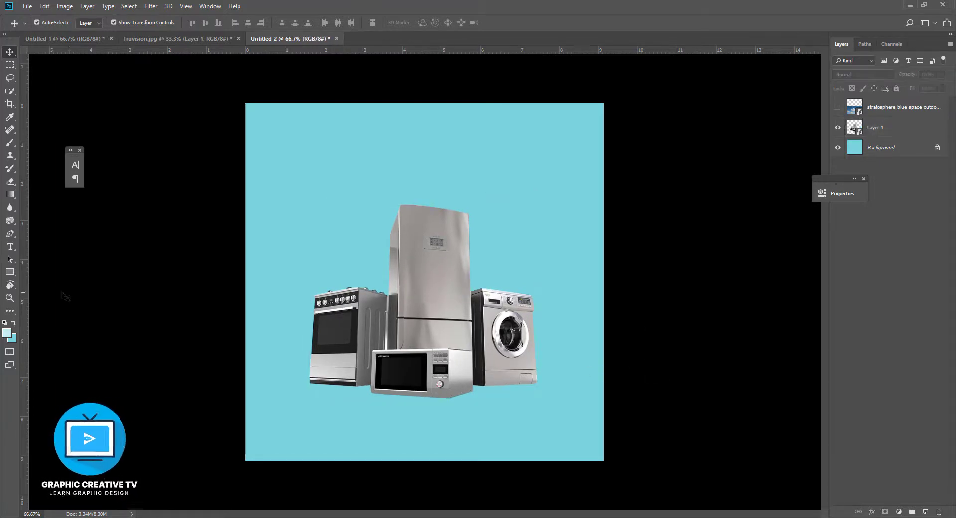
Activate the Brush tool and create a new empty layer directly above the Background layer.
{"action": "left_click", "coordinate": [11, 142]}
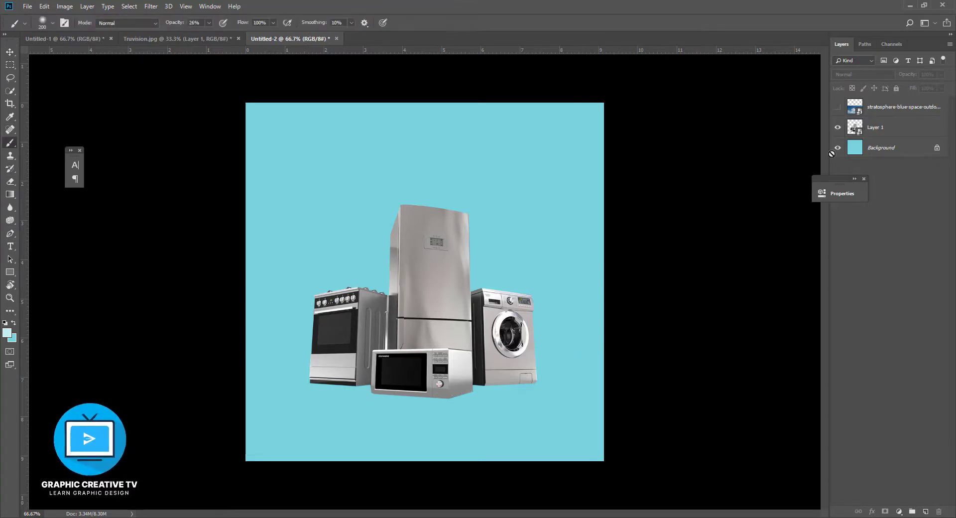
{"action": "left_click", "coordinate": [885, 148]}
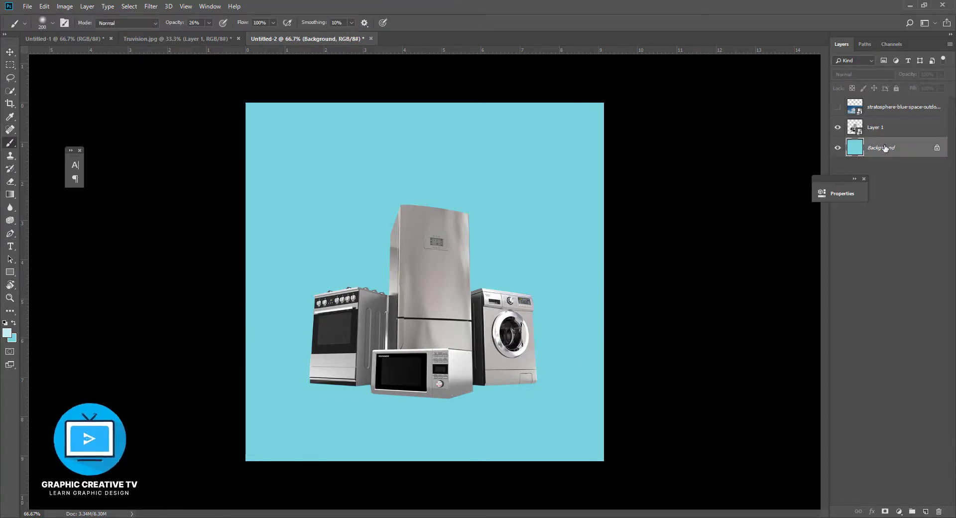
{"action": "key", "text": "ctrl+shift+n"}
{"action": "key", "text": "Return"}
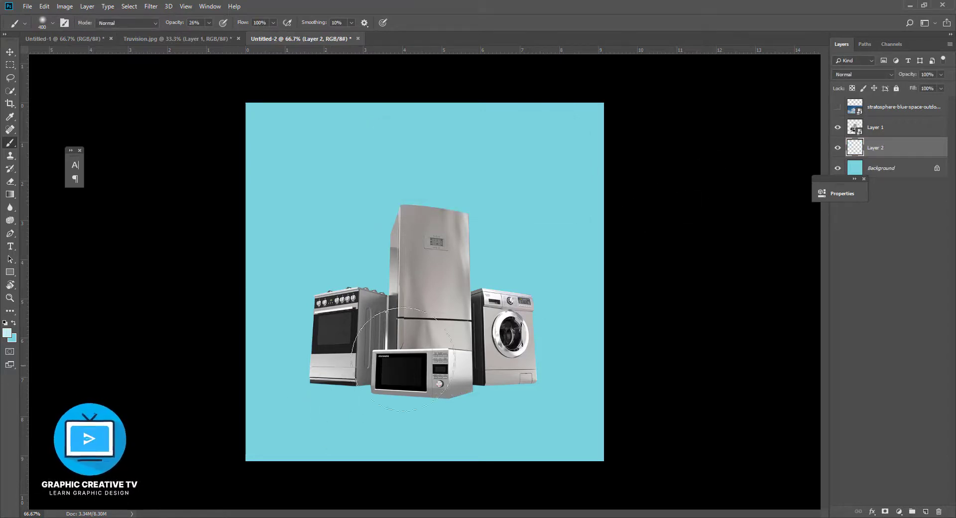
Enlarge the soft brush to 1200 and paint a pale blue glow at 26% opacity behind the appliances on Layer 2.
{"action": "key", "text": "bracketright"}
{"action": "key", "text": "bracketright"}
{"action": "key", "text": "bracketright"}
{"action": "key", "text": "bracketright"}
{"action": "key", "text": "bracketright"}
{"action": "key", "text": "bracketright"}
{"action": "key", "text": "bracketright"}
{"action": "key", "text": "bracketright"}
{"action": "key", "text": "bracketright"}
{"action": "key", "text": "bracketright"}
{"action": "key", "text": "bracketright"}
{"action": "key", "text": "bracketright"}
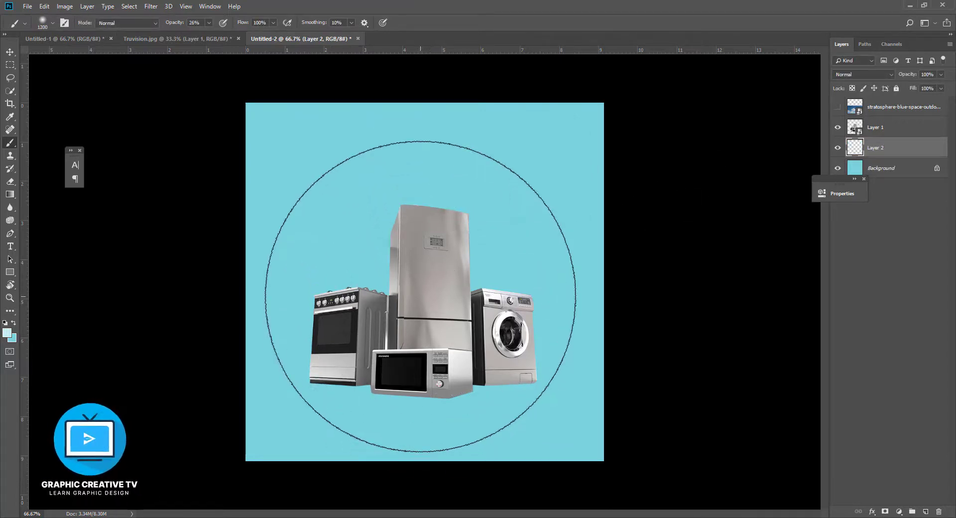
{"action": "left_click", "coordinate": [420, 297]}
{"action": "left_click", "coordinate": [395, 305]}
{"action": "mouse_move", "coordinate": [470, 298]}
{"action": "left_mouse_down"}
{"action": "mouse_move", "coordinate": [380, 286]}
{"action": "mouse_move", "coordinate": [542, 282]}
{"action": "left_mouse_up"}
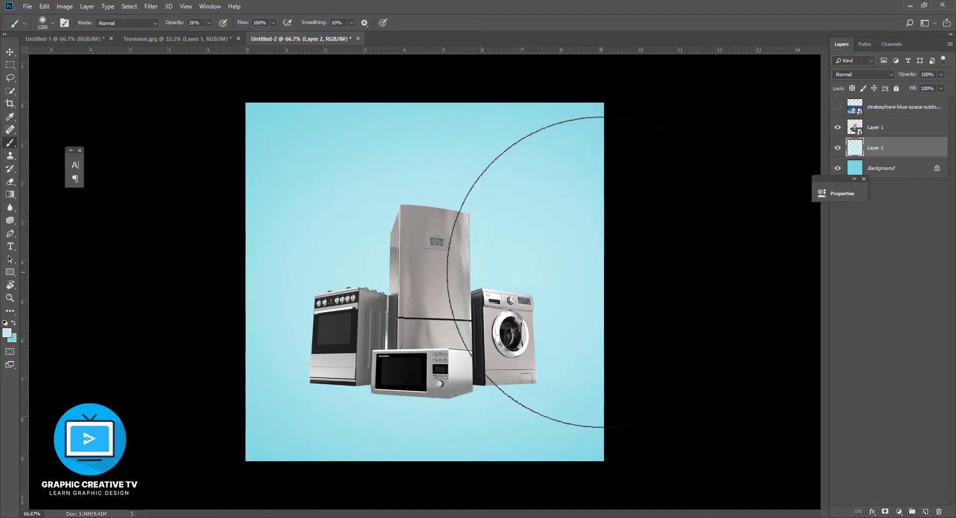
Create another empty layer between the glow on Layer 2 and the appliances layer.
{"action": "left_click", "coordinate": [10, 52]}
{"action": "left_click", "coordinate": [297, 252]}
{"action": "left_click", "coordinate": [461, 341]}
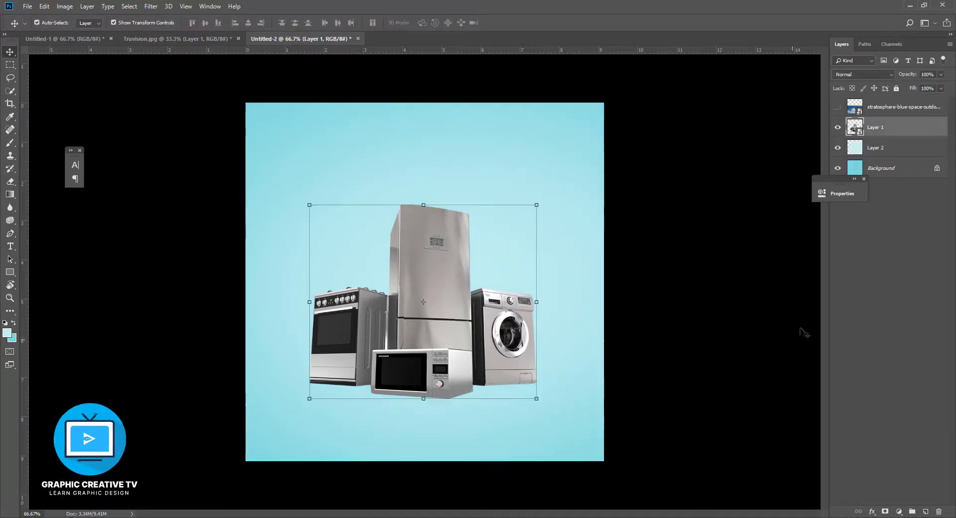
{"action": "left_click", "coordinate": [883, 149]}
{"action": "key", "text": "ctrl+shift+n"}
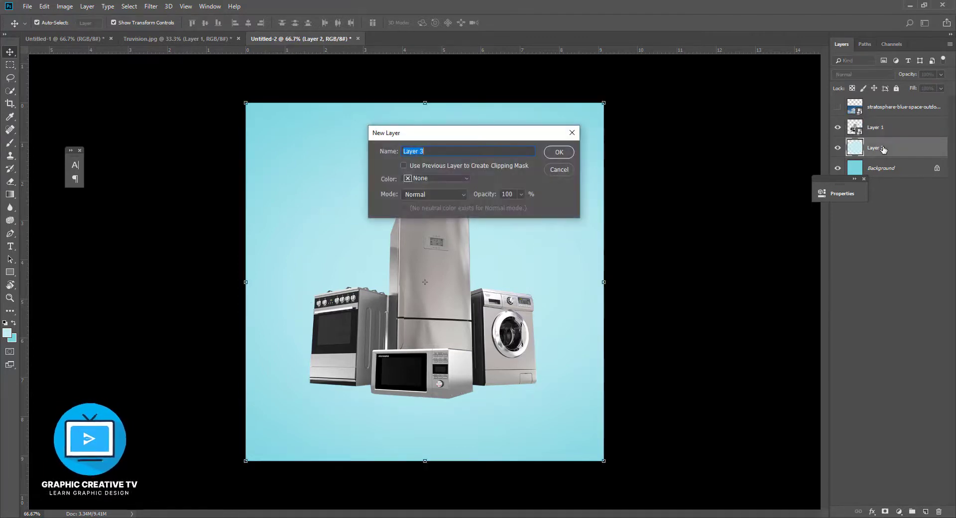
{"action": "key", "text": "Return"}
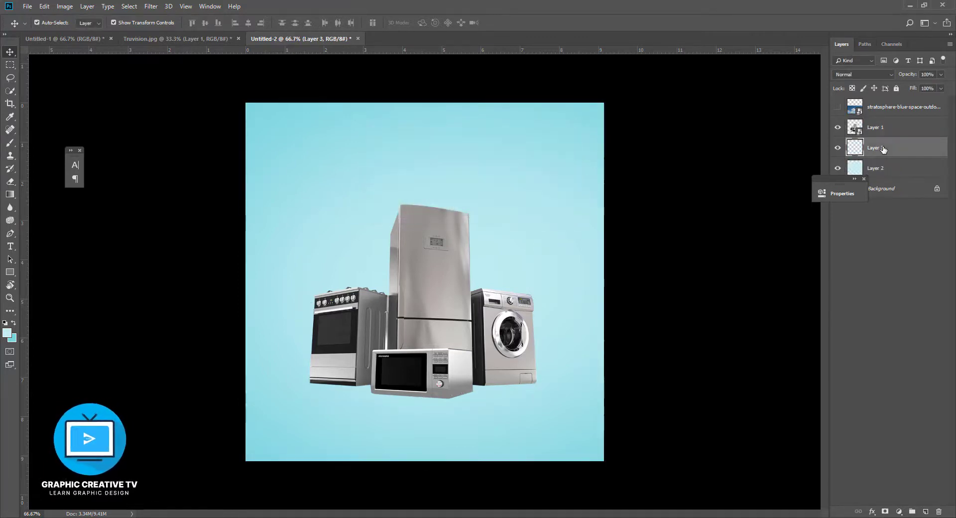
Set the foreground colour to white, ffffff.
{"action": "left_click", "coordinate": [7, 332]}
{"action": "type", "text": "ffffff"}
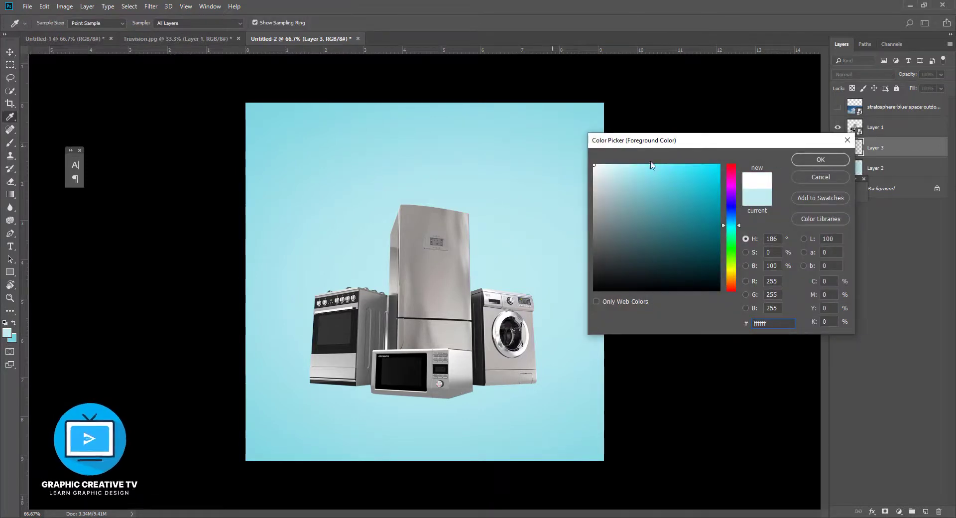
{"action": "left_click", "coordinate": [820, 159]}
{"action": "key", "text": "v"}
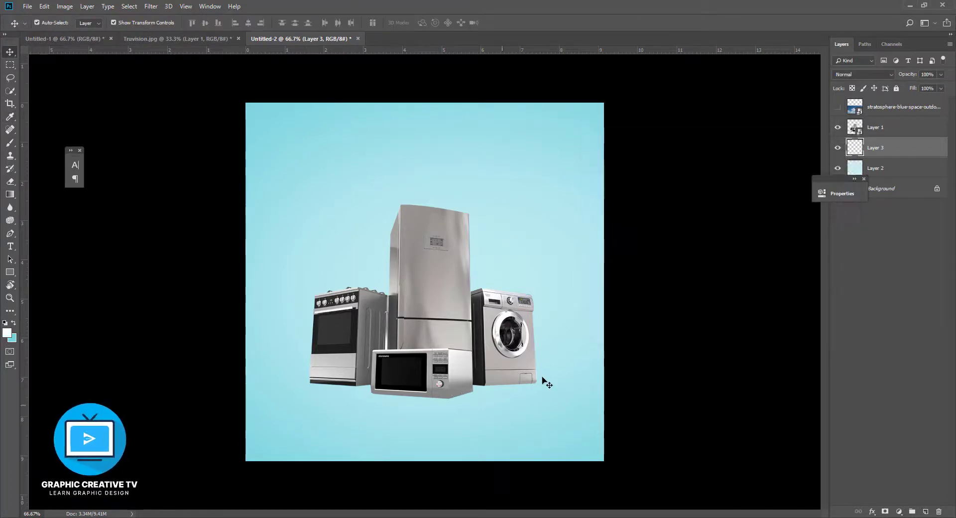
Paint a soft white floor across the lower canvas on Layer 3 with a size 250 brush at 26% opacity.
{"action": "left_click", "coordinate": [10, 142]}
{"action": "key", "text": "bracketleft"}
{"action": "key", "text": "bracketleft"}
{"action": "key", "text": "bracketleft"}
{"action": "key", "text": "bracketleft"}
{"action": "key", "text": "bracketleft"}
{"action": "key", "text": "bracketleft"}
{"action": "key", "text": "bracketleft"}
{"action": "key", "text": "bracketleft"}
{"action": "key", "text": "bracketleft"}
{"action": "key", "text": "bracketleft"}
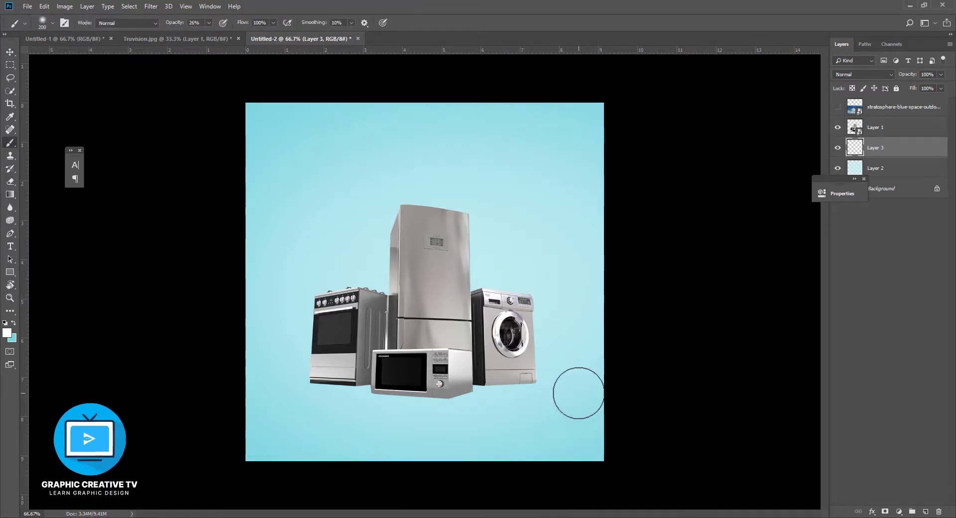
{"action": "key", "text": "bracketright"}
{"action": "key", "text": "bracketright"}
{"action": "key", "text": "bracketright"}
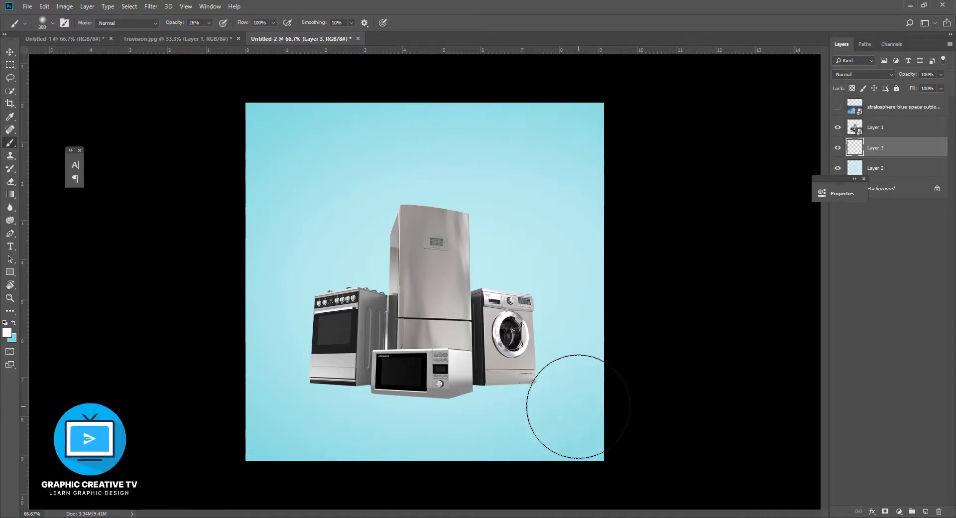
{"action": "key", "text": "bracketleft"}
{"action": "mouse_move", "coordinate": [578, 399]}
{"action": "left_mouse_down"}
{"action": "mouse_move", "coordinate": [348, 399]}
{"action": "mouse_move", "coordinate": [340, 408]}
{"action": "mouse_move", "coordinate": [411, 406]}
{"action": "mouse_move", "coordinate": [246, 397]}
{"action": "mouse_move", "coordinate": [364, 412]}
{"action": "mouse_move", "coordinate": [552, 412]}
{"action": "mouse_move", "coordinate": [503, 436]}
{"action": "mouse_move", "coordinate": [141, 441]}
{"action": "left_mouse_up"}
{"action": "left_click_drag", "start_coordinate": [639, 454], "coordinate": [371, 437]}
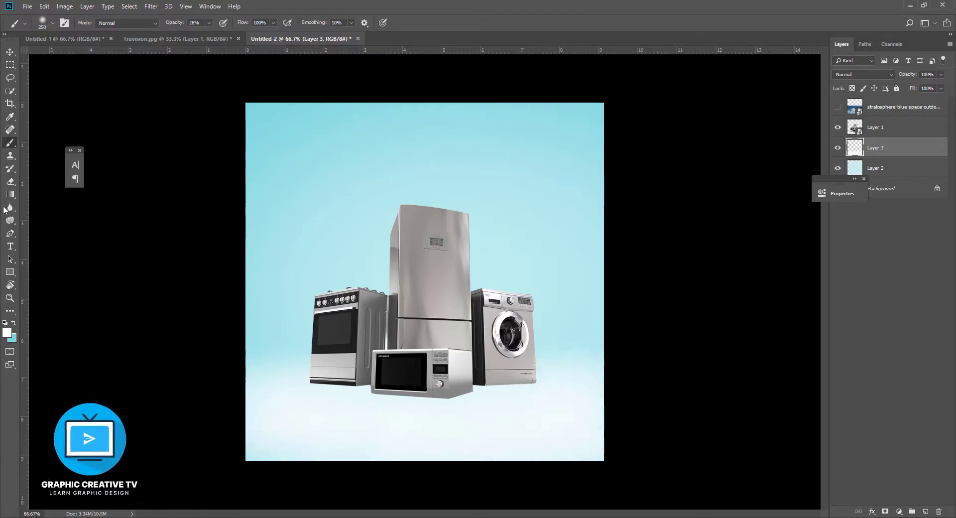
Fade the lower edge of the white floor with the Eraser at size 200 and 17% opacity.
{"action": "left_click", "coordinate": [10, 181]}
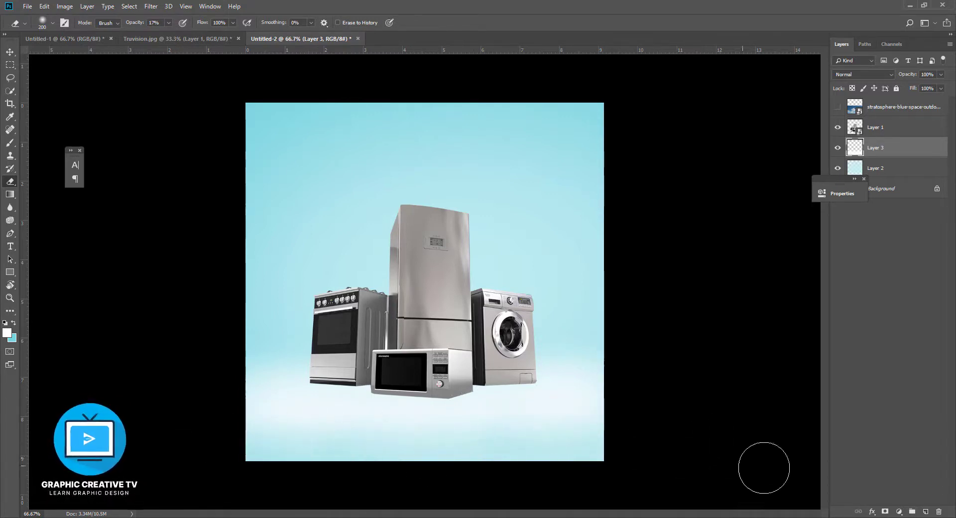
{"action": "left_click", "coordinate": [10, 52]}
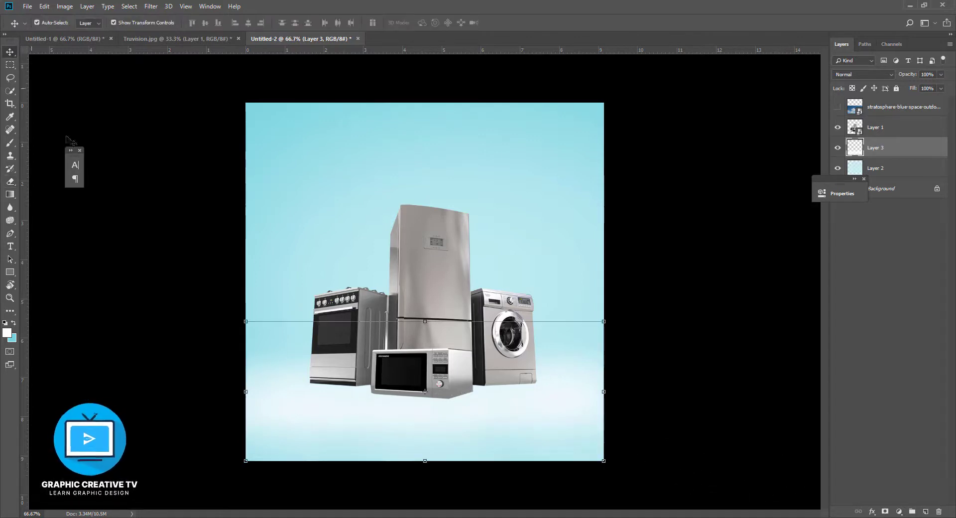
Duplicate the appliances layer, Layer 1.
{"action": "left_click", "coordinate": [421, 276]}
{"action": "key", "text": "ctrl"}
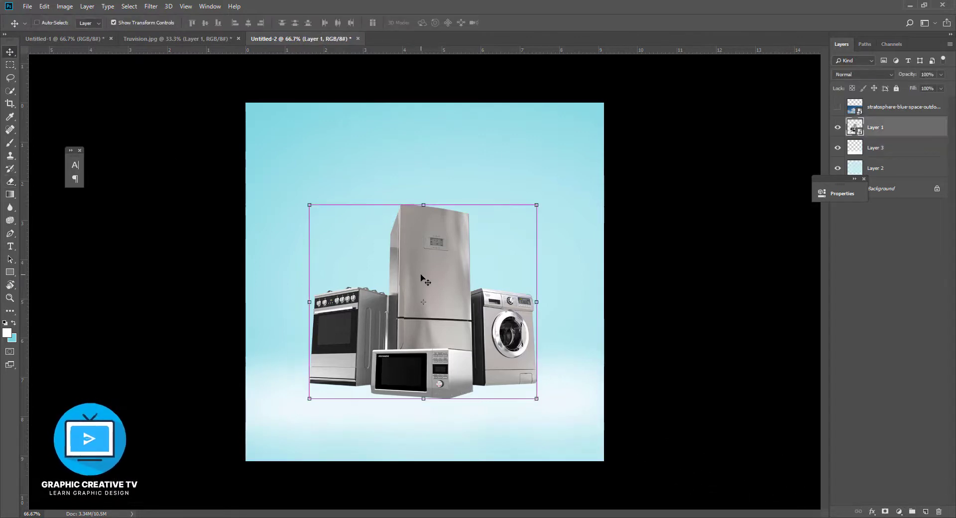
{"action": "key", "text": "ctrl+j"}
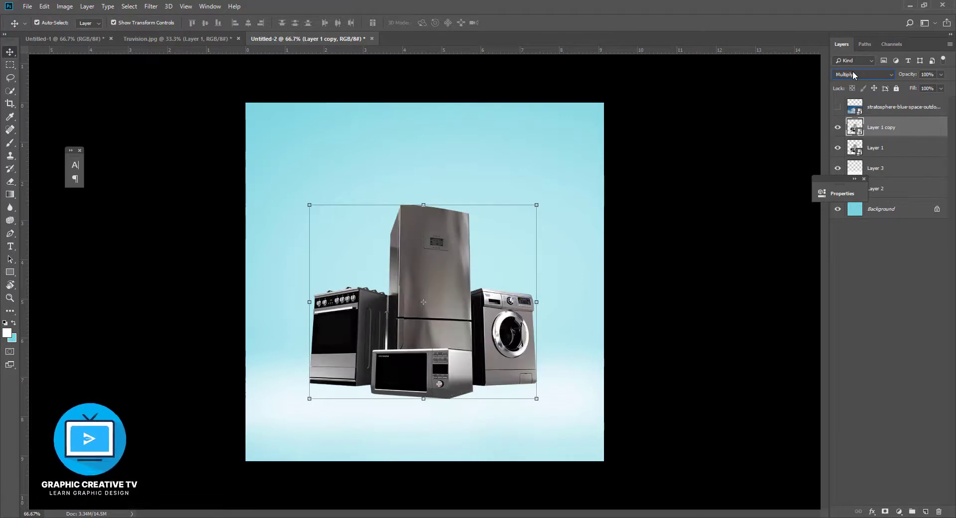
Set the blend mode of the duplicated appliances layer, Layer 1 copy, to Soft Light.
{"action": "scroll", "coordinate": [853, 73], "scroll_direction": "down", "scroll_amount": 1}
{"action": "scroll", "coordinate": [853, 74], "scroll_direction": "down", "scroll_amount": 2}
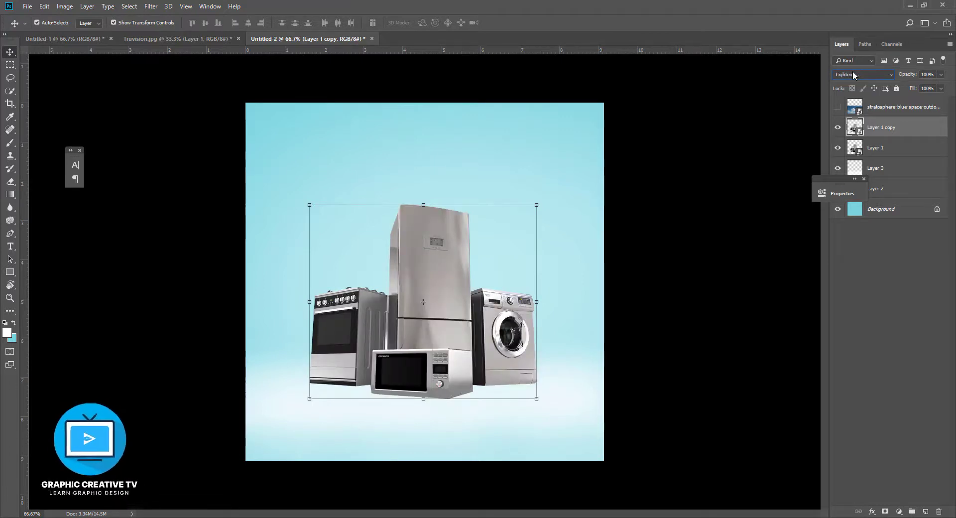
{"action": "scroll", "coordinate": [852, 73], "scroll_direction": "down", "scroll_amount": 1}
{"action": "scroll", "coordinate": [853, 74], "scroll_direction": "down", "scroll_amount": 1}
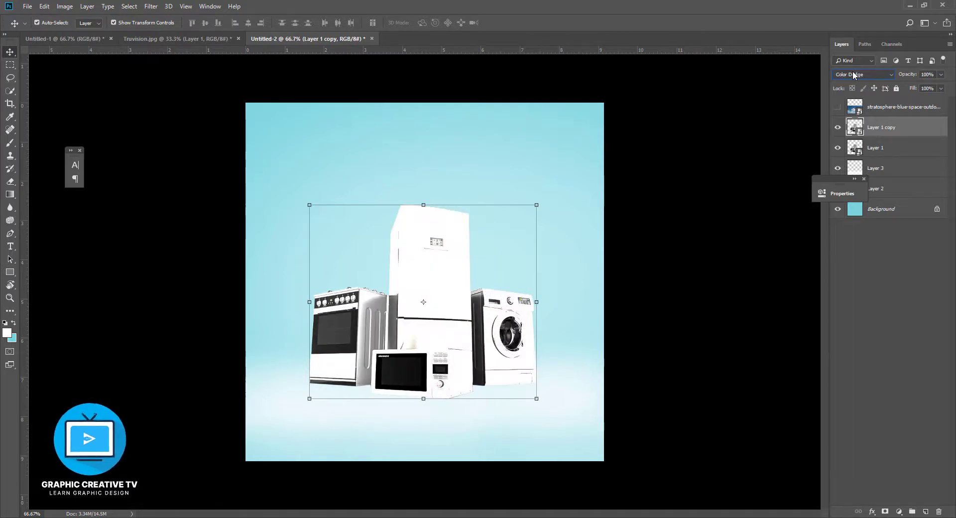
{"action": "scroll", "coordinate": [852, 75], "scroll_direction": "down", "scroll_amount": 2}
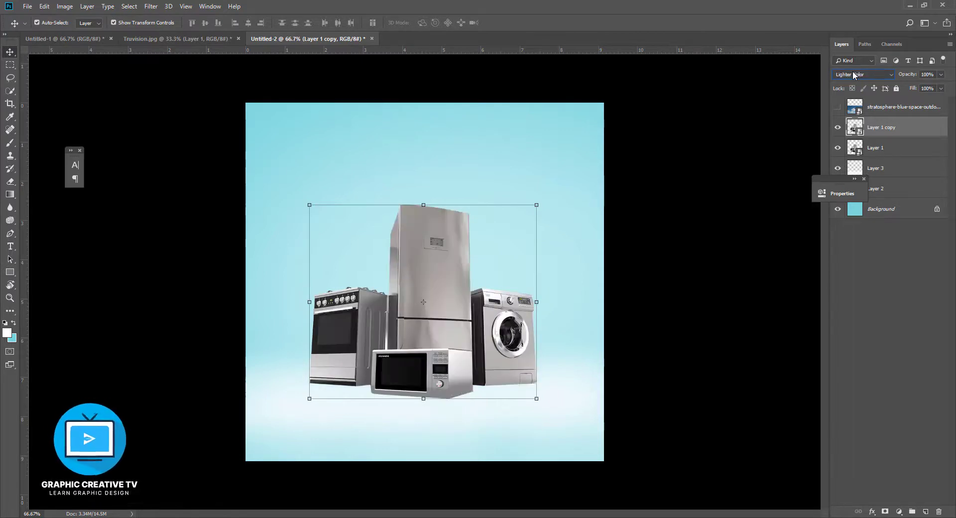
{"action": "scroll", "coordinate": [852, 74], "scroll_direction": "down", "scroll_amount": 1}
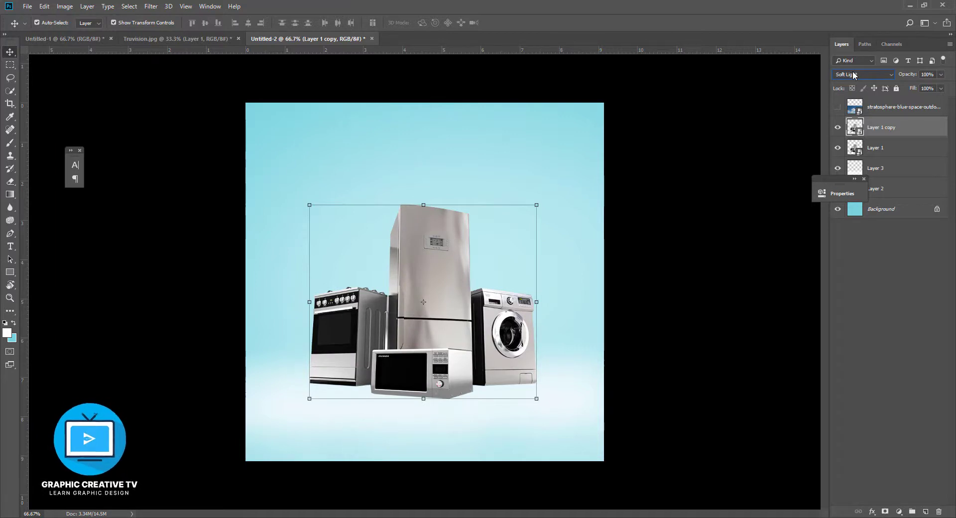
{"action": "scroll", "coordinate": [852, 73], "scroll_direction": "down", "scroll_amount": 1}
{"action": "left_click", "coordinate": [650, 273]}
{"action": "left_click", "coordinate": [445, 350]}
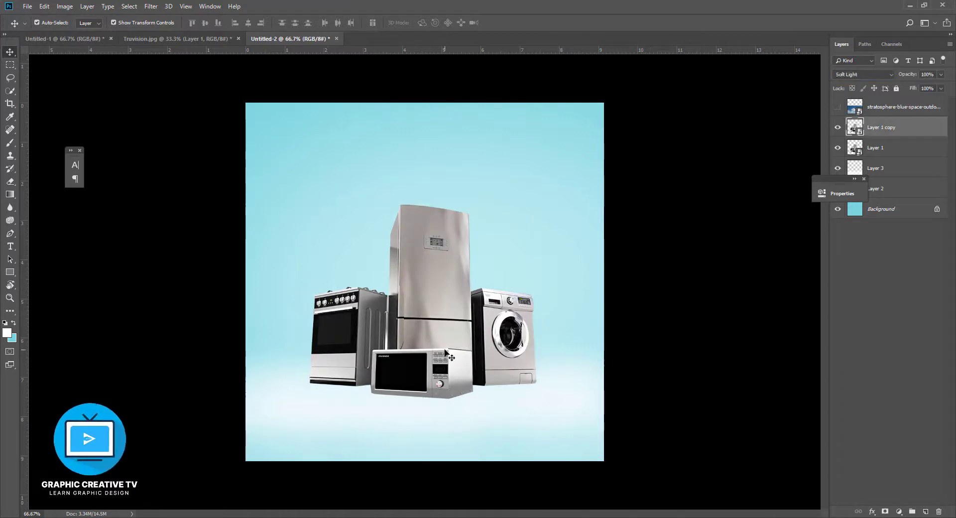
{"action": "left_click", "coordinate": [667, 372]}
{"action": "left_click", "coordinate": [511, 399]}
{"action": "left_click", "coordinate": [694, 367]}
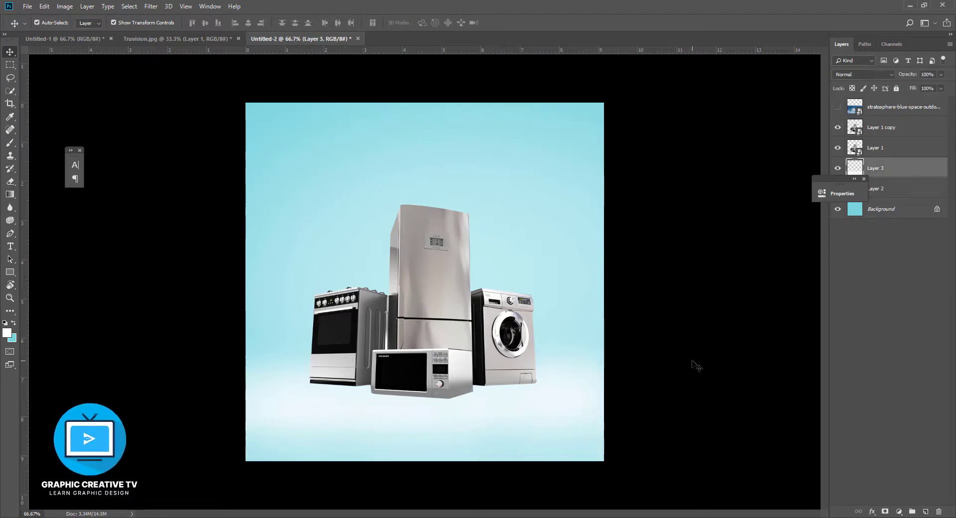
Draw a triangular Pen tool shape about 40 by 41 px against the oven's lower left corner in Shape mode.
{"action": "left_click", "coordinate": [9, 234]}
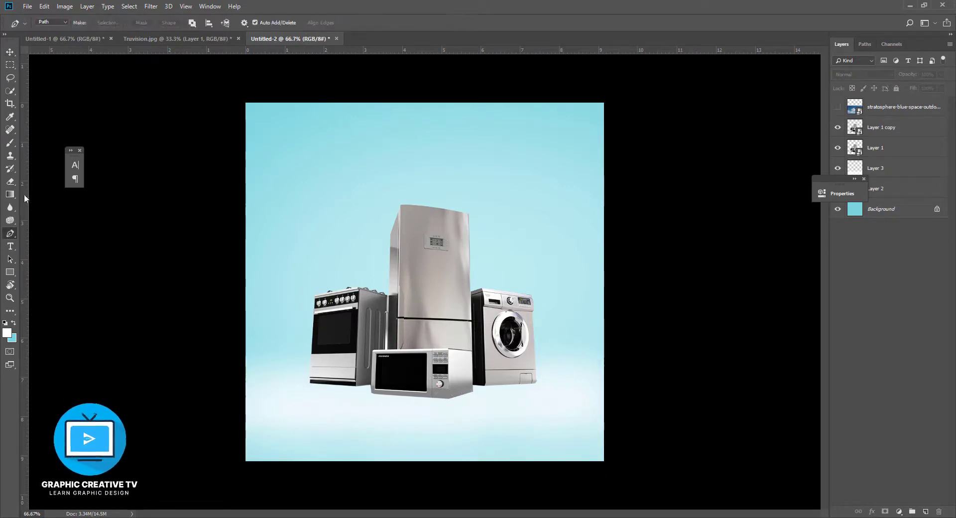
{"action": "left_click", "coordinate": [52, 25]}
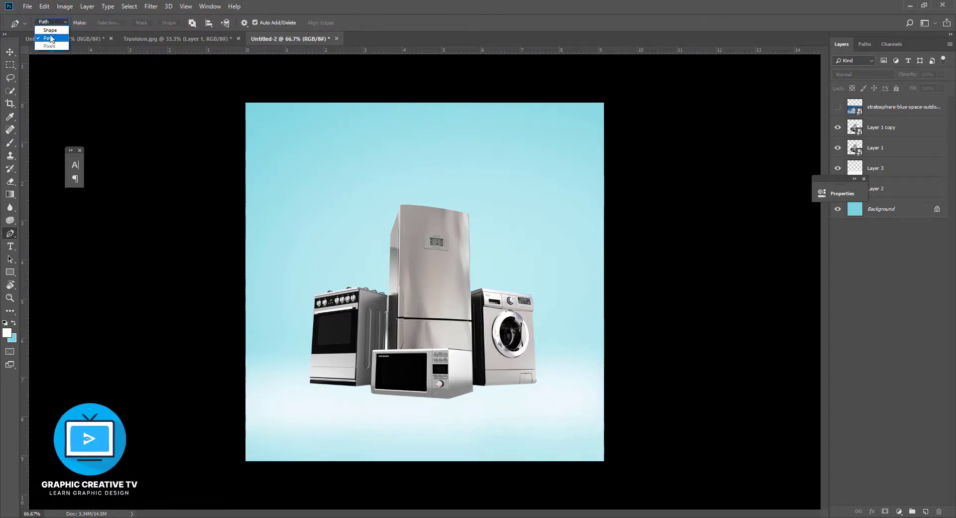
{"action": "left_click", "coordinate": [52, 29]}
{"action": "key", "text": "ctrl+plus"}
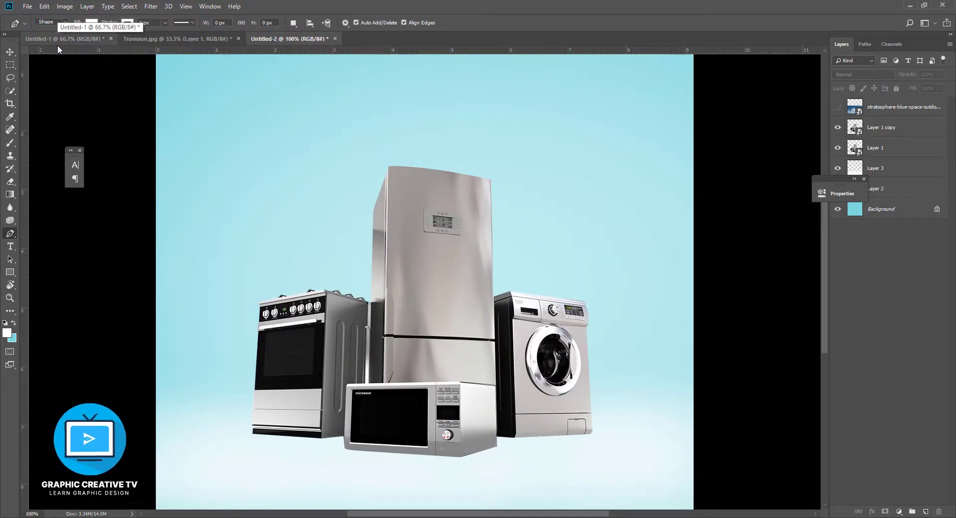
{"action": "left_click", "coordinate": [252, 433]}
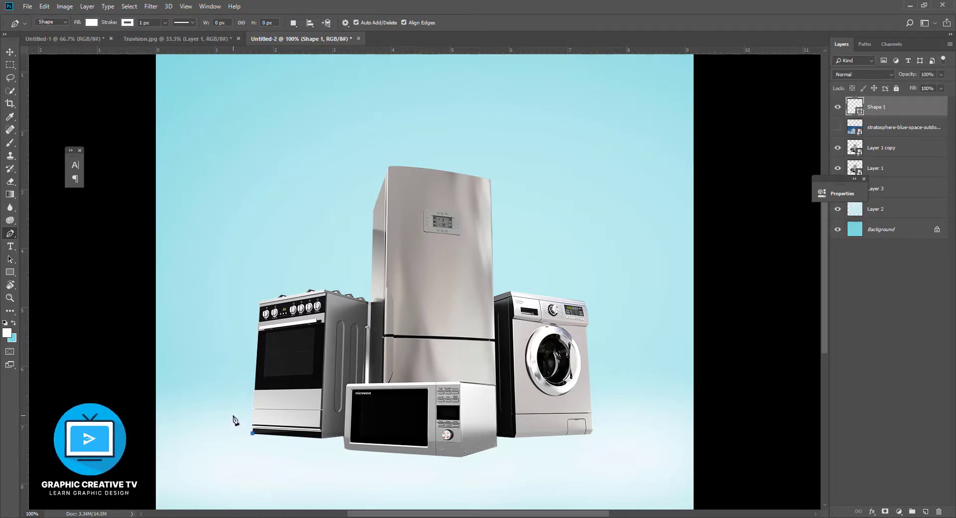
{"action": "left_click", "coordinate": [233, 414]}
{"action": "left_click", "coordinate": [252, 413]}
{"action": "left_click", "coordinate": [252, 434]}
Set the triangle shape's fill colour to black, 000000.
{"action": "double_click", "coordinate": [859, 108]}
{"action": "left_click_drag", "start_coordinate": [704, 277], "coordinate": [737, 306]}
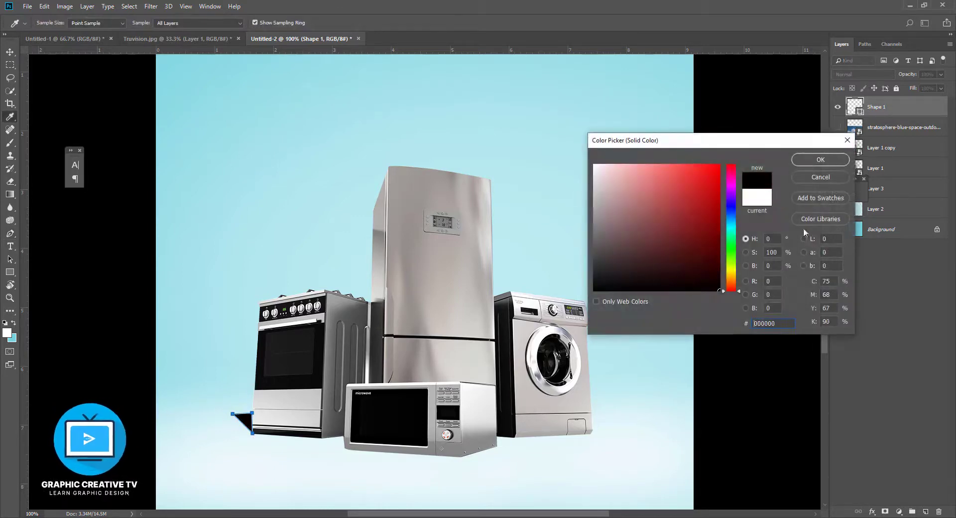
{"action": "left_click", "coordinate": [820, 159]}
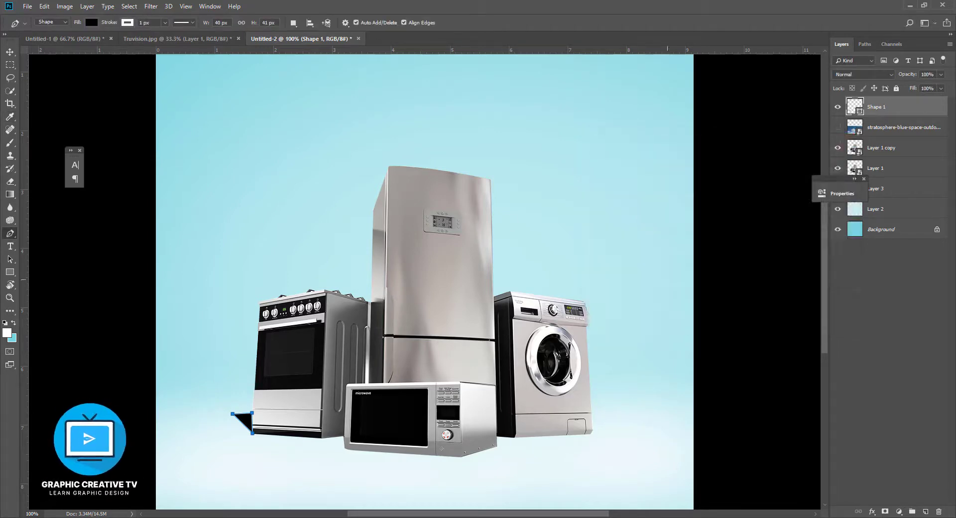
Move the triangle layer, Shape 1, beneath Layer 1 and nudge the shape slightly down.
{"action": "left_click", "coordinate": [11, 52]}
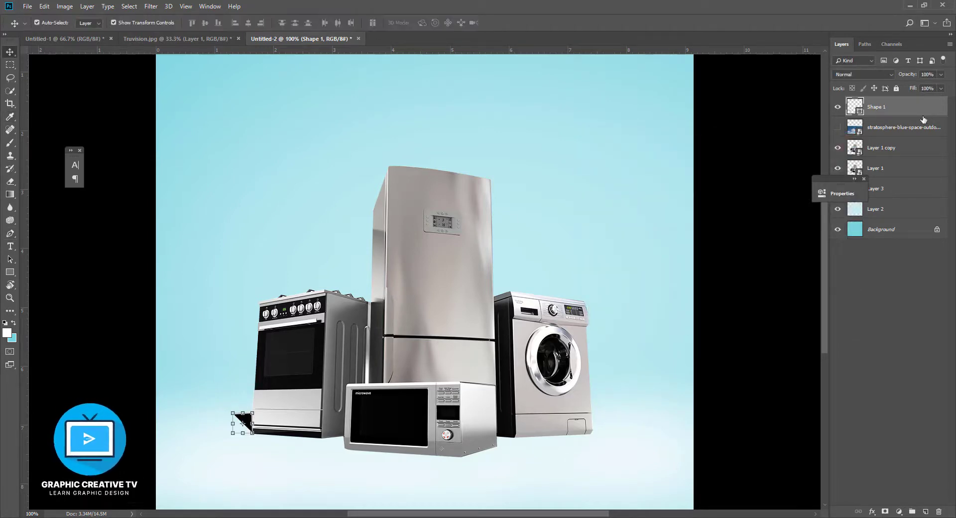
{"action": "left_click_drag", "start_coordinate": [924, 120], "coordinate": [913, 175]}
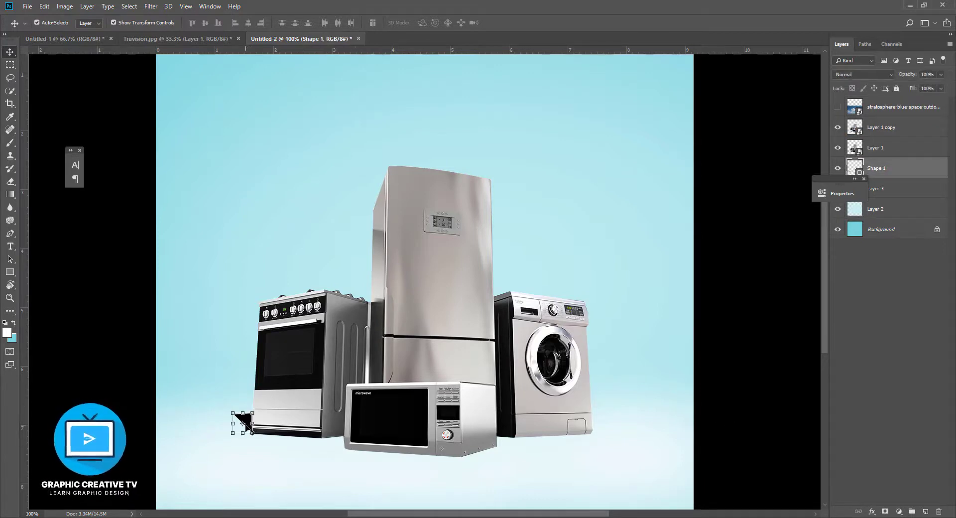
{"action": "key", "text": "Down"}
{"action": "left_click", "coordinate": [783, 438]}
Apply a Gaussian Blur with a radius of 1.1 pixels to the black triangle.
{"action": "left_click", "coordinate": [243, 422]}
{"action": "left_click", "coordinate": [10, 182]}
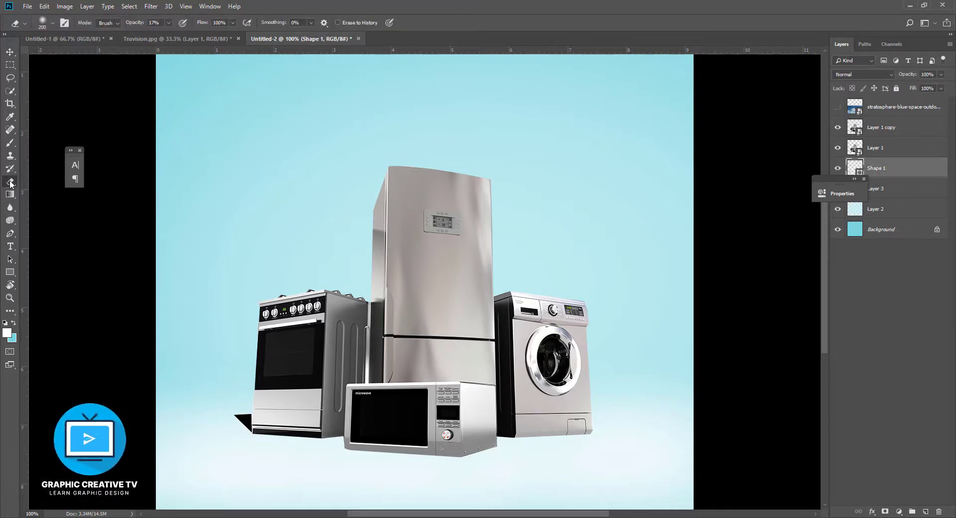
{"action": "left_click", "coordinate": [151, 7]}
{"action": "mouse_move", "coordinate": [160, 120]}
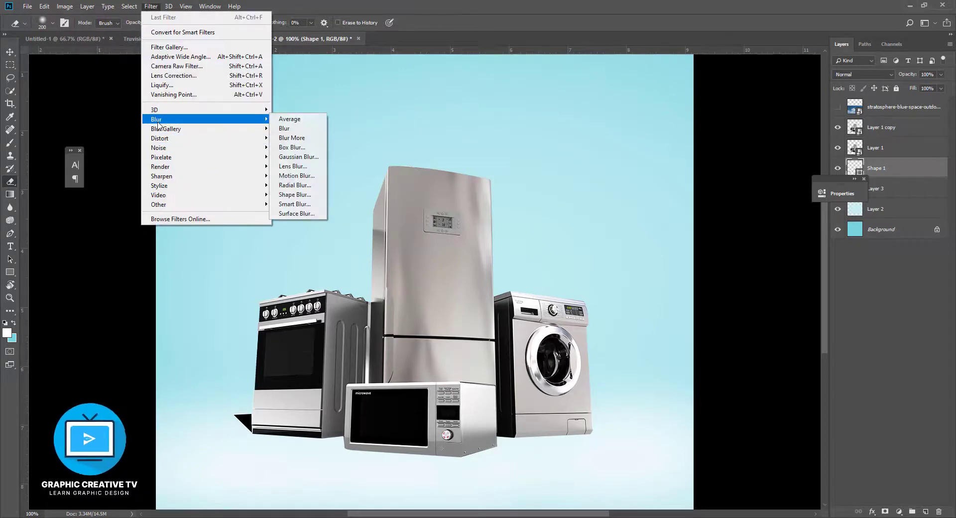
{"action": "left_click", "coordinate": [312, 156]}
{"action": "left_click", "coordinate": [464, 198]}
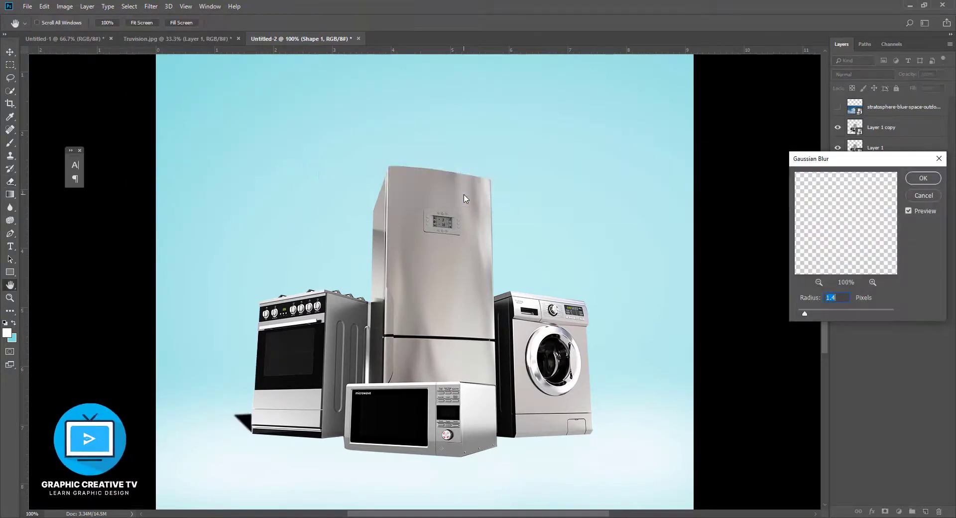
{"action": "mouse_move", "coordinate": [813, 314]}
{"action": "left_mouse_down"}
{"action": "mouse_move", "coordinate": [822, 311]}
{"action": "mouse_move", "coordinate": [803, 312]}
{"action": "left_mouse_up"}
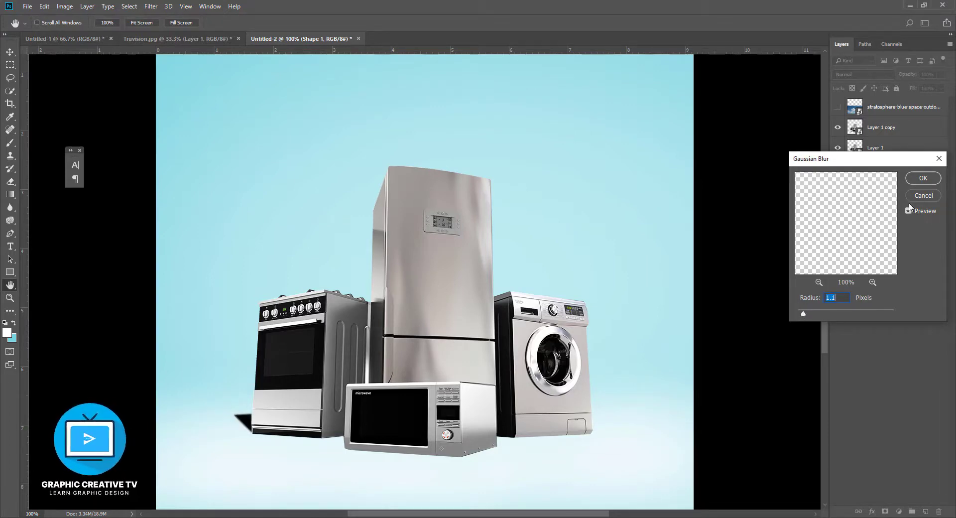
{"action": "left_click", "coordinate": [922, 178]}
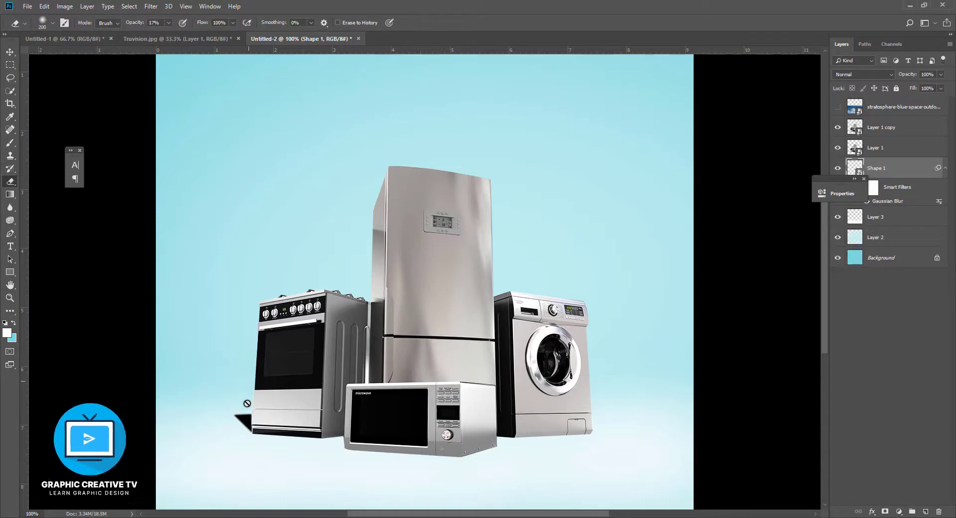
Rasterize the blurred triangle and fade it into a soft shadow with the Eraser at size 70 and 17% opacity.
{"action": "left_click", "coordinate": [245, 420]}
{"action": "left_click", "coordinate": [465, 204]}
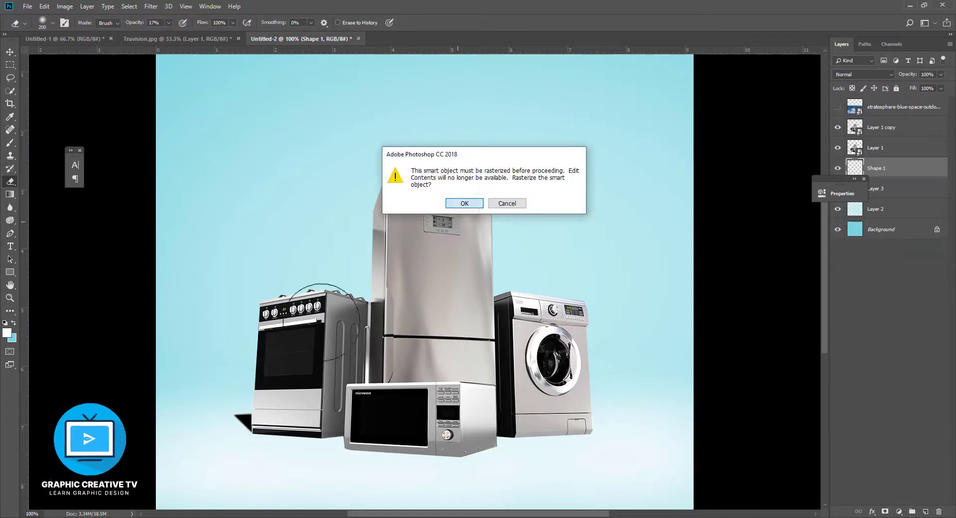
{"action": "key", "text": "bracketleft"}
{"action": "key", "text": "bracketleft"}
{"action": "key", "text": "bracketleft"}
{"action": "key", "text": "bracketleft"}
{"action": "key", "text": "bracketleft"}
{"action": "key", "text": "bracketleft"}
{"action": "key", "text": "bracketleft"}
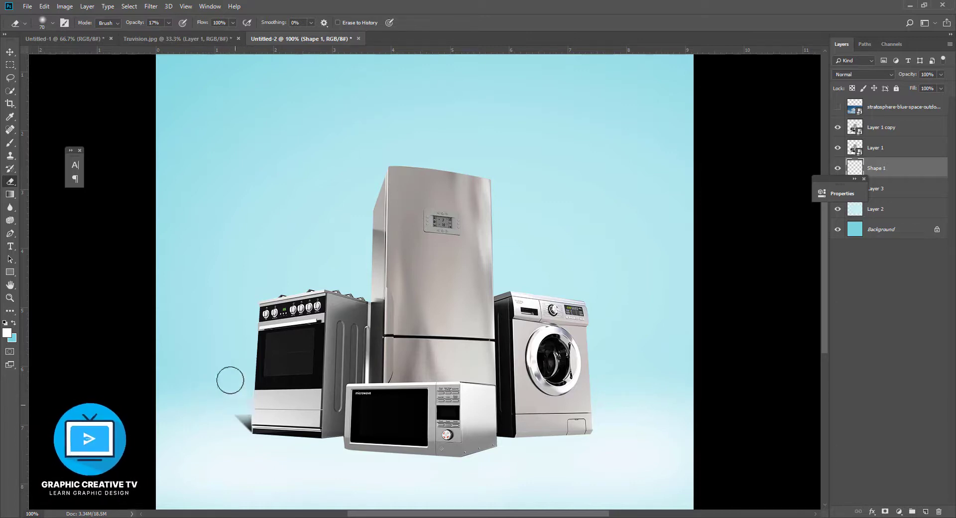
{"action": "mouse_move", "coordinate": [254, 401]}
{"action": "left_mouse_down"}
{"action": "mouse_move", "coordinate": [231, 388]}
{"action": "mouse_move", "coordinate": [244, 424]}
{"action": "left_mouse_up"}
Lower the oven shadow's layer opacity to 52% and nudge the shadow slightly down and right.
{"action": "left_click", "coordinate": [941, 75]}
{"action": "left_click_drag", "start_coordinate": [936, 88], "coordinate": [926, 85]}
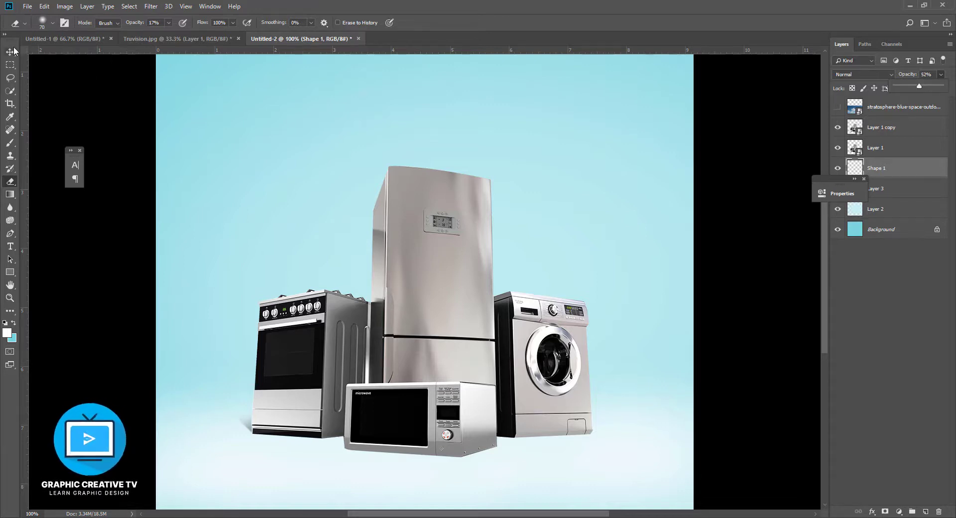
{"action": "key", "text": "v"}
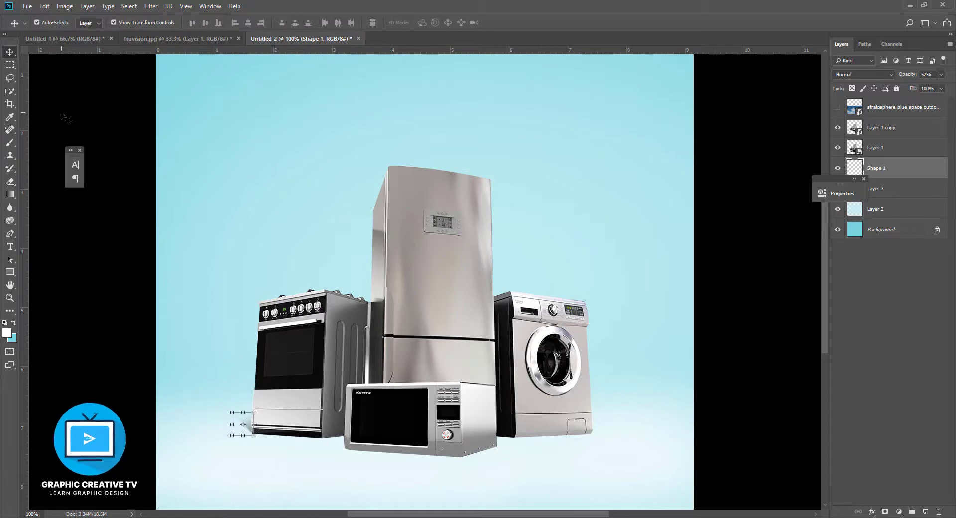
{"action": "key", "text": "Down"}
{"action": "key", "text": "Right"}
{"action": "left_click", "coordinate": [761, 342]}
{"action": "left_click", "coordinate": [766, 347]}
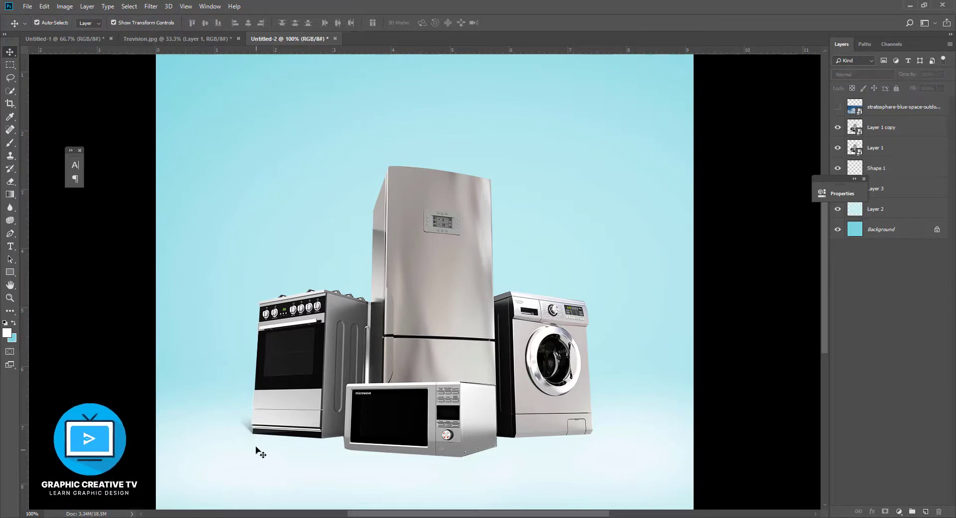
Duplicate the oven shadow beside the washing machine's lower right corner and flip the copy horizontally.
{"action": "key", "text": "super"}
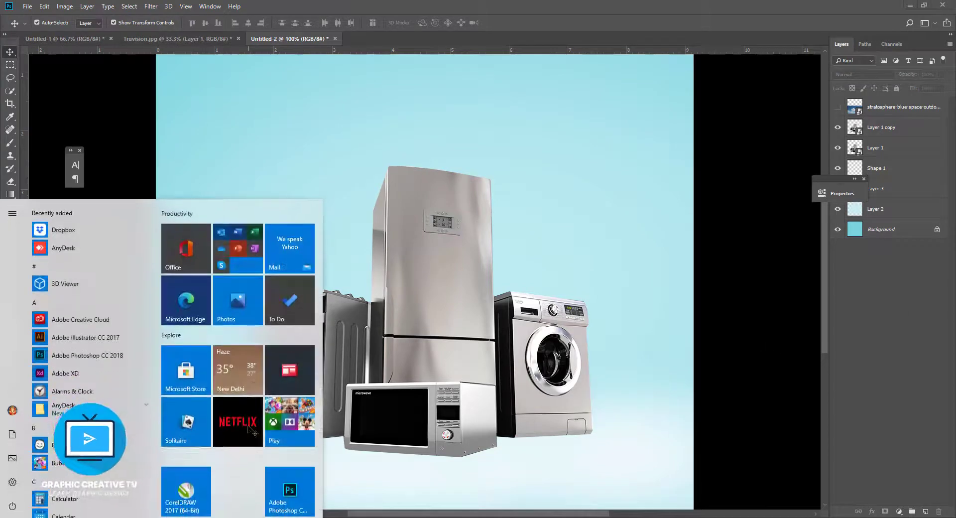
{"action": "key", "text": "Escape"}
{"action": "left_click_drag", "start_coordinate": [248, 428], "coordinate": [621, 425]}
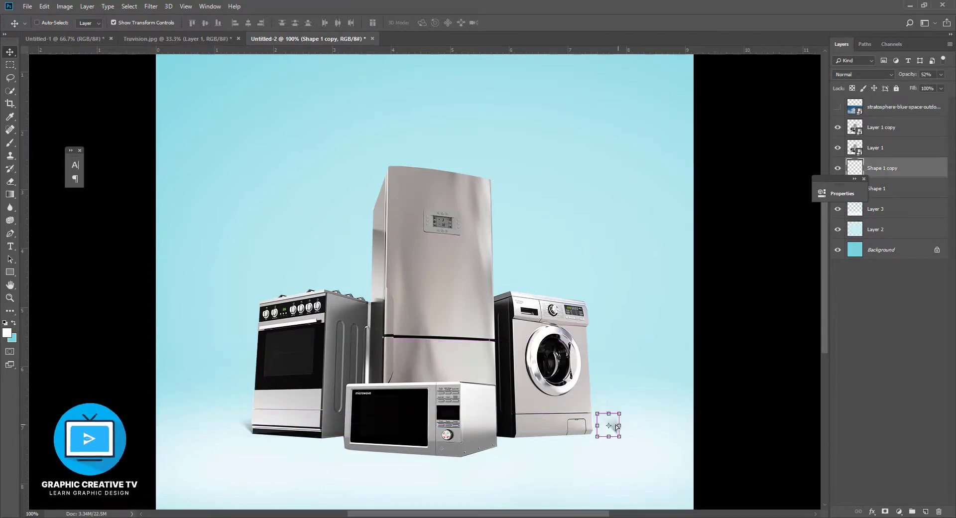
{"action": "key", "text": "ctrl+t"}
{"action": "right_click", "coordinate": [611, 423]}
{"action": "left_click", "coordinate": [660, 408]}
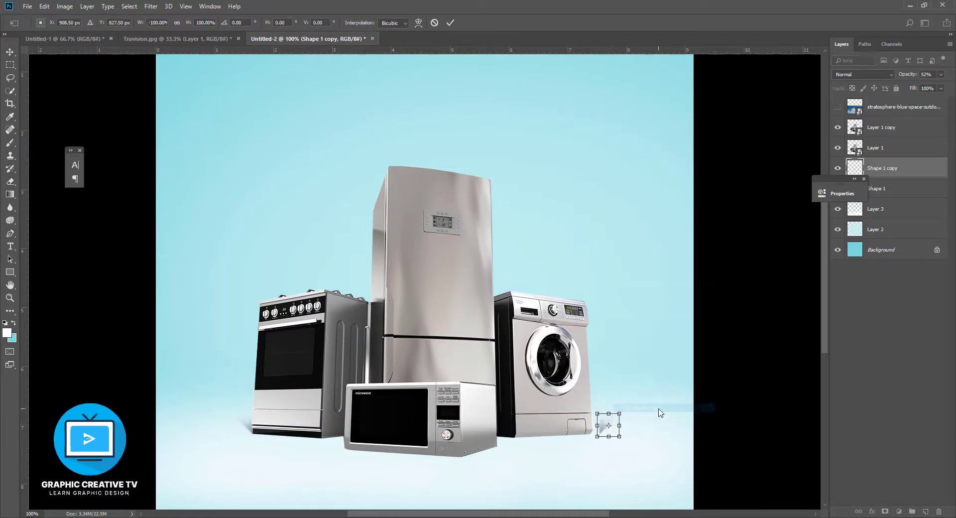
{"action": "key", "text": "Return"}
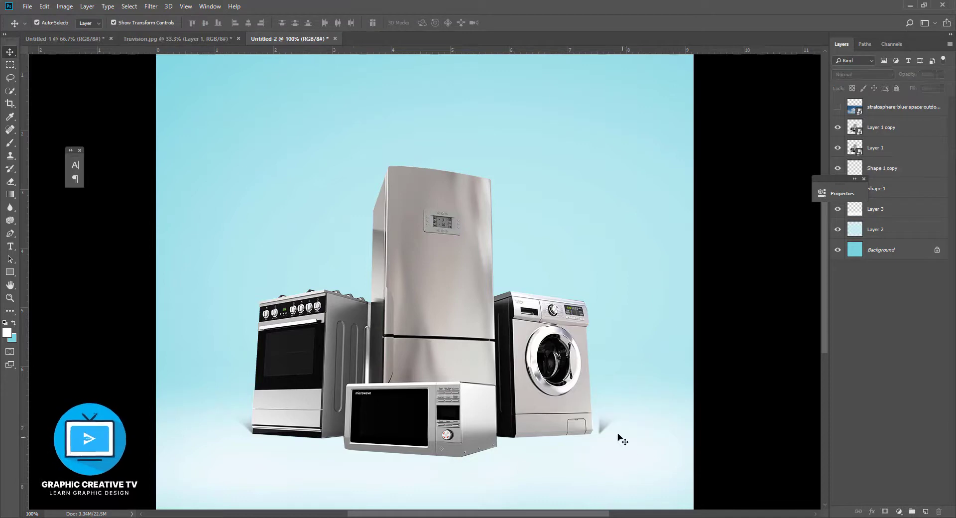
Try another copy of the shadow between the microwave and the washing machine, and delete that copy.
{"action": "left_click_drag", "start_coordinate": [608, 429], "coordinate": [506, 438]}
{"action": "left_click", "coordinate": [726, 400]}
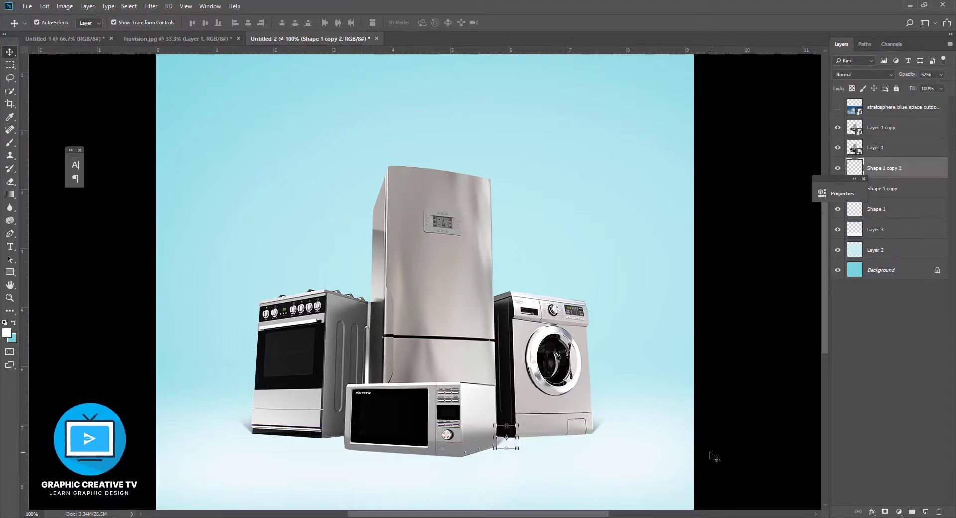
{"action": "key", "text": "Right"}
{"action": "key", "text": "Right"}
{"action": "key", "text": "Down"}
{"action": "key", "text": "Down"}
{"action": "left_click", "coordinate": [714, 452]}
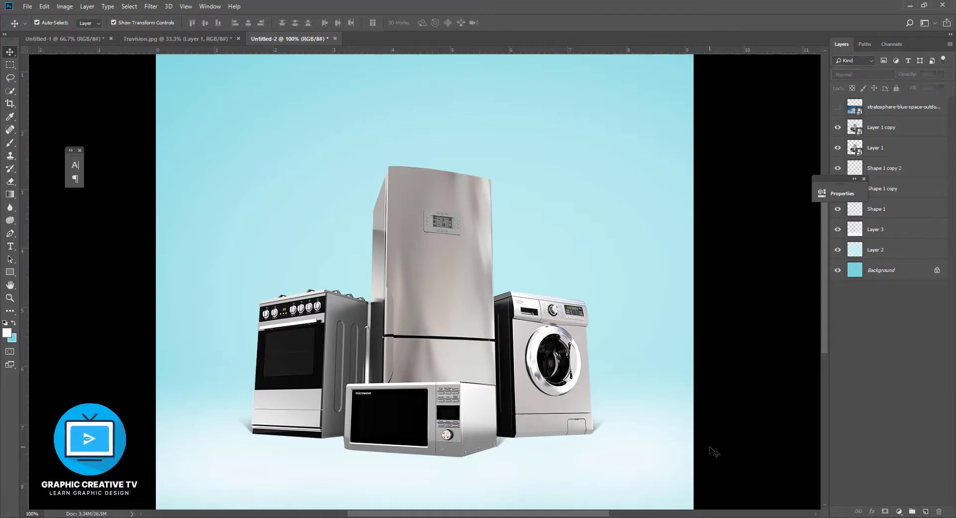
{"action": "left_click", "coordinate": [501, 442]}
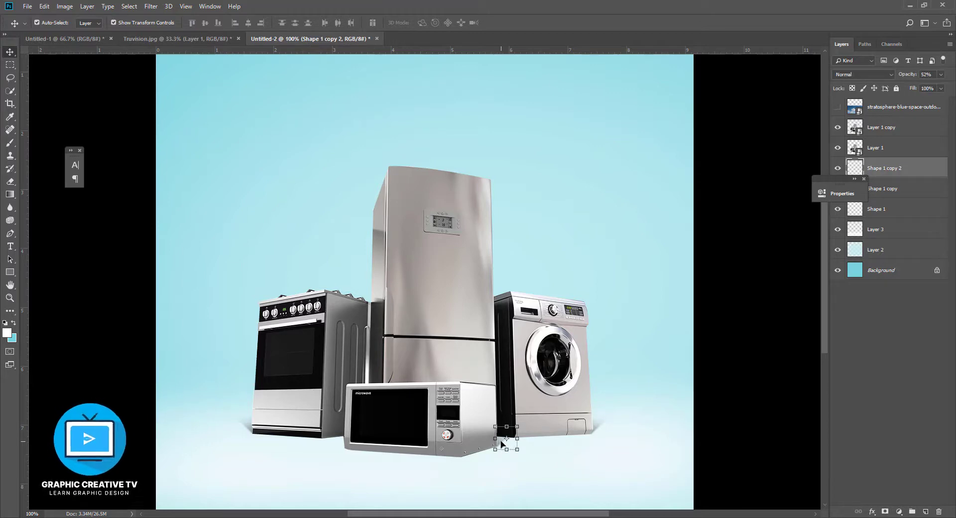
{"action": "key", "text": "Delete"}
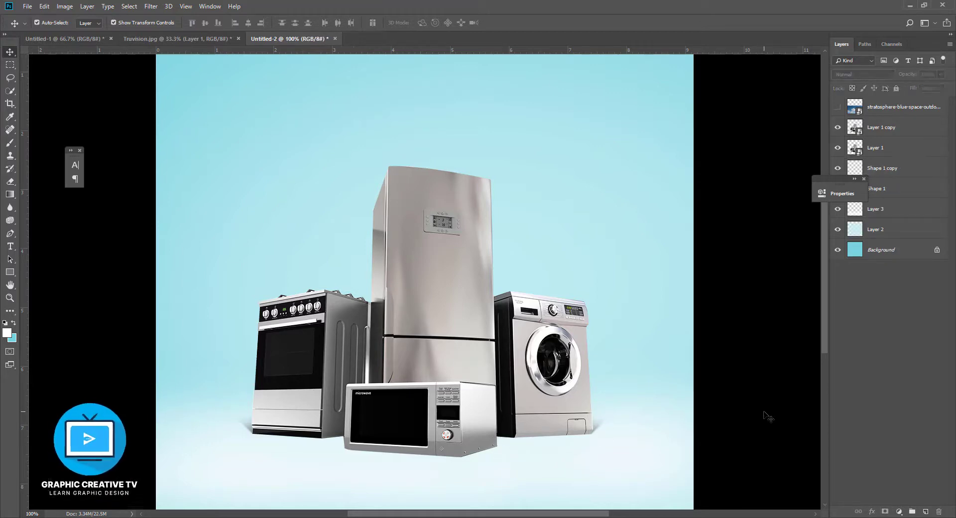
Draw a triangular shape about 53 by 34 px between the microwave and washing machine bases, and place its layer beneath Layer 1.
{"action": "left_click", "coordinate": [11, 234]}
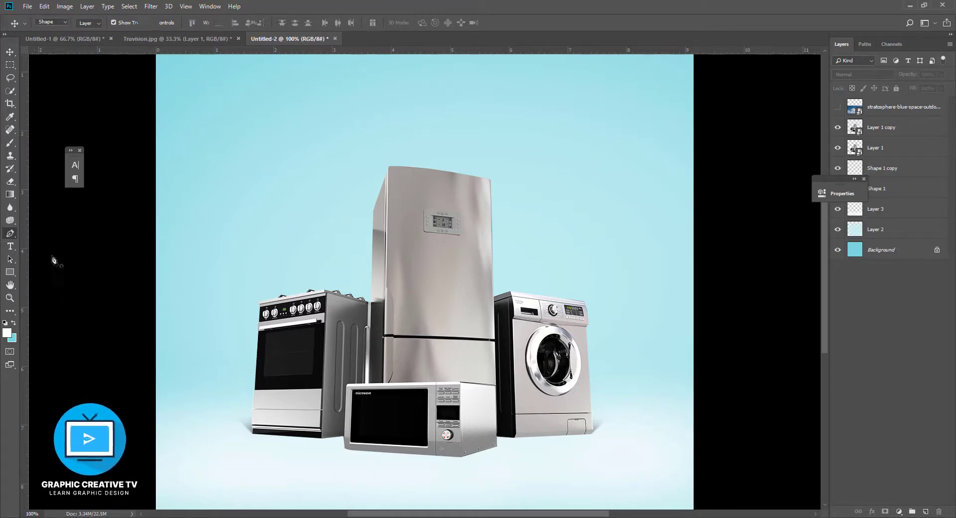
{"action": "left_click", "coordinate": [496, 446]}
{"action": "left_click", "coordinate": [521, 435]}
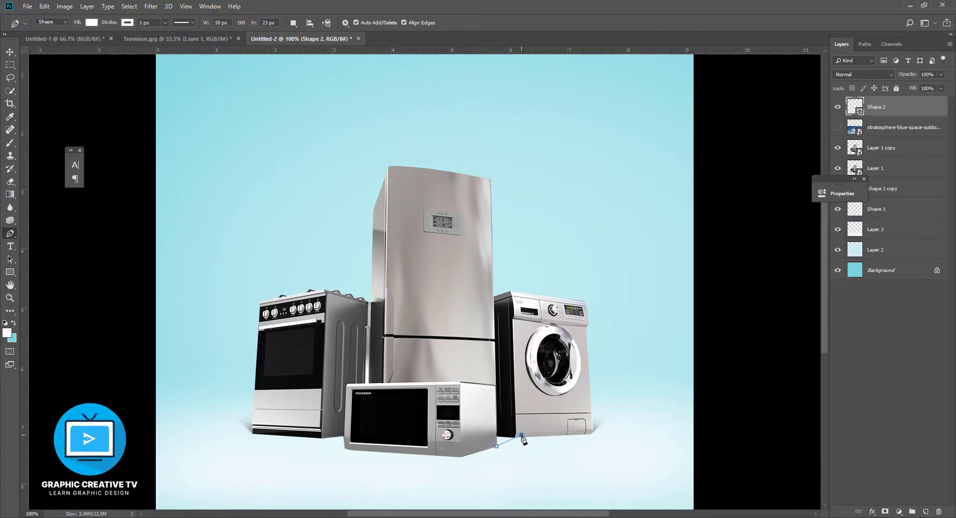
{"action": "left_click", "coordinate": [494, 429]}
{"action": "left_click_drag", "start_coordinate": [892, 111], "coordinate": [891, 178]}
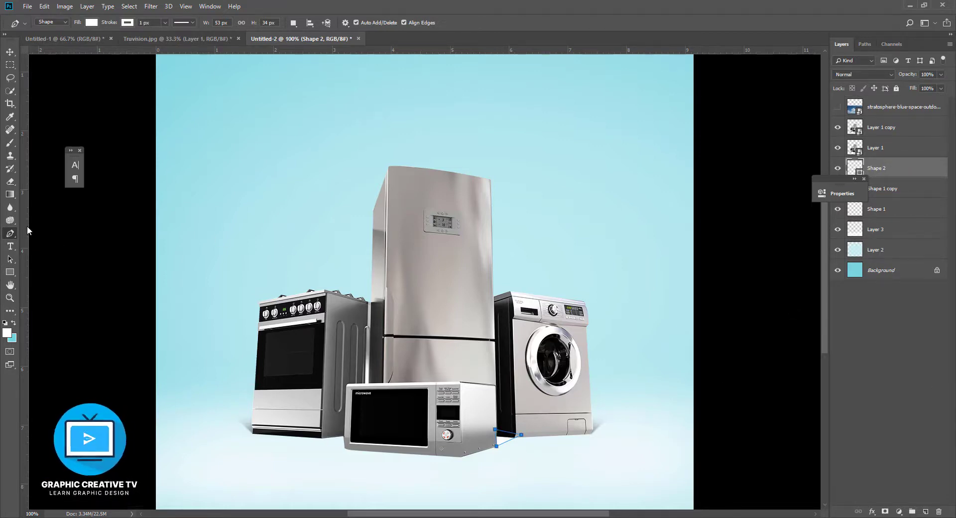
Change the fill of the triangular shape between the microwave and washing machine to black (000000).
{"action": "double_click", "coordinate": [856, 168]}
{"action": "left_click_drag", "start_coordinate": [692, 269], "coordinate": [732, 319]}
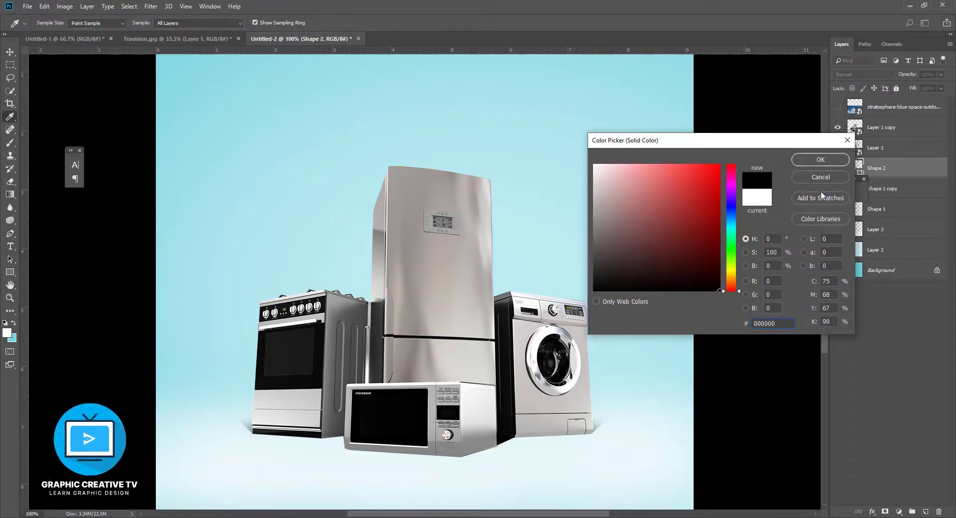
{"action": "left_click", "coordinate": [825, 161]}
Convert the black triangle beside the washing machine to a smart object and apply a Gaussian Blur with a 1.7 px radius.
{"action": "left_click", "coordinate": [152, 7]}
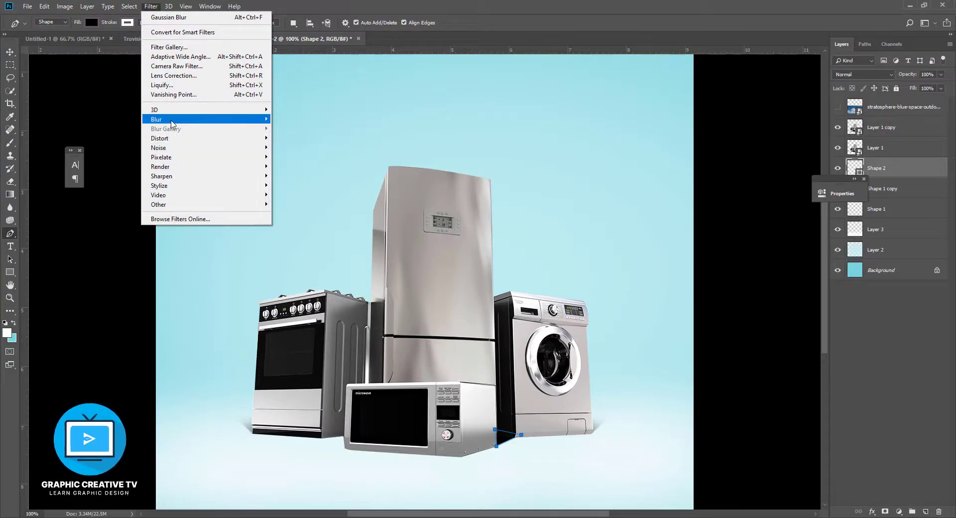
{"action": "mouse_move", "coordinate": [169, 119]}
{"action": "left_click", "coordinate": [324, 159]}
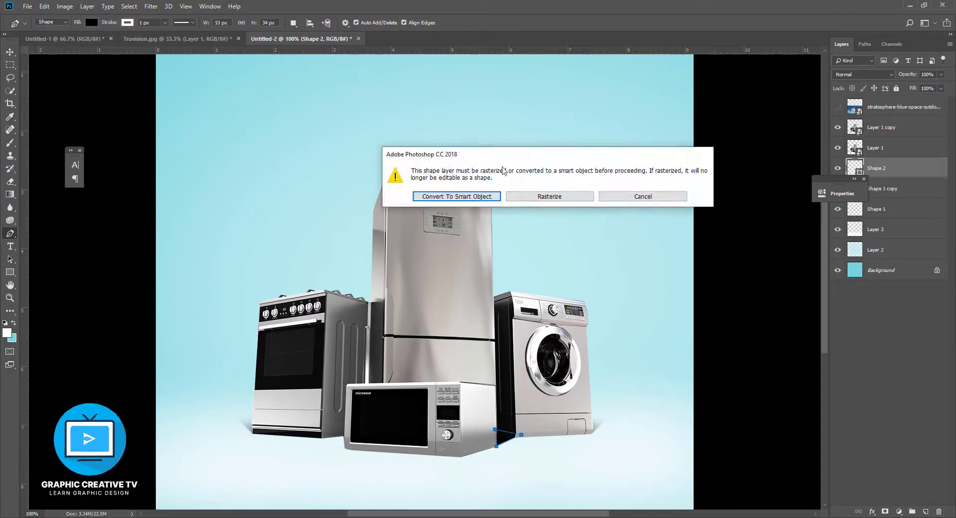
{"action": "left_click", "coordinate": [463, 197]}
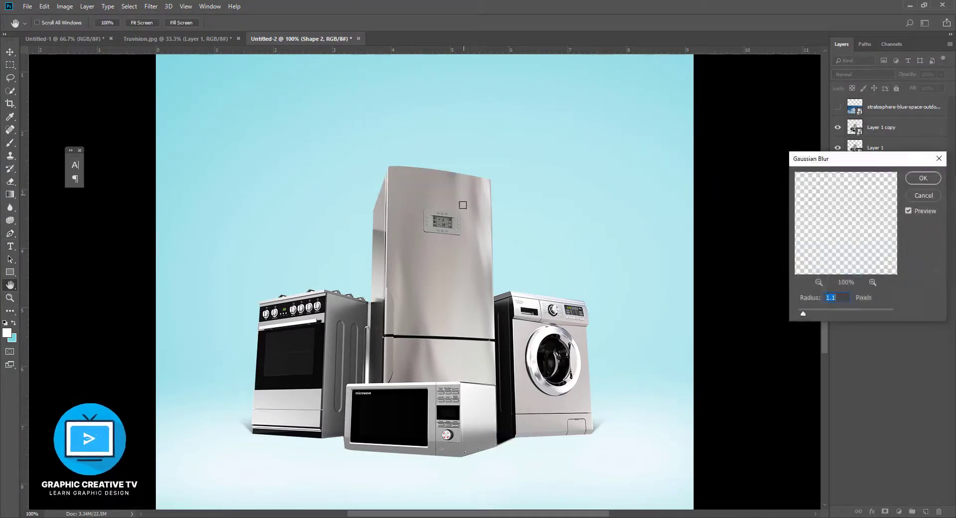
{"action": "left_click", "coordinate": [806, 314]}
{"action": "left_click", "coordinate": [919, 179]}
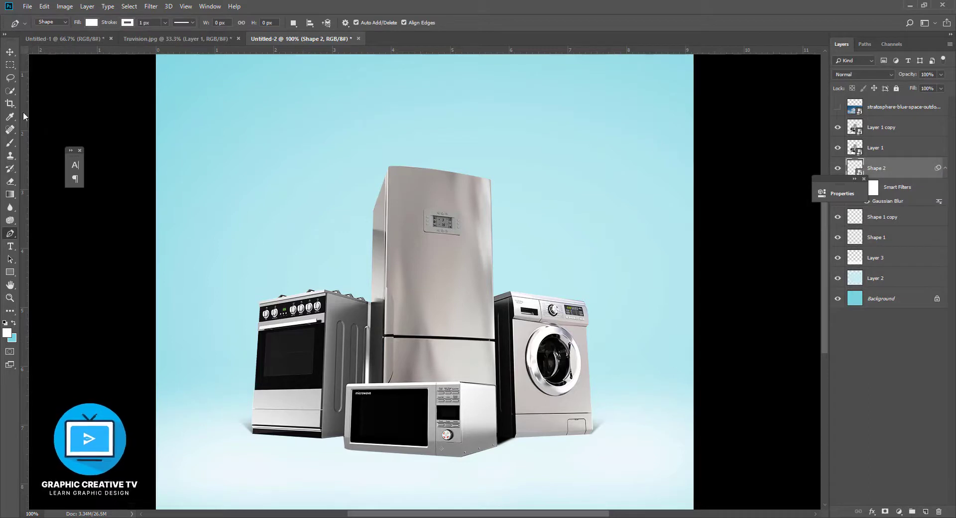
Rasterize the Shape 2 shadow and soften it beside the washing machine's base with the Eraser at 17% opacity.
{"action": "left_click", "coordinate": [9, 183]}
{"action": "left_click", "coordinate": [504, 441]}
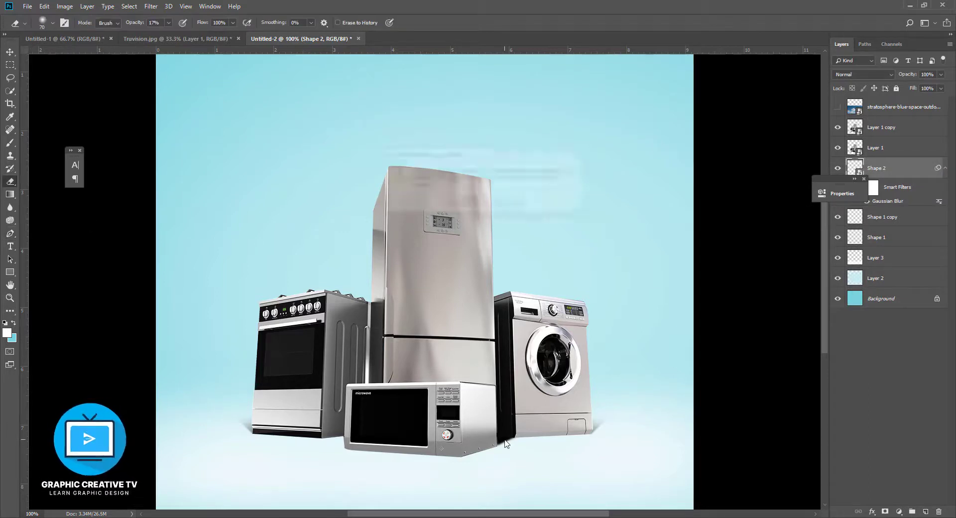
{"action": "left_click", "coordinate": [464, 203]}
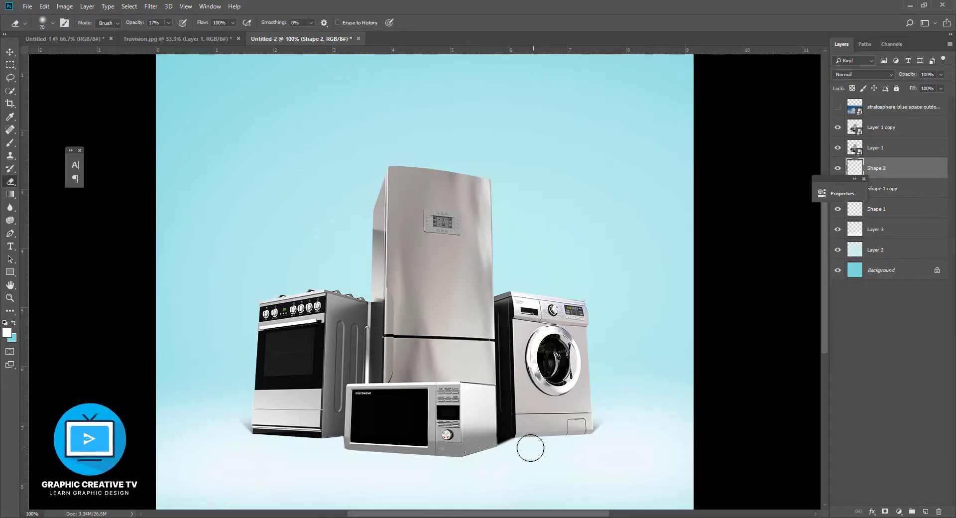
{"action": "mouse_move", "coordinate": [514, 427]}
{"action": "left_mouse_down"}
{"action": "mouse_move", "coordinate": [543, 415]}
{"action": "mouse_move", "coordinate": [507, 427]}
{"action": "mouse_move", "coordinate": [519, 429]}
{"action": "mouse_move", "coordinate": [511, 429]}
{"action": "mouse_move", "coordinate": [537, 408]}
{"action": "mouse_move", "coordinate": [500, 428]}
{"action": "mouse_move", "coordinate": [522, 412]}
{"action": "mouse_move", "coordinate": [510, 435]}
{"action": "mouse_move", "coordinate": [530, 415]}
{"action": "mouse_move", "coordinate": [511, 430]}
{"action": "mouse_move", "coordinate": [543, 421]}
{"action": "mouse_move", "coordinate": [500, 433]}
{"action": "mouse_move", "coordinate": [533, 413]}
{"action": "mouse_move", "coordinate": [510, 430]}
{"action": "mouse_move", "coordinate": [520, 434]}
{"action": "mouse_move", "coordinate": [504, 438]}
{"action": "mouse_move", "coordinate": [522, 425]}
{"action": "left_mouse_up"}
{"action": "left_click", "coordinate": [11, 53]}
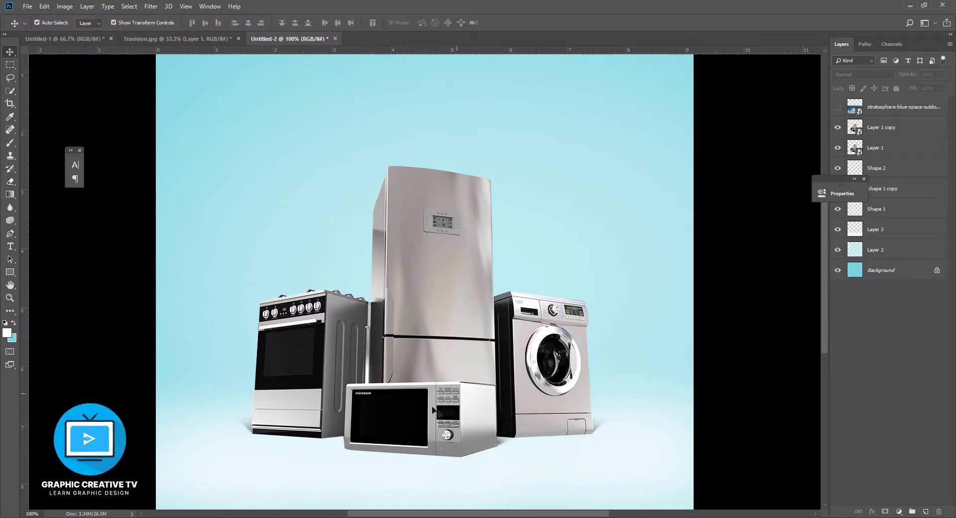
Draw a triangular shape about 47 by 30 px between the oven and microwave bases, and place its layer beneath Layer 1.
{"action": "left_click", "coordinate": [386, 429]}
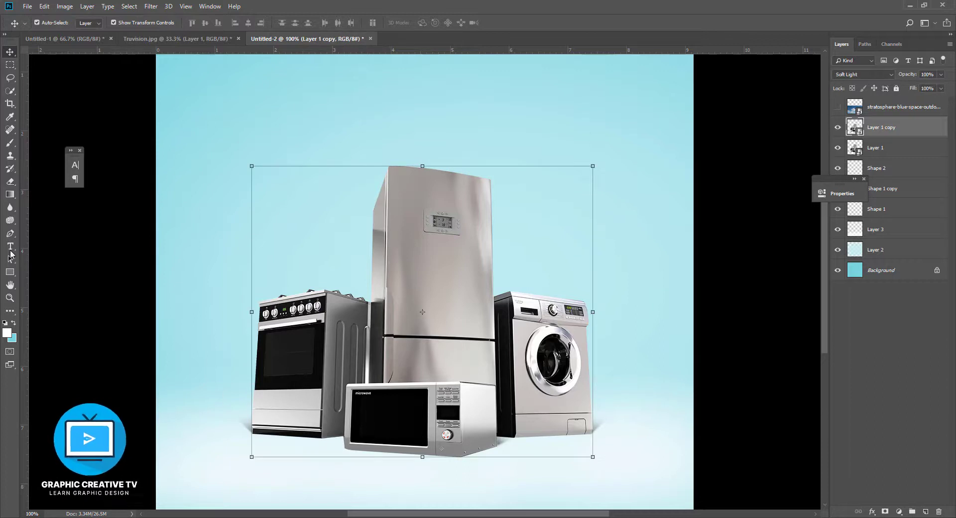
{"action": "left_click", "coordinate": [10, 233]}
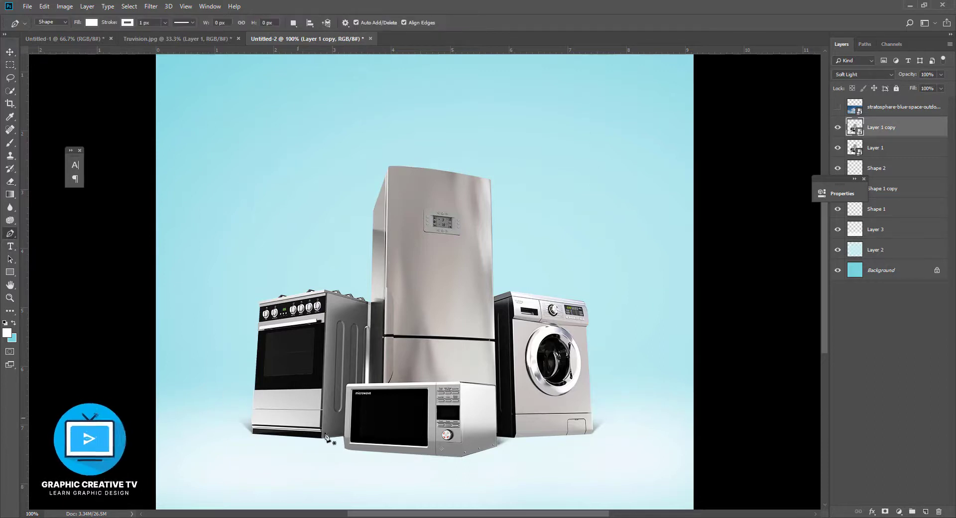
{"action": "left_click", "coordinate": [345, 447]}
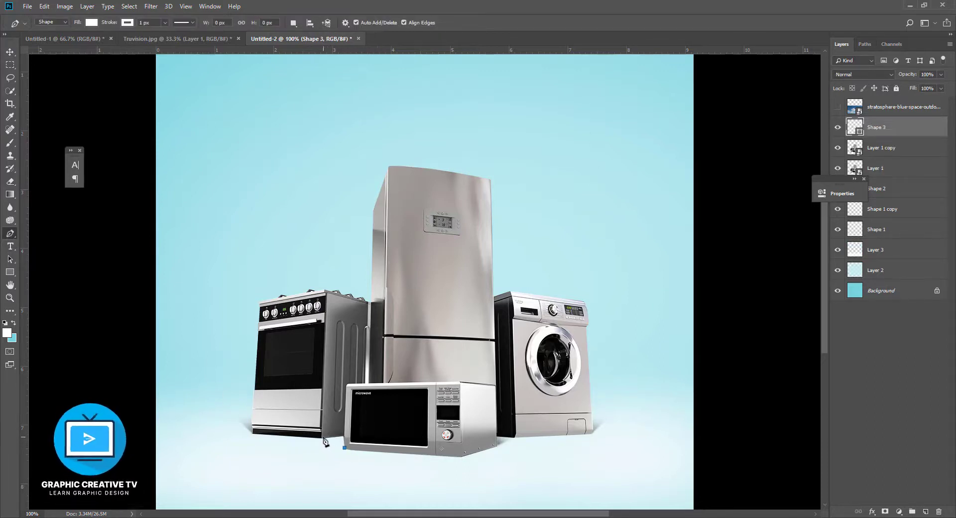
{"action": "left_click", "coordinate": [322, 437]}
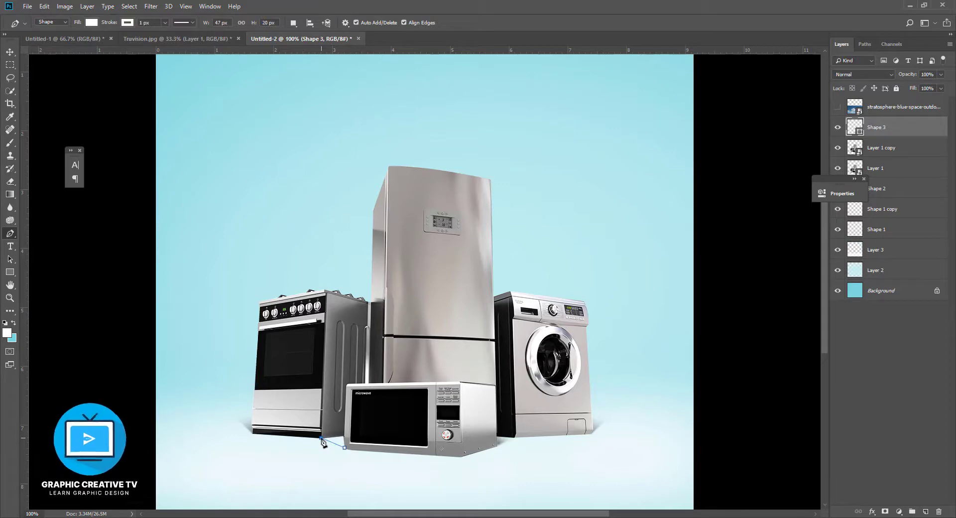
{"action": "left_click", "coordinate": [345, 448]}
{"action": "left_click_drag", "start_coordinate": [884, 130], "coordinate": [880, 179]}
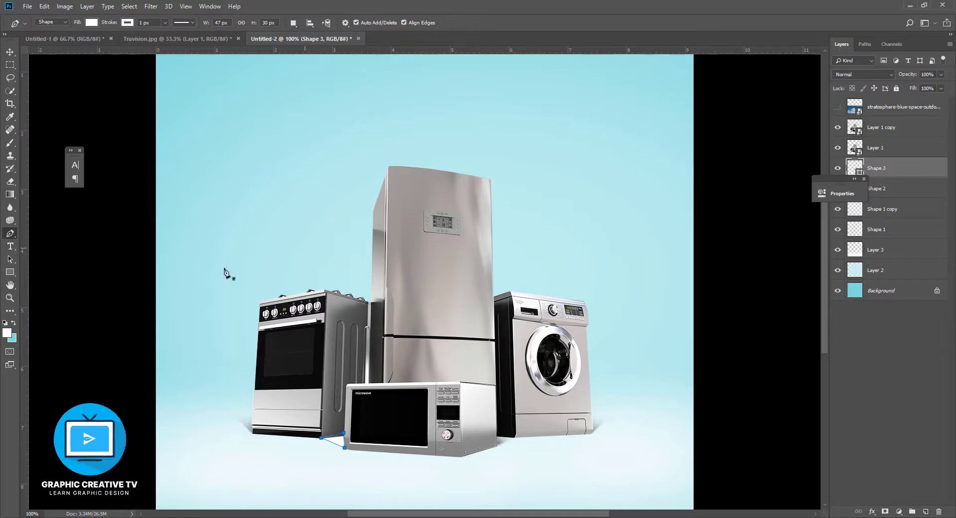
Change the fill of the triangular shape between the oven and microwave to black.
{"action": "double_click", "coordinate": [858, 171]}
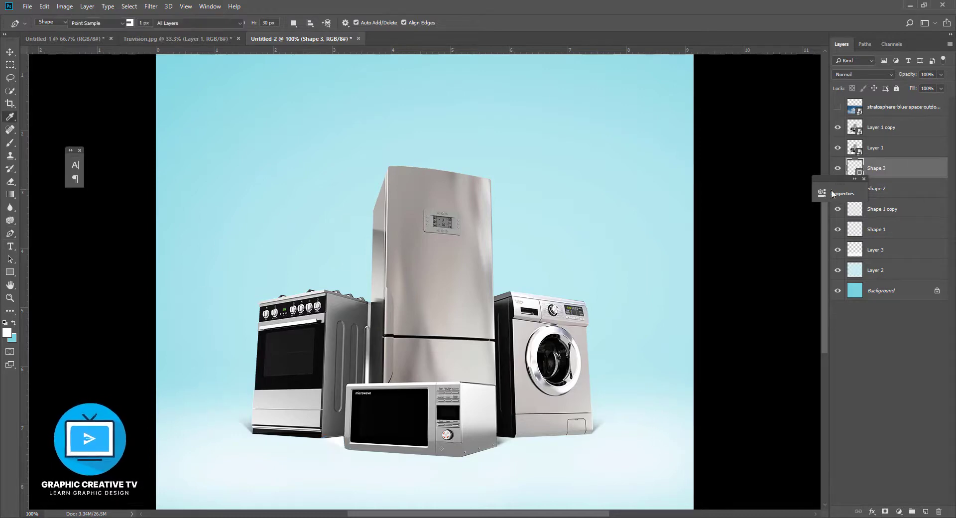
{"action": "left_click", "coordinate": [720, 291]}
{"action": "left_click", "coordinate": [820, 160]}
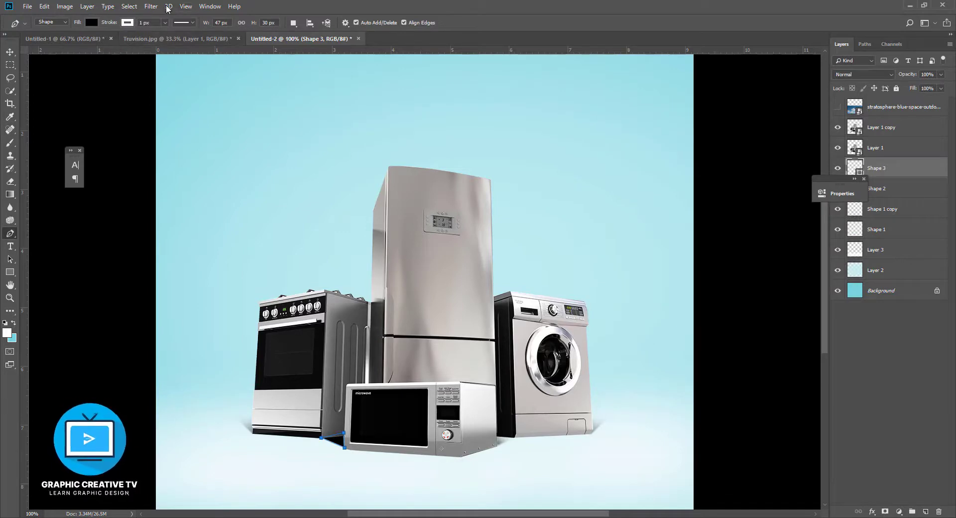
Convert the black triangle beside the oven to a smart object and apply a Gaussian Blur with a 2.0 px radius.
{"action": "left_click", "coordinate": [151, 7]}
{"action": "mouse_move", "coordinate": [211, 121]}
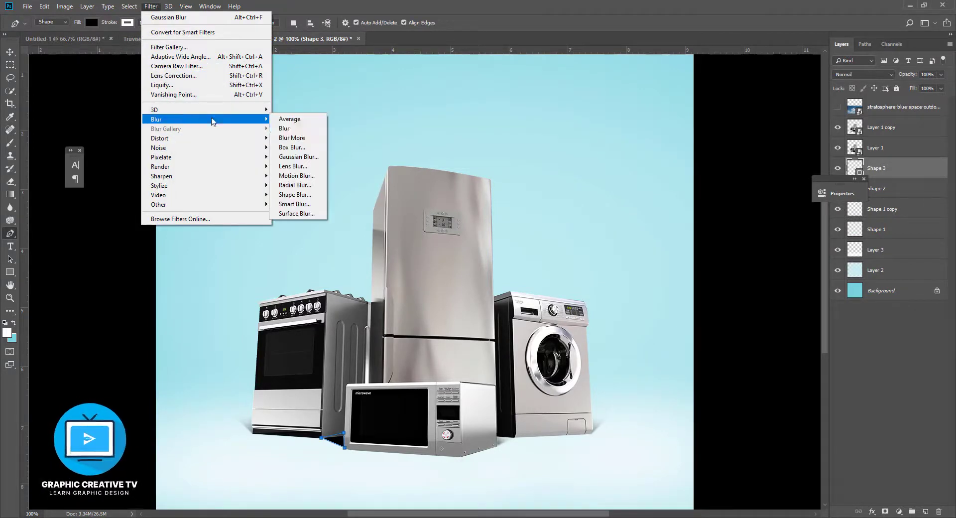
{"action": "left_click", "coordinate": [291, 158]}
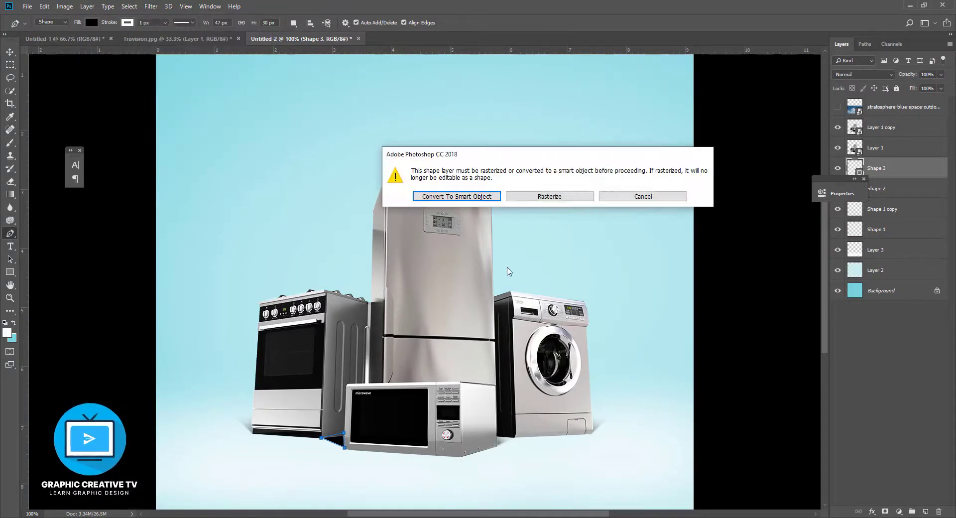
{"action": "left_click", "coordinate": [448, 197]}
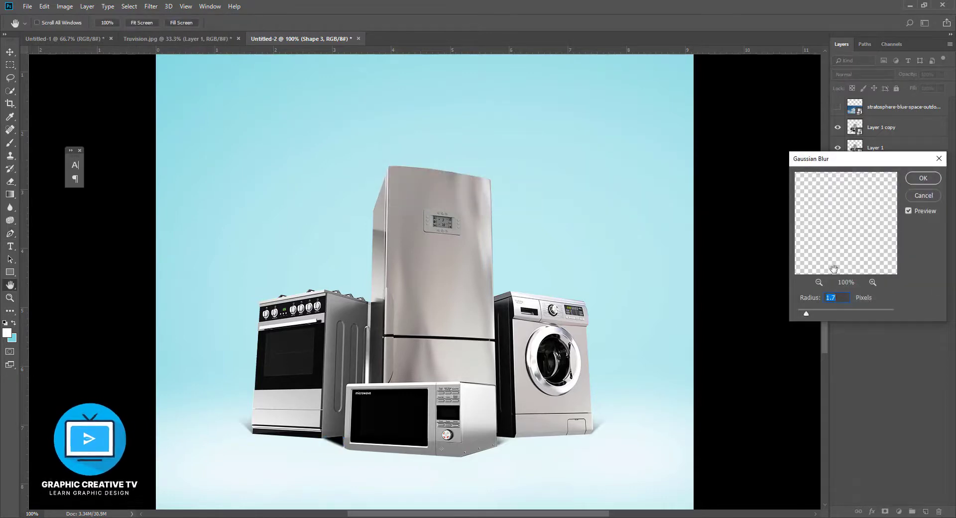
{"action": "left_click_drag", "start_coordinate": [812, 314], "coordinate": [810, 315]}
{"action": "left_click", "coordinate": [923, 178]}
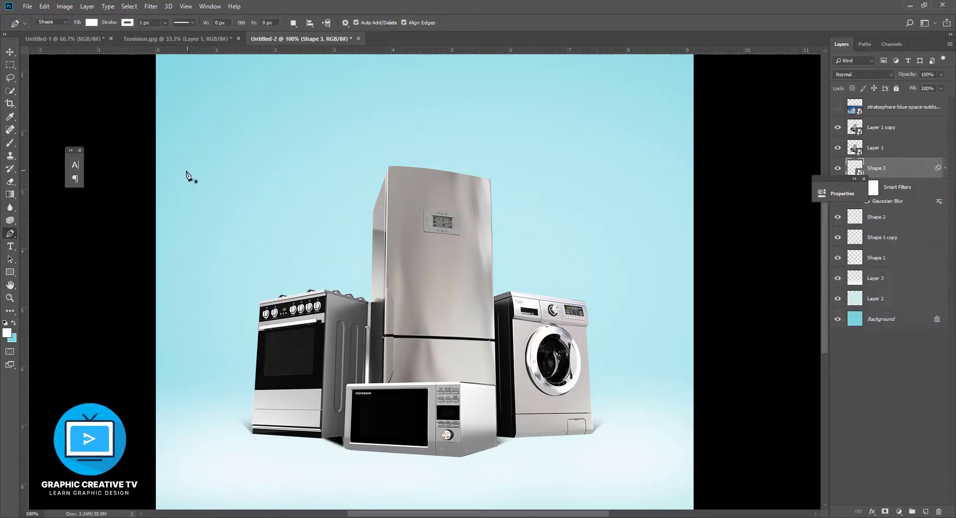
Rasterize the Shape 3 shadow and soften it between the oven and microwave with the Eraser at 17% opacity.
{"action": "left_click", "coordinate": [12, 178]}
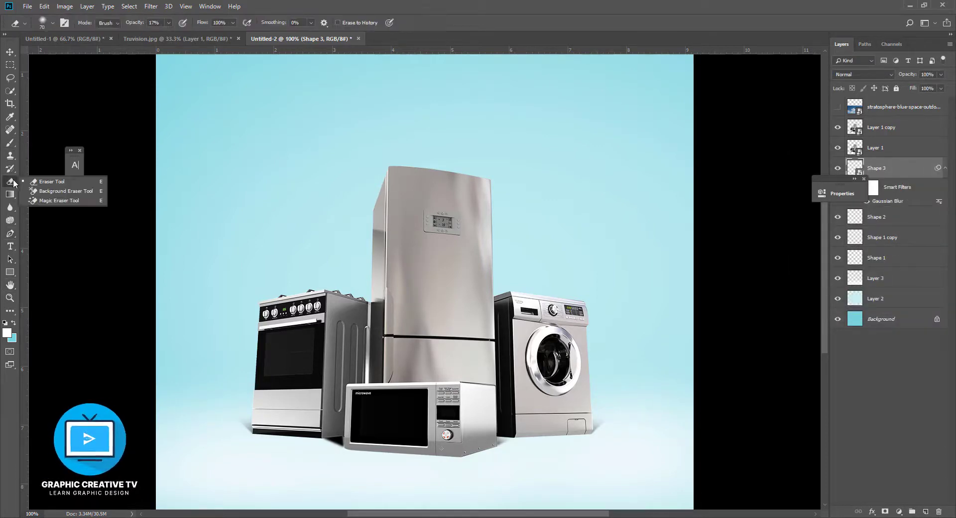
{"action": "left_click", "coordinate": [43, 179]}
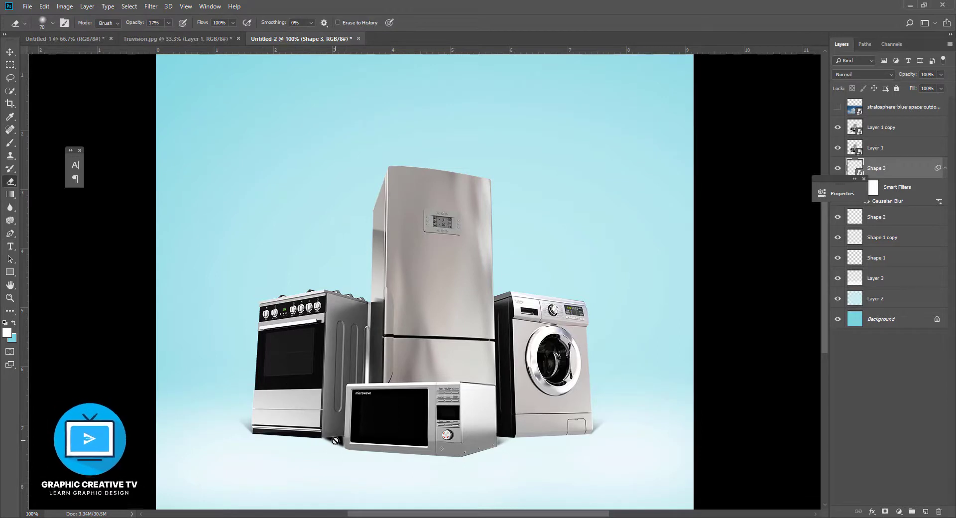
{"action": "left_click", "coordinate": [335, 440]}
{"action": "left_click", "coordinate": [461, 203]}
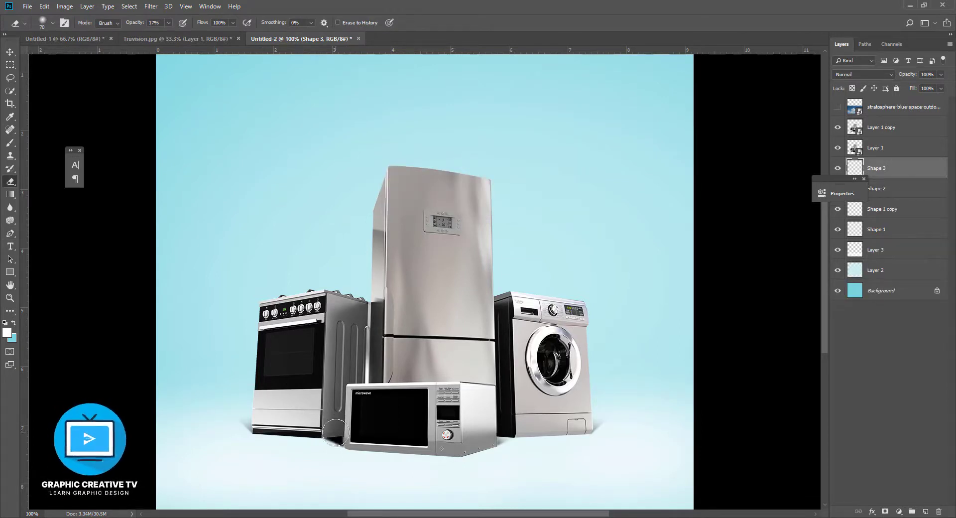
{"action": "mouse_move", "coordinate": [336, 433]}
{"action": "left_mouse_down"}
{"action": "mouse_move", "coordinate": [324, 414]}
{"action": "mouse_move", "coordinate": [333, 434]}
{"action": "mouse_move", "coordinate": [311, 416]}
{"action": "mouse_move", "coordinate": [336, 436]}
{"action": "mouse_move", "coordinate": [308, 415]}
{"action": "mouse_move", "coordinate": [334, 435]}
{"action": "mouse_move", "coordinate": [312, 416]}
{"action": "mouse_move", "coordinate": [316, 432]}
{"action": "mouse_move", "coordinate": [337, 438]}
{"action": "mouse_move", "coordinate": [300, 417]}
{"action": "mouse_move", "coordinate": [318, 432]}
{"action": "left_mouse_up"}
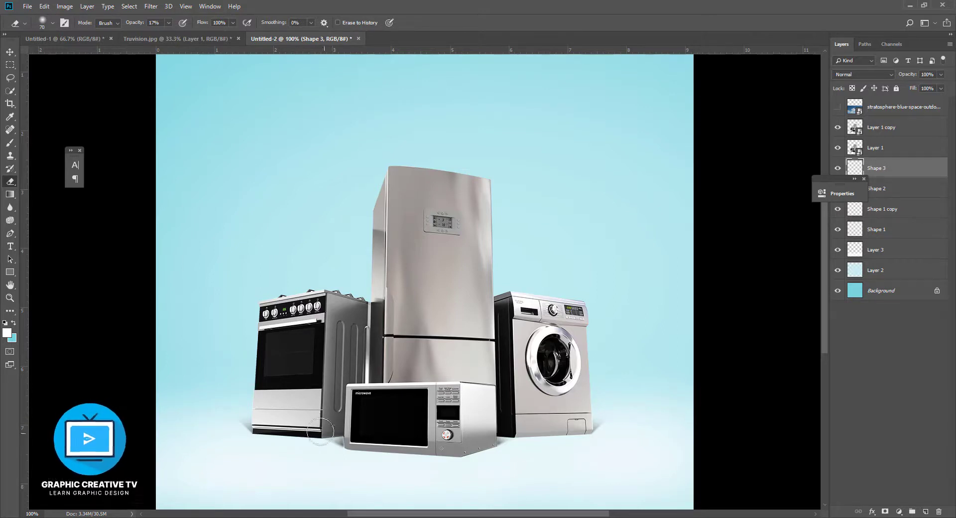
{"action": "left_click", "coordinate": [9, 52]}
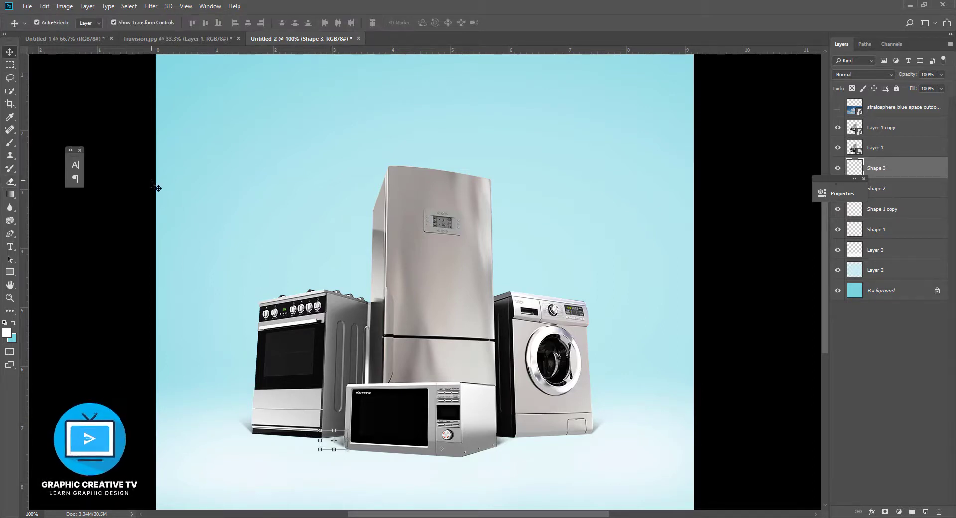
{"action": "left_click", "coordinate": [715, 373]}
Duplicate the appliances layer Layer 1, and turn the lower original black with Hue/Saturation by setting Lightness to -100.
{"action": "left_click", "coordinate": [433, 343]}
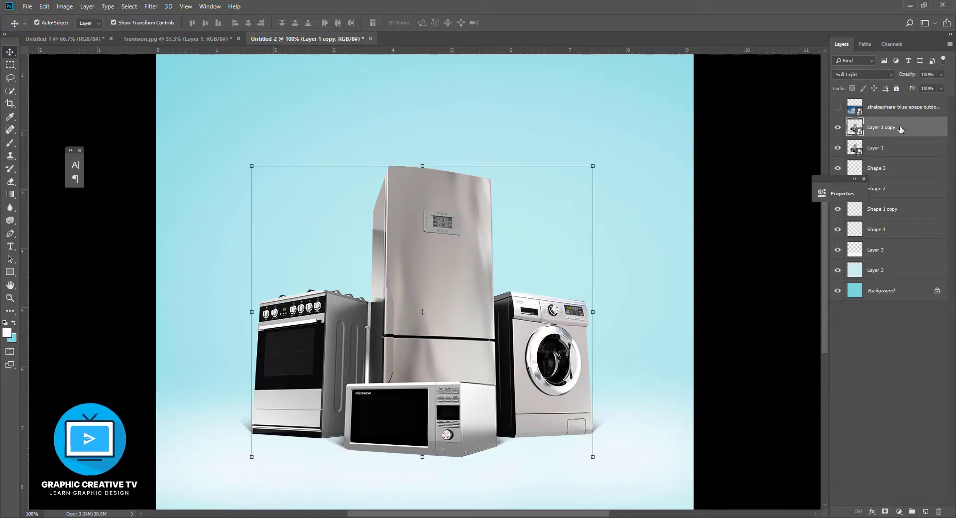
{"action": "left_click", "coordinate": [894, 144]}
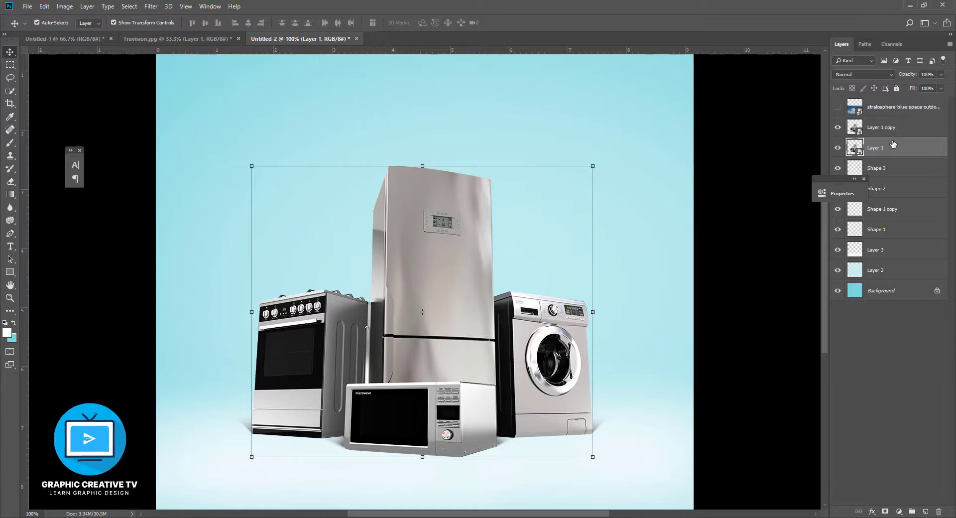
{"action": "key", "text": "ctrl+j"}
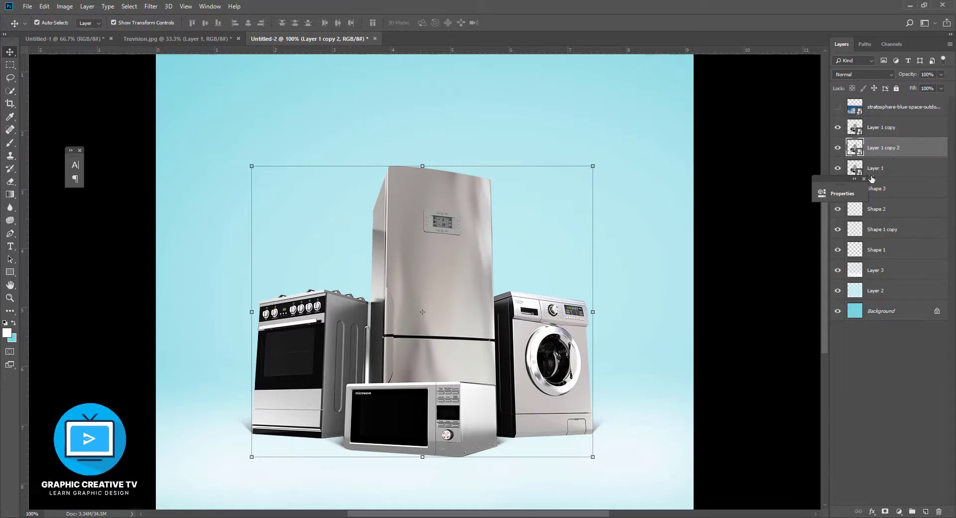
{"action": "left_click", "coordinate": [883, 169]}
{"action": "key", "text": "ctrl+u"}
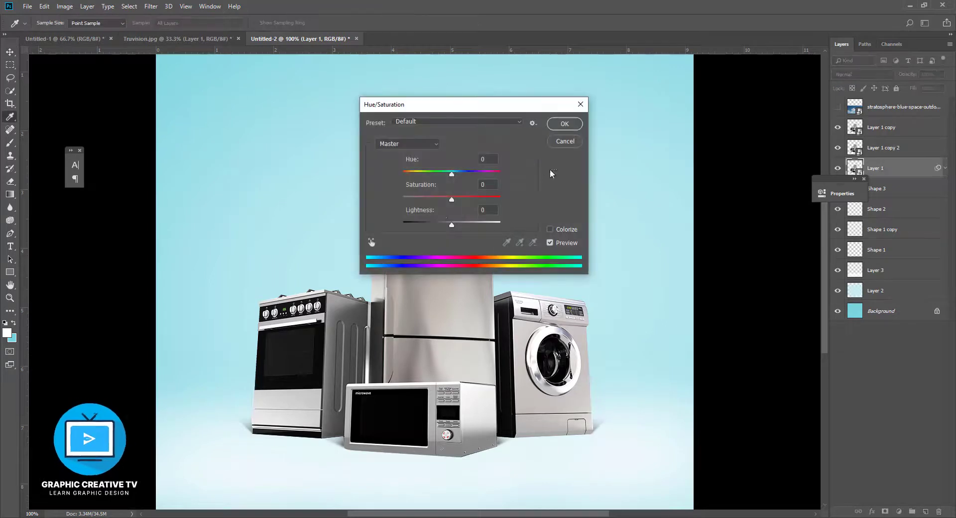
{"action": "left_click_drag", "start_coordinate": [450, 226], "coordinate": [371, 221]}
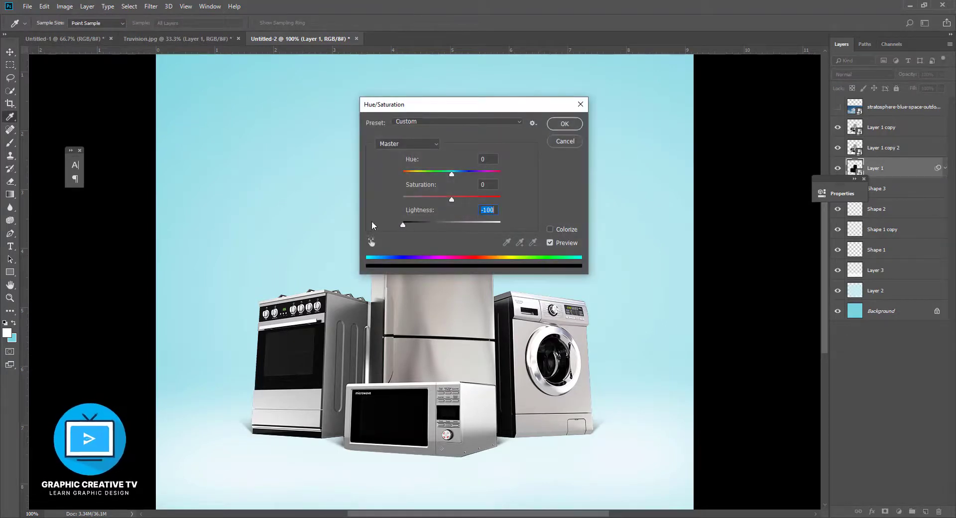
{"action": "left_click", "coordinate": [566, 124]}
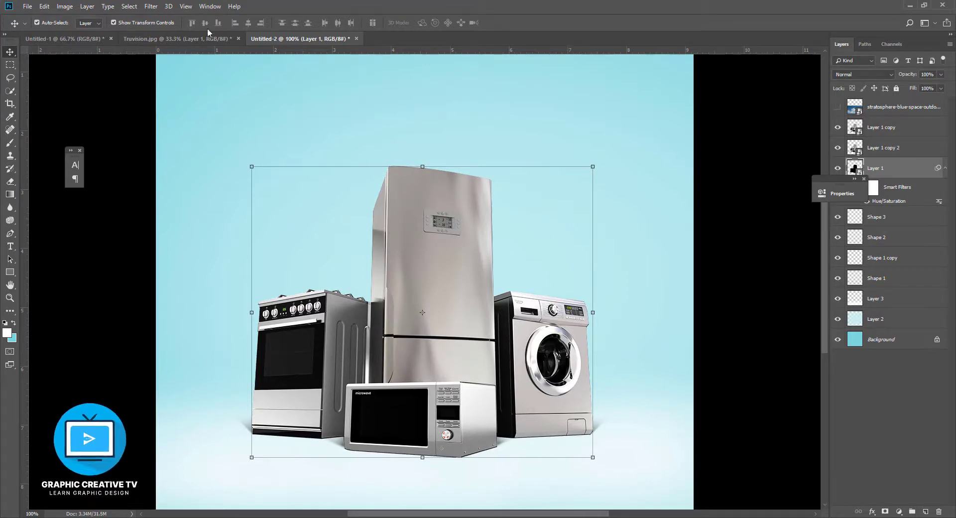
Apply a slight Gaussian Blur of less than 2 px to the blackened Layer 1 and lower its opacity to 61%.
{"action": "left_click", "coordinate": [151, 6]}
{"action": "mouse_move", "coordinate": [198, 122]}
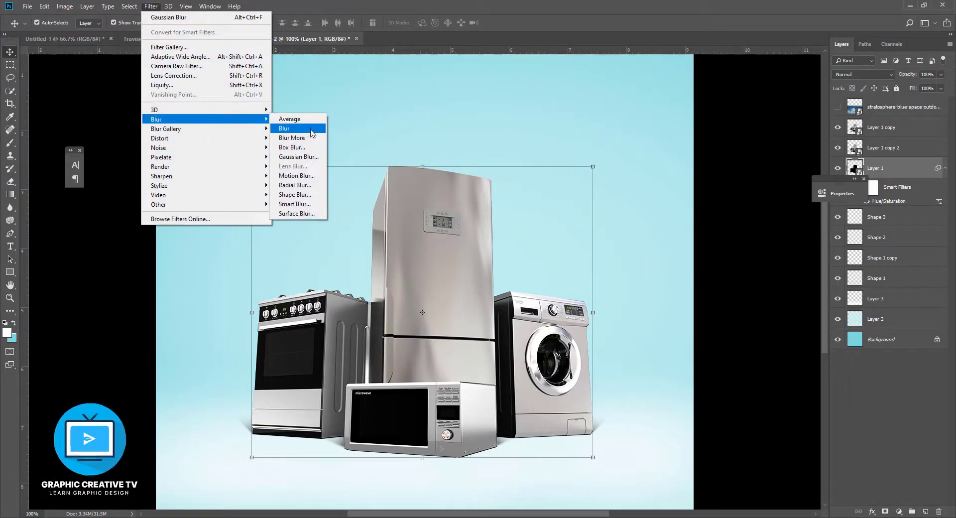
{"action": "left_click", "coordinate": [309, 158]}
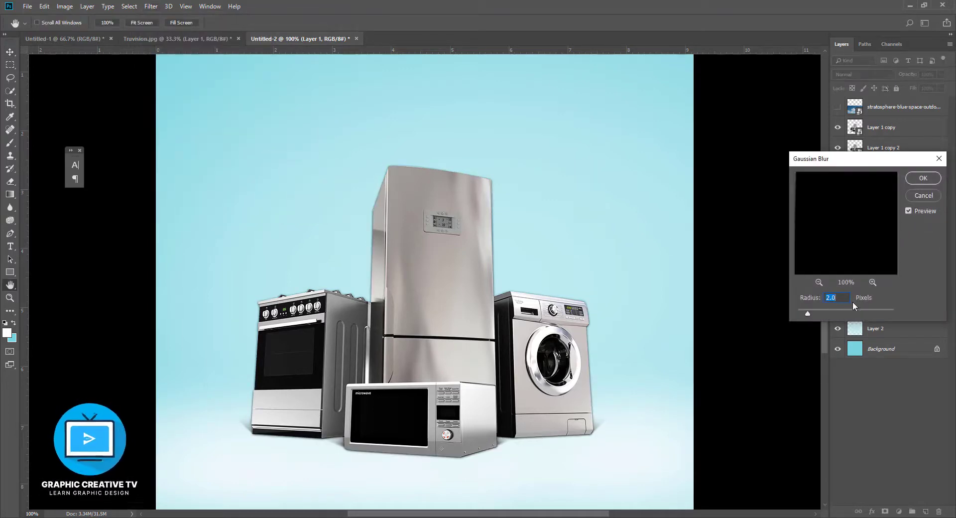
{"action": "left_click_drag", "start_coordinate": [808, 314], "coordinate": [803, 314]}
{"action": "left_click", "coordinate": [922, 180]}
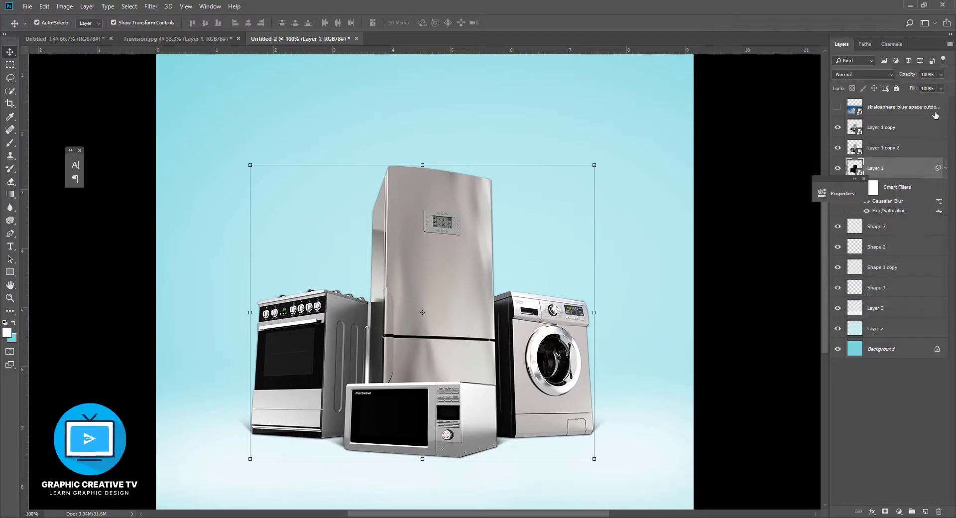
{"action": "left_click", "coordinate": [941, 74]}
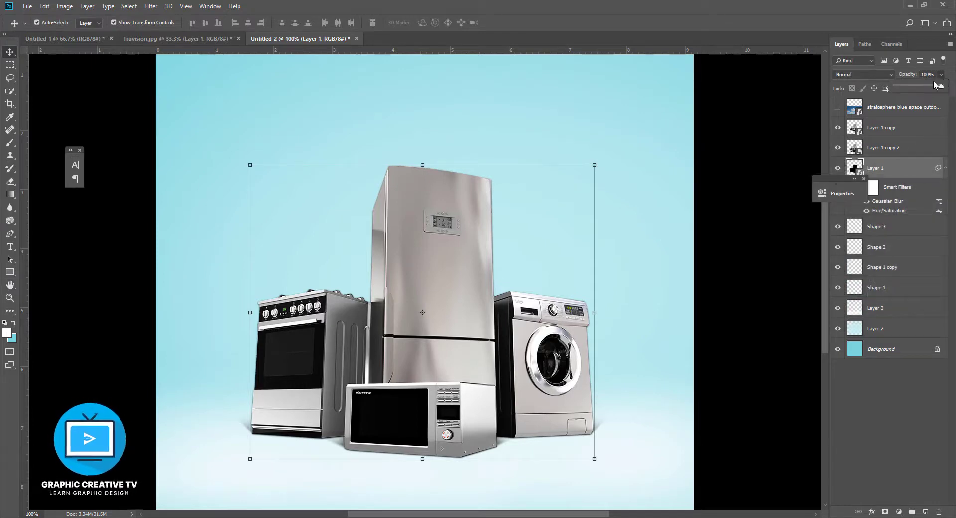
{"action": "left_click_drag", "start_coordinate": [941, 88], "coordinate": [923, 90]}
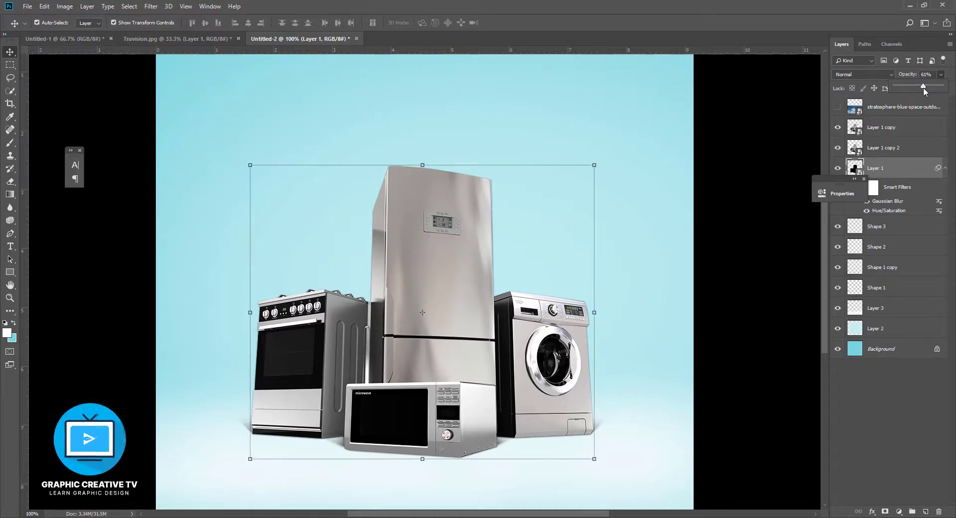
Add a layer mask to the blackened Layer 1 and hide its upper part with a soft black brush, ending at 100% opacity.
{"action": "left_click", "coordinate": [881, 170]}
{"action": "key", "text": "e"}
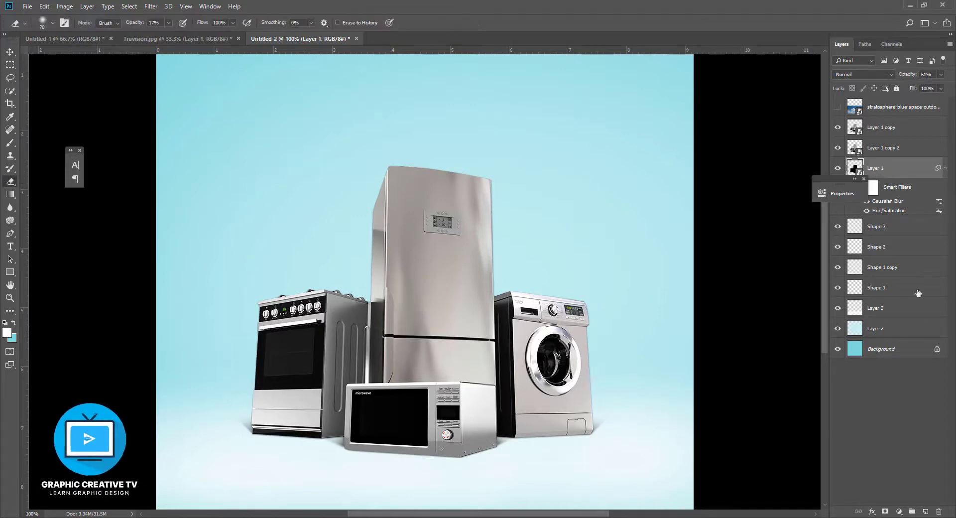
{"action": "left_click", "coordinate": [882, 511]}
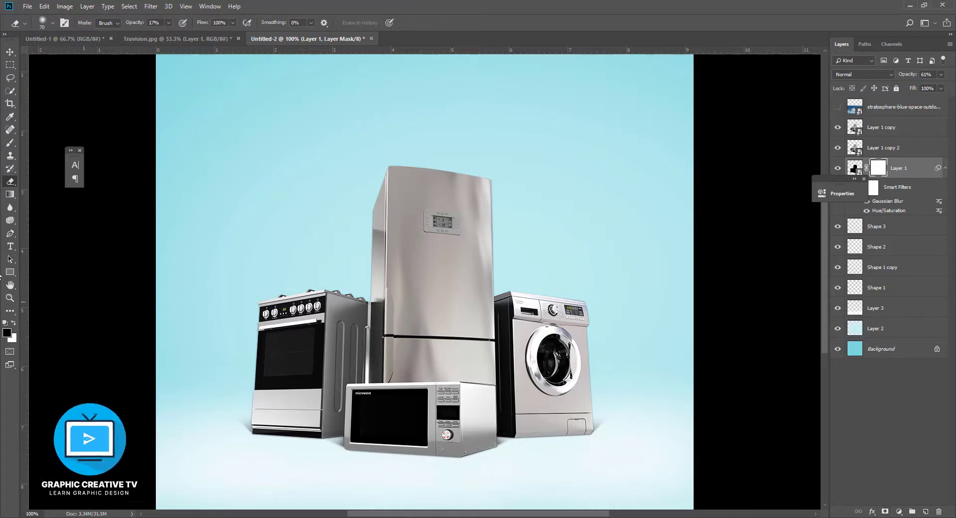
{"action": "left_click", "coordinate": [10, 143]}
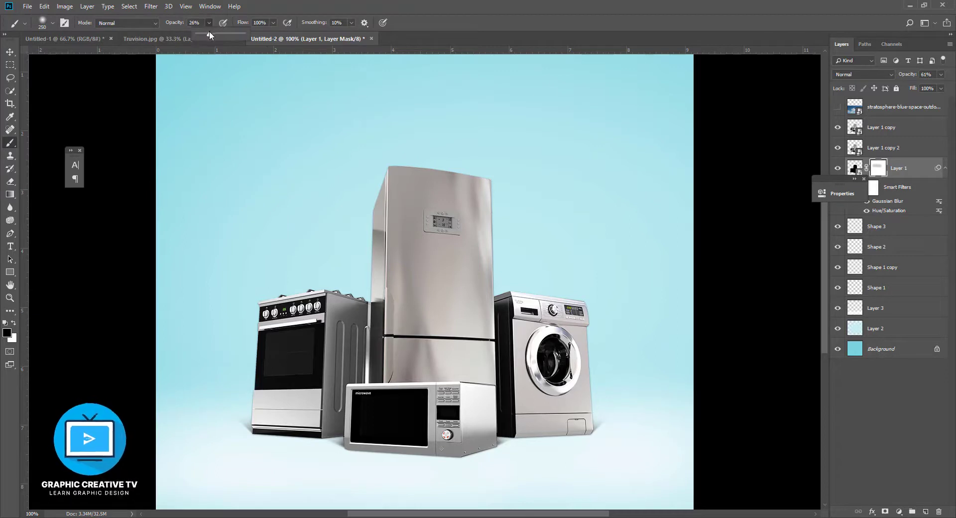
{"action": "mouse_move", "coordinate": [489, 175]}
{"action": "left_mouse_down"}
{"action": "mouse_move", "coordinate": [465, 241]}
{"action": "mouse_move", "coordinate": [502, 267]}
{"action": "mouse_move", "coordinate": [318, 309]}
{"action": "mouse_move", "coordinate": [395, 302]}
{"action": "mouse_move", "coordinate": [222, 308]}
{"action": "mouse_move", "coordinate": [292, 334]}
{"action": "mouse_move", "coordinate": [393, 343]}
{"action": "mouse_move", "coordinate": [284, 346]}
{"action": "mouse_move", "coordinate": [258, 360]}
{"action": "mouse_move", "coordinate": [272, 363]}
{"action": "mouse_move", "coordinate": [494, 314]}
{"action": "mouse_move", "coordinate": [475, 314]}
{"action": "mouse_move", "coordinate": [602, 332]}
{"action": "mouse_move", "coordinate": [501, 345]}
{"action": "mouse_move", "coordinate": [580, 365]}
{"action": "mouse_move", "coordinate": [403, 315]}
{"action": "mouse_move", "coordinate": [568, 334]}
{"action": "mouse_move", "coordinate": [444, 320]}
{"action": "mouse_move", "coordinate": [566, 324]}
{"action": "mouse_move", "coordinate": [313, 282]}
{"action": "mouse_move", "coordinate": [340, 304]}
{"action": "mouse_move", "coordinate": [206, 313]}
{"action": "mouse_move", "coordinate": [331, 329]}
{"action": "mouse_move", "coordinate": [242, 359]}
{"action": "mouse_move", "coordinate": [320, 357]}
{"action": "mouse_move", "coordinate": [526, 380]}
{"action": "mouse_move", "coordinate": [557, 371]}
{"action": "mouse_move", "coordinate": [585, 329]}
{"action": "mouse_move", "coordinate": [499, 323]}
{"action": "mouse_move", "coordinate": [405, 257]}
{"action": "mouse_move", "coordinate": [456, 171]}
{"action": "mouse_move", "coordinate": [391, 172]}
{"action": "mouse_move", "coordinate": [334, 224]}
{"action": "mouse_move", "coordinate": [354, 279]}
{"action": "mouse_move", "coordinate": [511, 204]}
{"action": "left_mouse_up"}
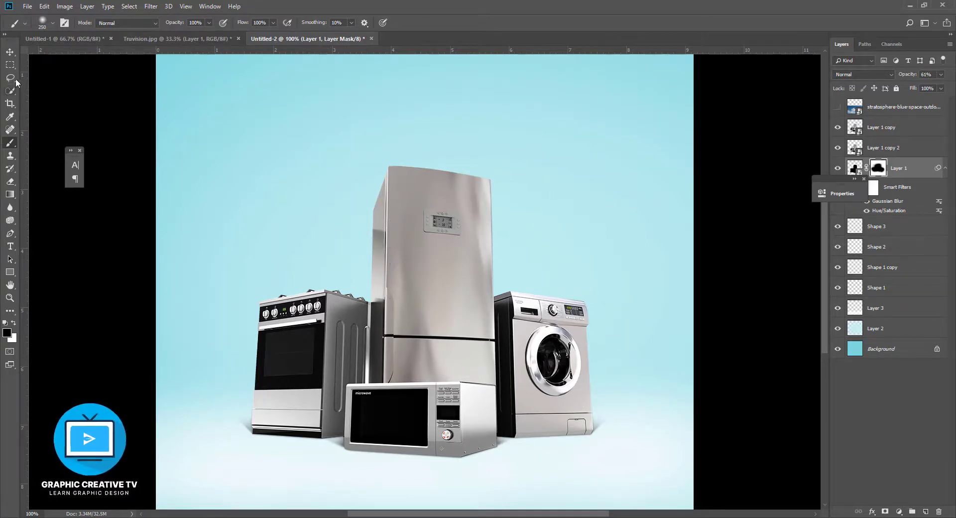
{"action": "left_click", "coordinate": [14, 50]}
{"action": "left_click", "coordinate": [130, 112]}
{"action": "key", "text": "ctrl+minus"}
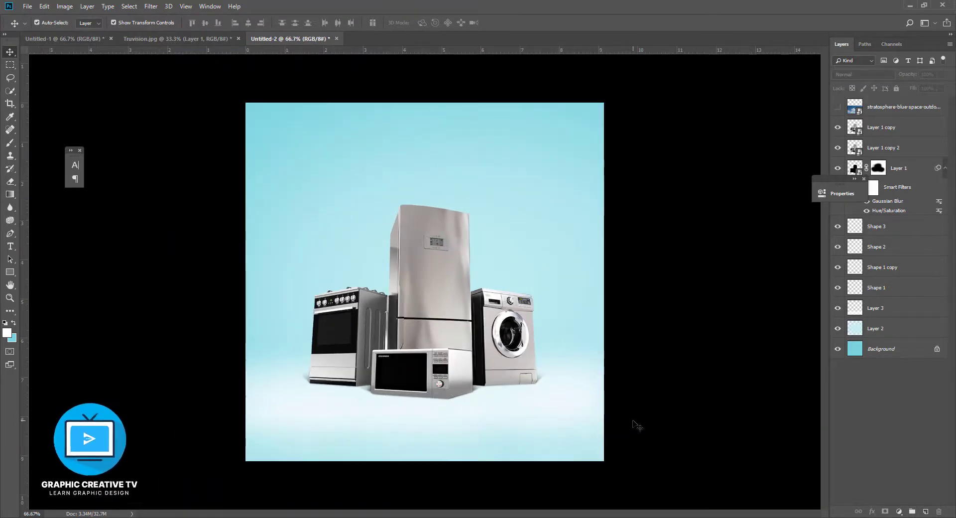
{"action": "left_click", "coordinate": [444, 335]}
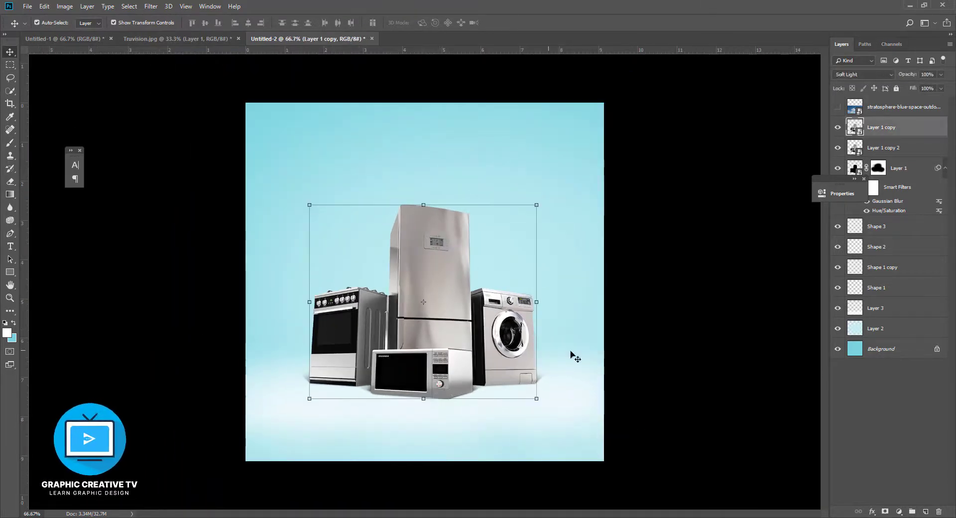
{"action": "left_click", "coordinate": [662, 367]}
{"action": "left_click", "coordinate": [423, 324]}
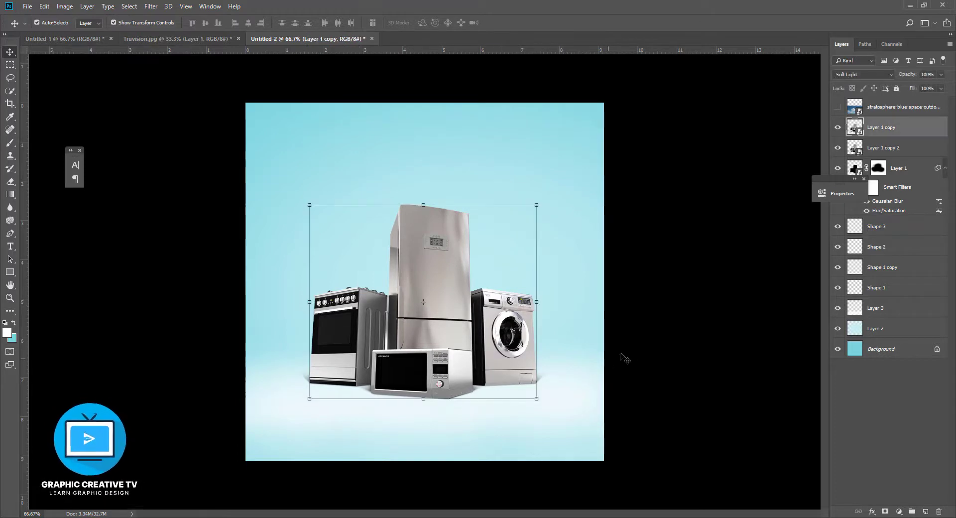
{"action": "left_click", "coordinate": [639, 349]}
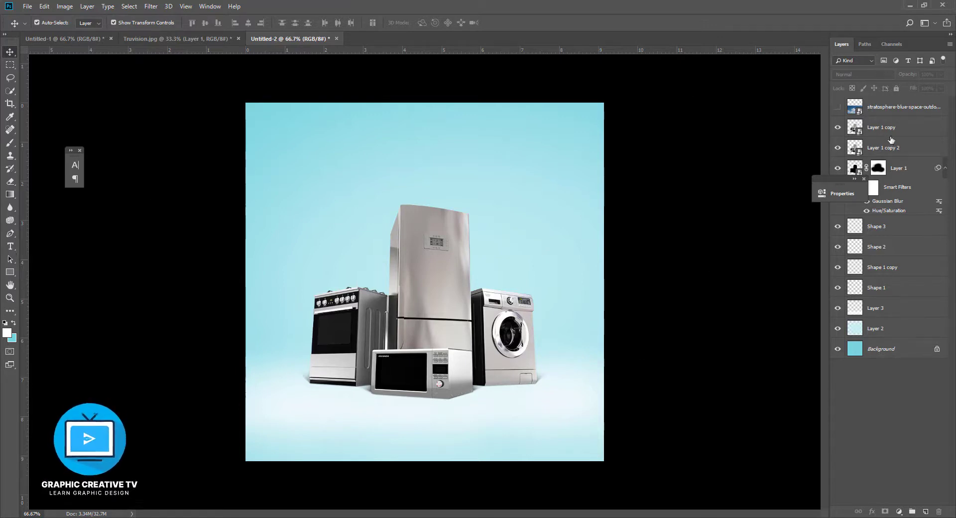
Close the floating Properties panel and create a new layer directly above Shape 3.
{"action": "left_click", "coordinate": [864, 178]}
{"action": "left_click", "coordinate": [878, 226]}
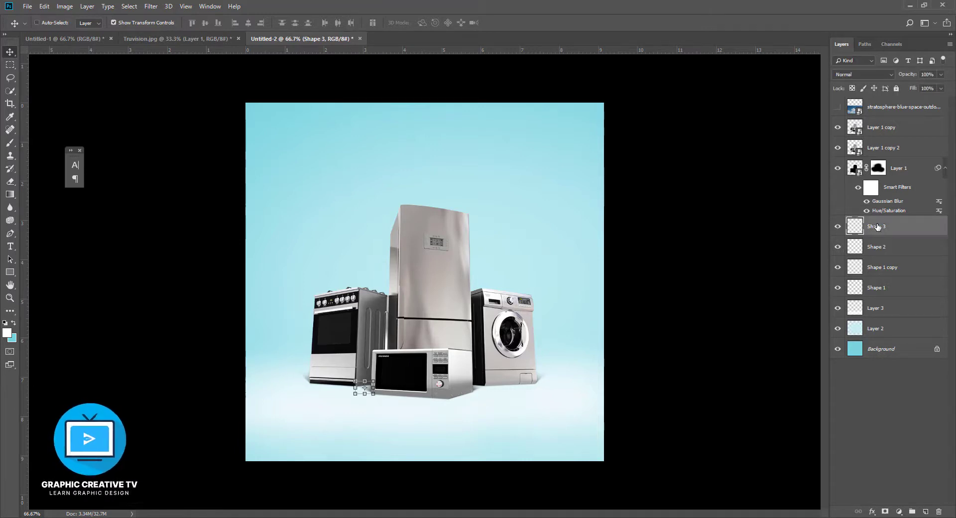
{"action": "key", "text": "ctrl+shift+n"}
{"action": "key", "text": "Return"}
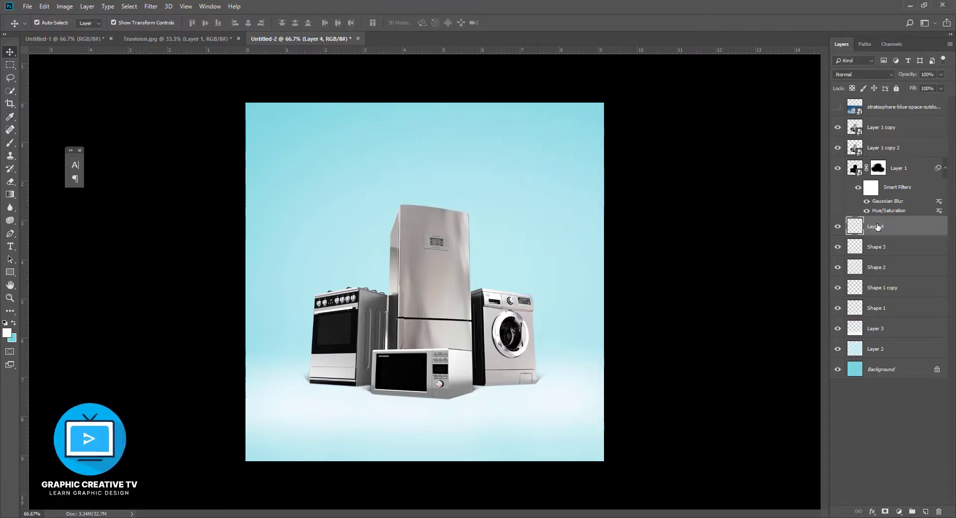
Paint a black (000000) contact shadow along the appliances' bases on Layer 4 with a soft 25 px brush at 100% opacity.
{"action": "left_click", "coordinate": [9, 143]}
{"action": "key", "text": "bracketleft"}
{"action": "key", "text": "bracketleft"}
{"action": "key", "text": "bracketleft"}
{"action": "key", "text": "bracketleft"}
{"action": "key", "text": "bracketleft"}
{"action": "key", "text": "bracketleft"}
{"action": "key", "text": "bracketleft"}
{"action": "key", "text": "bracketleft"}
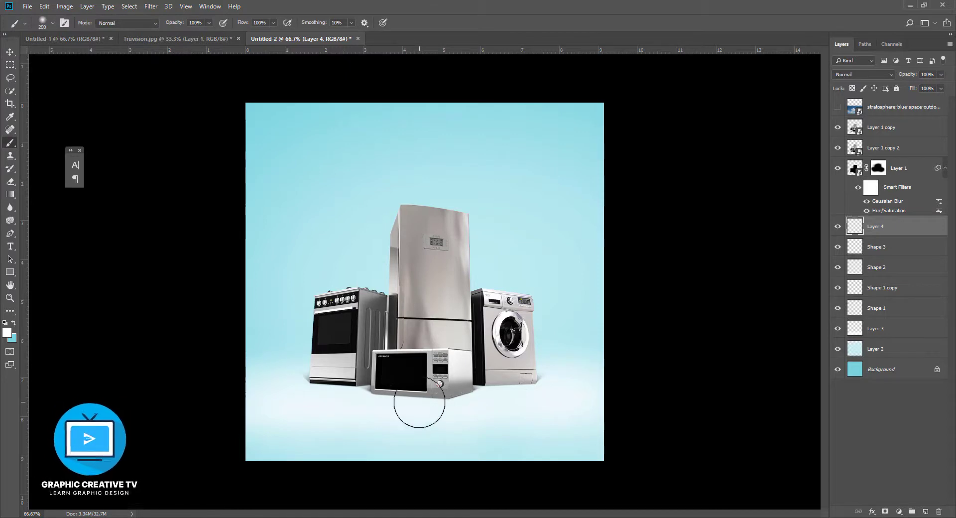
{"action": "key", "text": "bracketleft"}
{"action": "left_click", "coordinate": [8, 333]}
{"action": "left_click", "coordinate": [719, 290]}
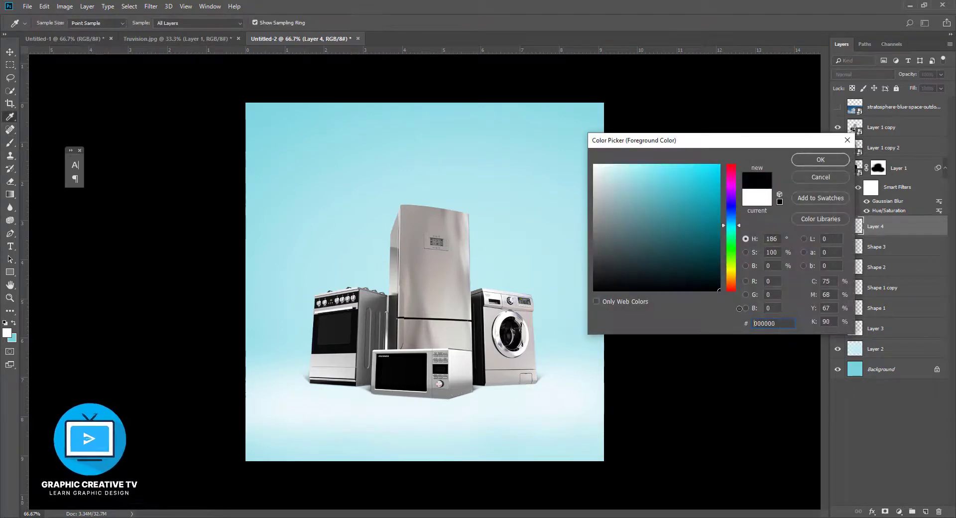
{"action": "left_click", "coordinate": [841, 160]}
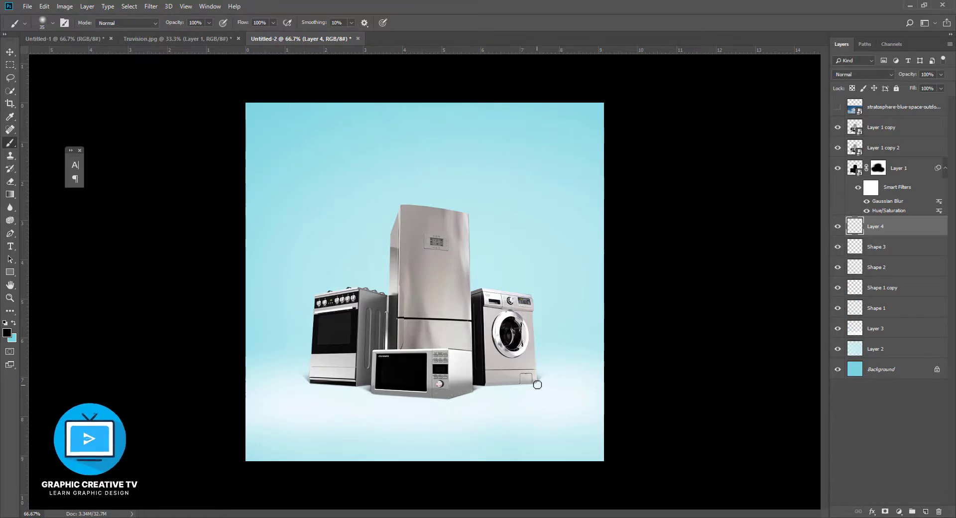
{"action": "left_click_drag", "start_coordinate": [515, 382], "coordinate": [445, 394]}
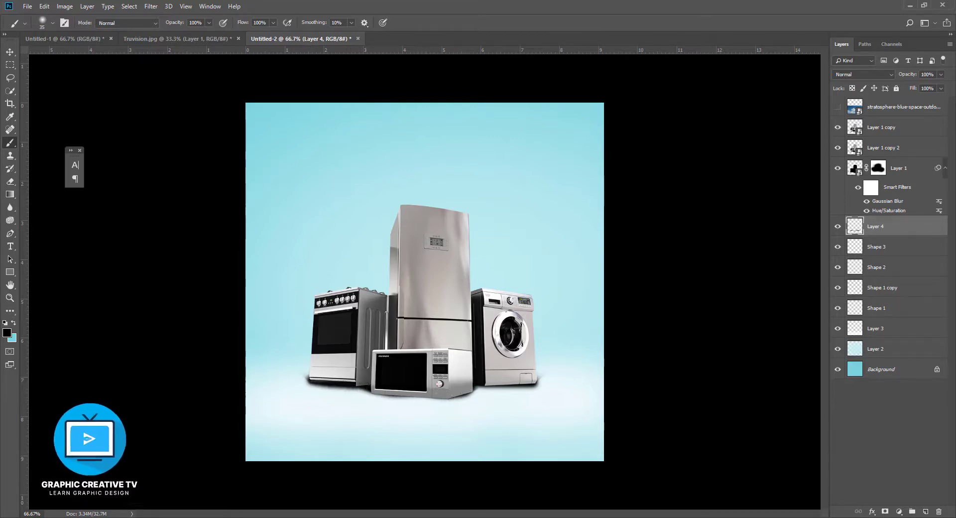
Soften the painted shadow on Layer 4 with the Eraser at 17% opacity and compare the image with the layer hidden and shown.
{"action": "left_click", "coordinate": [11, 182]}
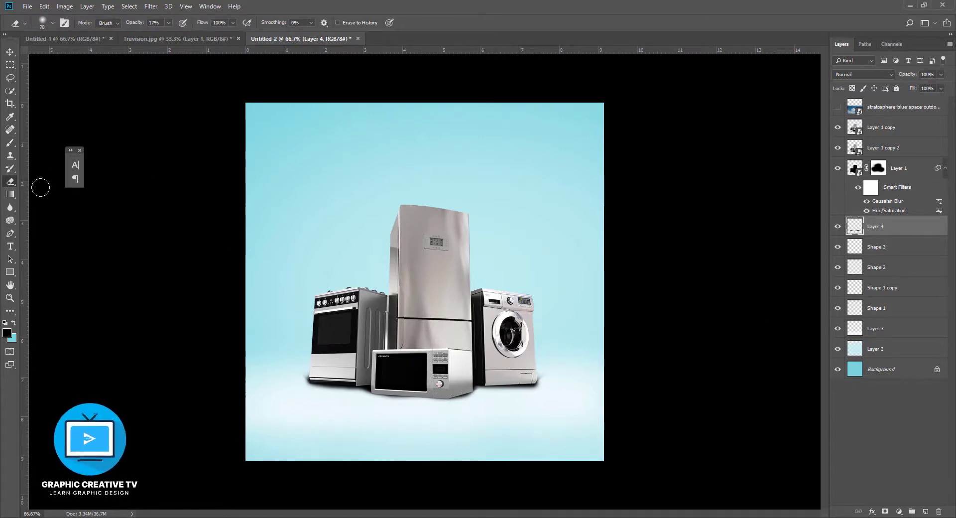
{"action": "mouse_move", "coordinate": [553, 357]}
{"action": "left_mouse_down"}
{"action": "mouse_move", "coordinate": [458, 401]}
{"action": "mouse_move", "coordinate": [409, 400]}
{"action": "mouse_move", "coordinate": [458, 399]}
{"action": "mouse_move", "coordinate": [434, 390]}
{"action": "mouse_move", "coordinate": [477, 378]}
{"action": "mouse_move", "coordinate": [465, 399]}
{"action": "mouse_move", "coordinate": [462, 391]}
{"action": "mouse_move", "coordinate": [362, 398]}
{"action": "mouse_move", "coordinate": [429, 408]}
{"action": "mouse_move", "coordinate": [354, 393]}
{"action": "mouse_move", "coordinate": [396, 392]}
{"action": "mouse_move", "coordinate": [296, 384]}
{"action": "mouse_move", "coordinate": [365, 375]}
{"action": "mouse_move", "coordinate": [291, 377]}
{"action": "mouse_move", "coordinate": [346, 377]}
{"action": "mouse_move", "coordinate": [303, 386]}
{"action": "mouse_move", "coordinate": [415, 394]}
{"action": "mouse_move", "coordinate": [400, 397]}
{"action": "mouse_move", "coordinate": [560, 389]}
{"action": "mouse_move", "coordinate": [481, 392]}
{"action": "left_mouse_up"}
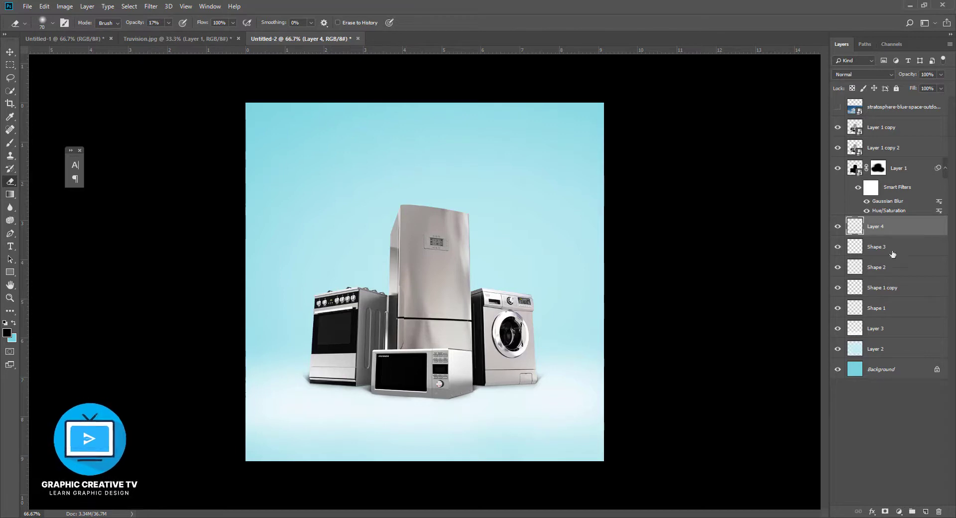
{"action": "left_click", "coordinate": [838, 226]}
{"action": "left_click", "coordinate": [838, 227]}
Try several blend modes on Layer 1 copy and set it to Multiply.
{"action": "left_click", "coordinate": [10, 52]}
{"action": "left_click", "coordinate": [882, 128]}
{"action": "left_click", "coordinate": [870, 75]}
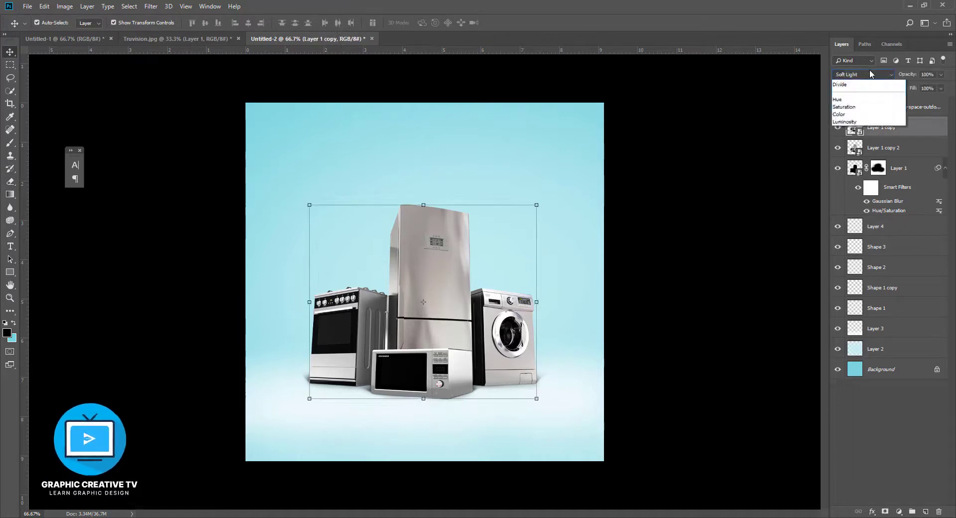
{"action": "left_click", "coordinate": [870, 75]}
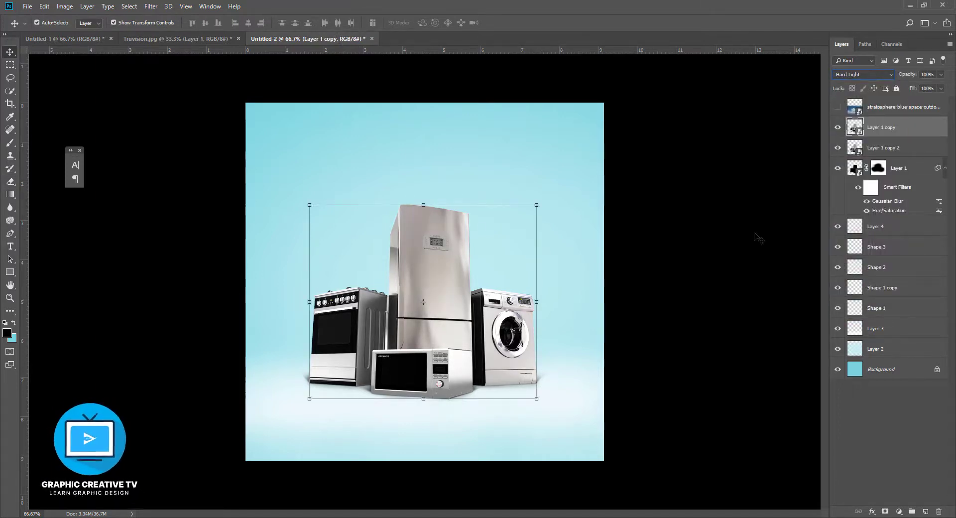
{"action": "key", "text": "shift+minus"}
{"action": "key", "text": "shift+minus"}
{"action": "key", "text": "shift+minus"}
{"action": "key", "text": "shift+minus"}
{"action": "key", "text": "shift+minus"}
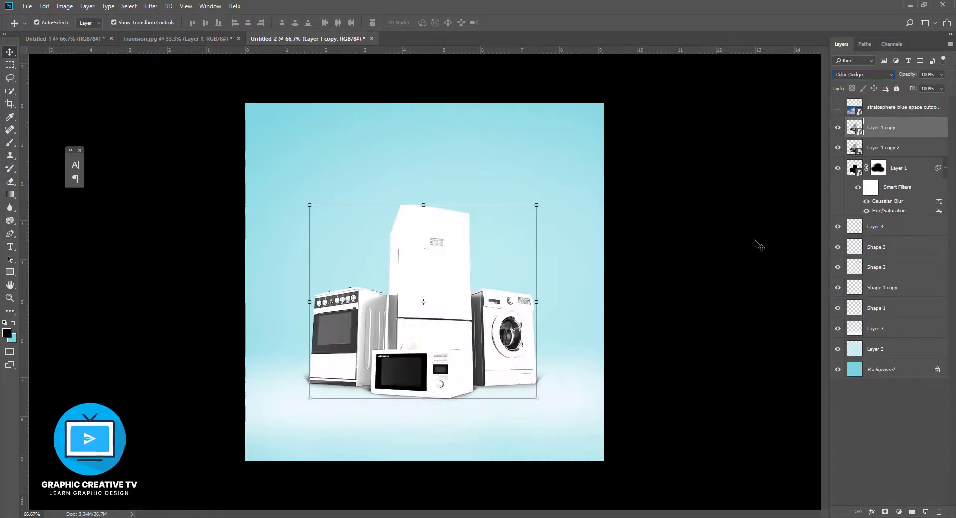
{"action": "key", "text": "shift+minus"}
{"action": "key", "text": "shift+minus"}
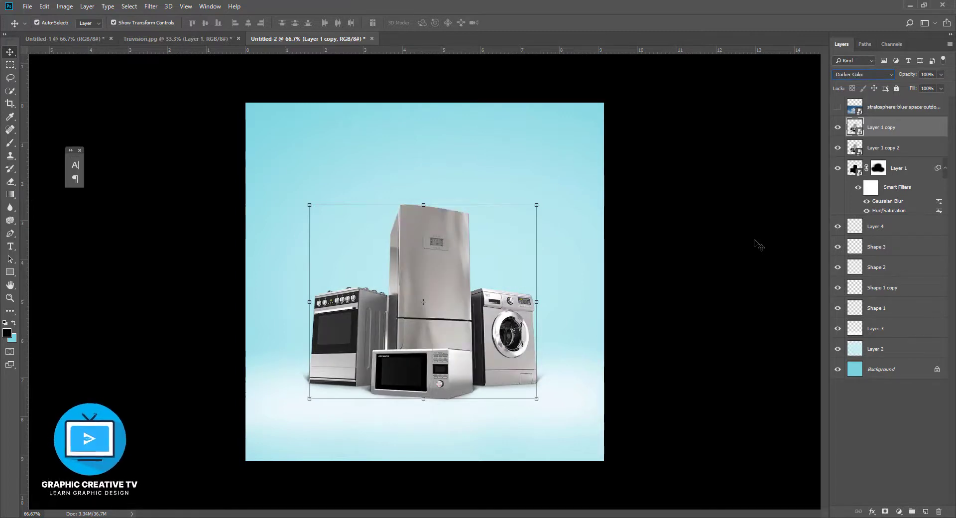
{"action": "key", "text": "shift+minus"}
{"action": "key", "text": "shift+minus"}
{"action": "key", "text": "shift+minus"}
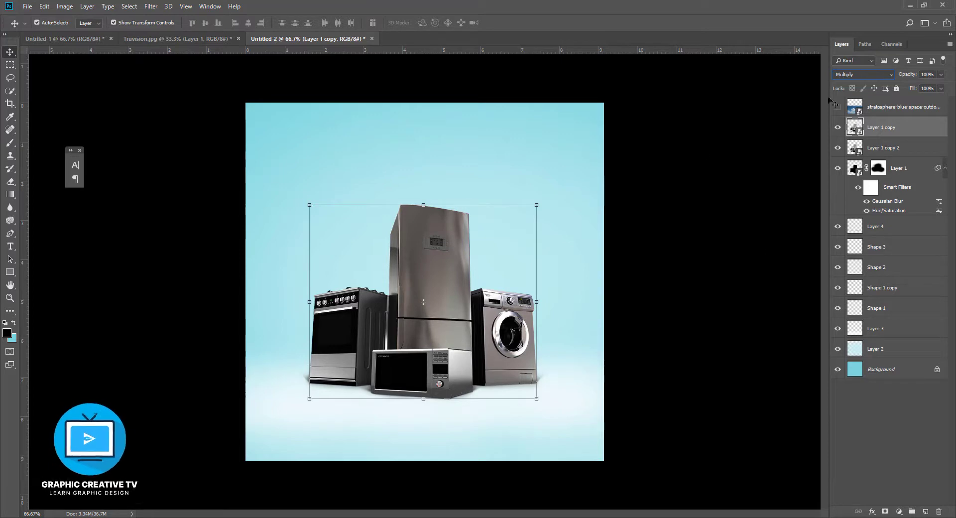
Lower the opacity of Layer 1 copy to 17%.
{"action": "left_click", "coordinate": [941, 89]}
{"action": "left_click_drag", "start_coordinate": [914, 87], "coordinate": [911, 87]}
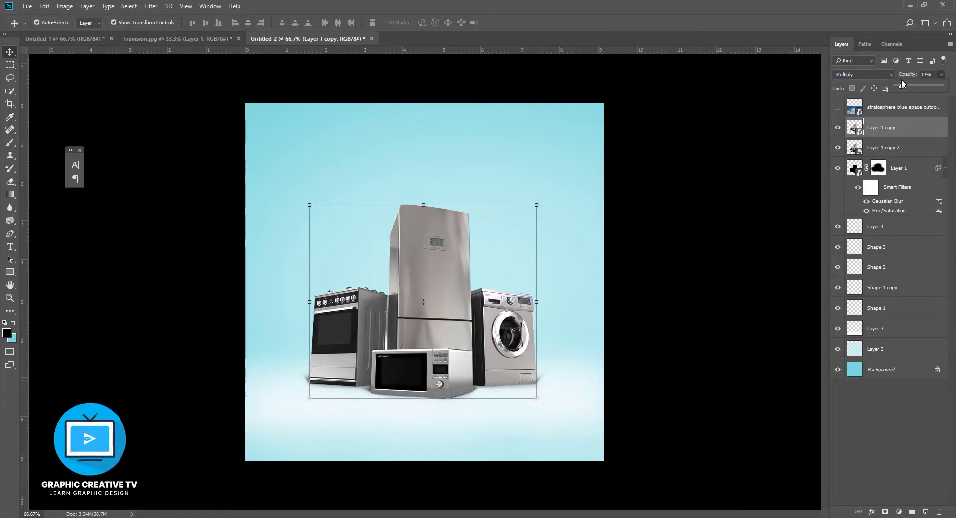
{"action": "left_click_drag", "start_coordinate": [902, 79], "coordinate": [903, 79]}
{"action": "left_click", "coordinate": [705, 290]}
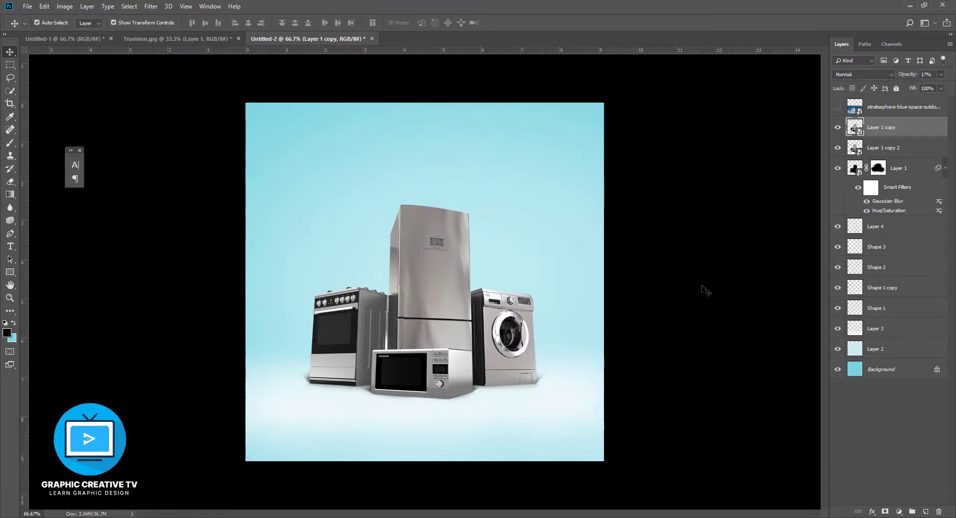
Group all appliance and shadow layers, from Layer 1 copy down to Shape 1.
{"action": "left_click", "coordinate": [895, 134]}
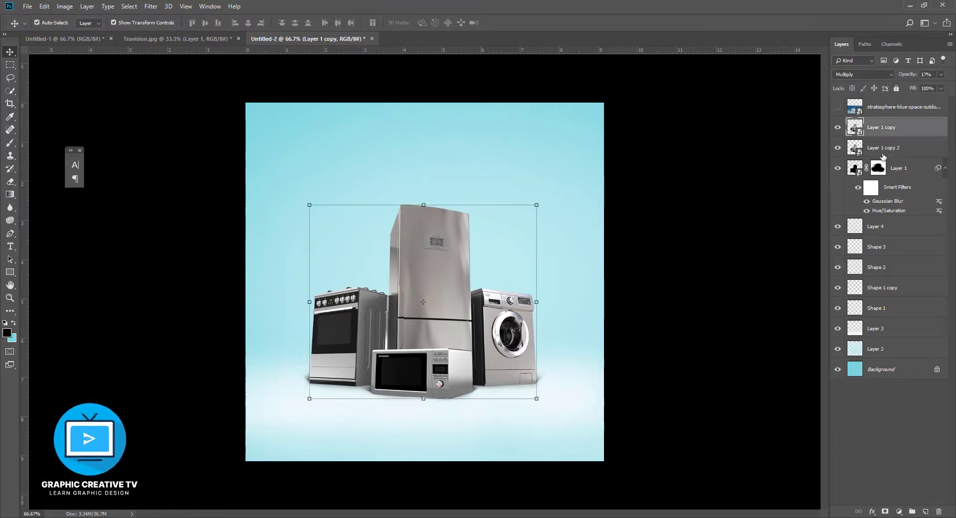
{"action": "left_click", "coordinate": [891, 157], "text": "shift"}
{"action": "left_click", "coordinate": [887, 228], "text": "shift"}
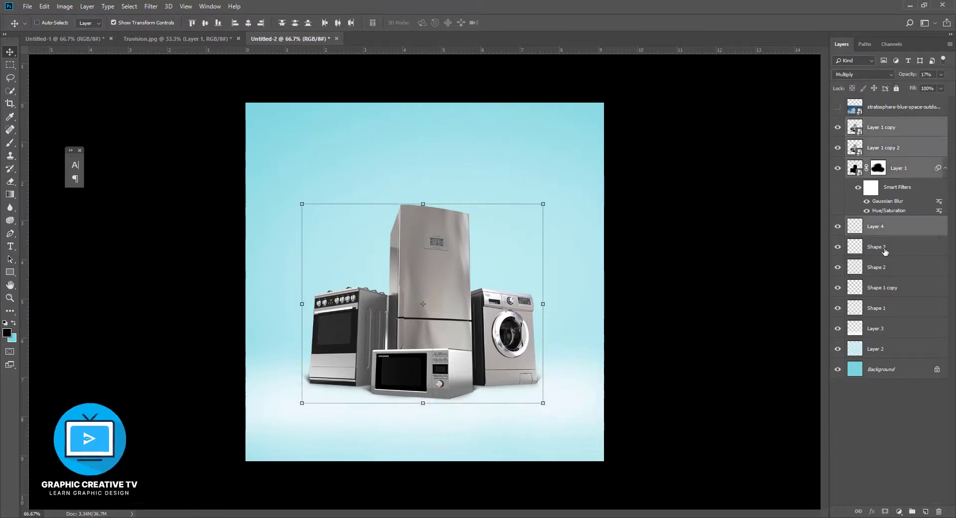
{"action": "left_click", "coordinate": [882, 249], "text": "shift"}
{"action": "left_click", "coordinate": [883, 271], "text": "shift"}
{"action": "left_click", "coordinate": [886, 287], "text": "shift"}
{"action": "left_click", "coordinate": [886, 310], "text": "shift"}
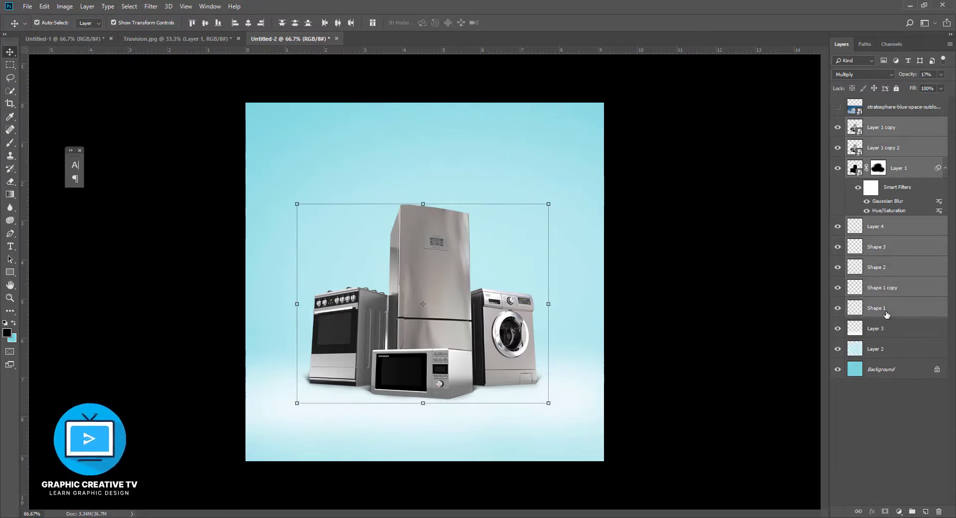
{"action": "key", "text": "ctrl+g"}
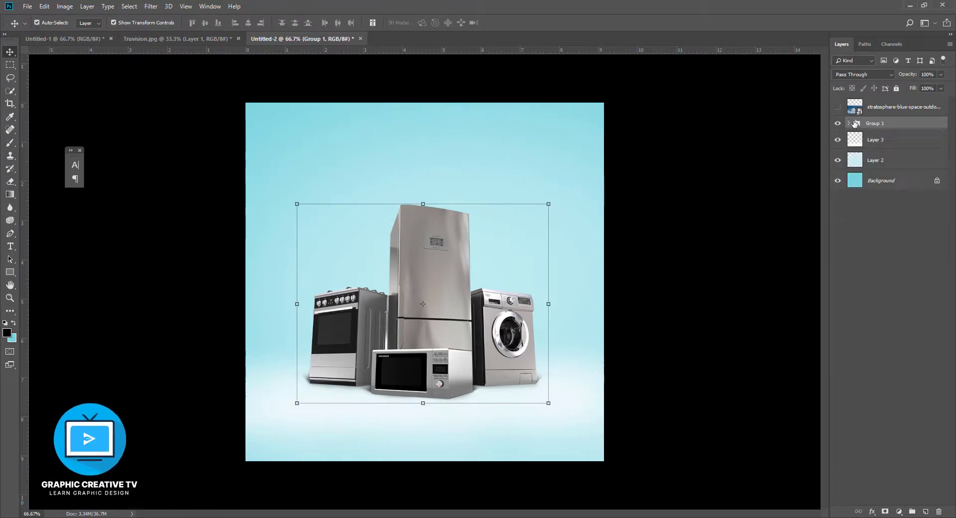
Nudge the appliances in Group 1 slightly downward on the white floor and deselect the group.
{"action": "key", "text": "shift+Down"}
{"action": "key", "text": "shift+Down"}
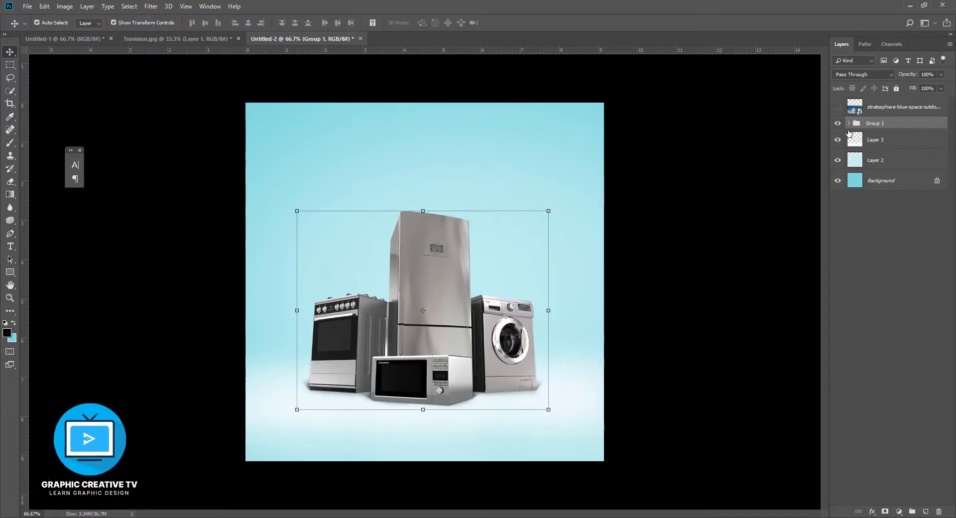
{"action": "key", "text": "shift+Down"}
{"action": "left_click", "coordinate": [892, 201]}
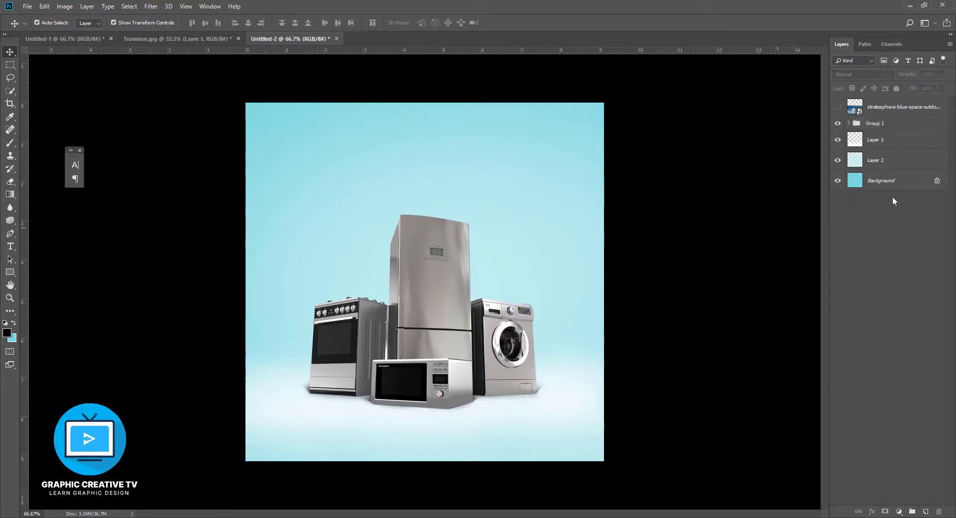
Show the stratosphere cloud image, scale it to about 14.4%, and place it over the canvas's upper-left area.
{"action": "left_click", "coordinate": [838, 107]}
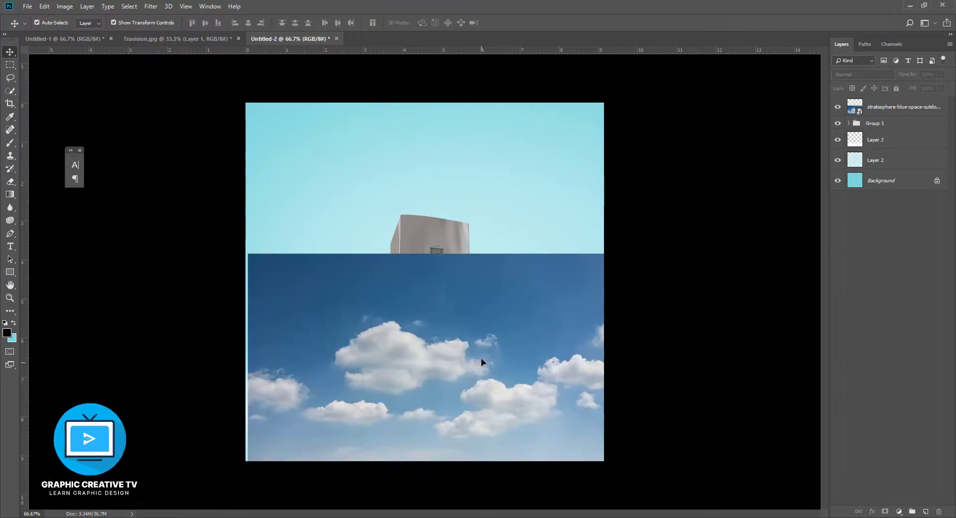
{"action": "left_click_drag", "start_coordinate": [482, 363], "coordinate": [480, 207]}
{"action": "left_click_drag", "start_coordinate": [604, 338], "coordinate": [615, 346]}
{"action": "left_click_drag", "start_coordinate": [561, 293], "coordinate": [556, 301]}
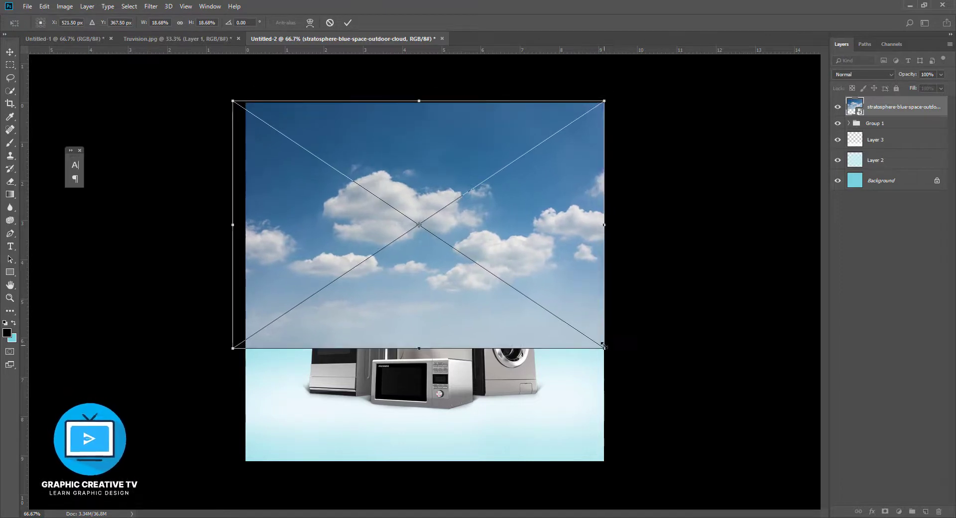
{"action": "left_click_drag", "start_coordinate": [604, 346], "coordinate": [518, 282]}
{"action": "left_click_drag", "start_coordinate": [459, 279], "coordinate": [412, 306]}
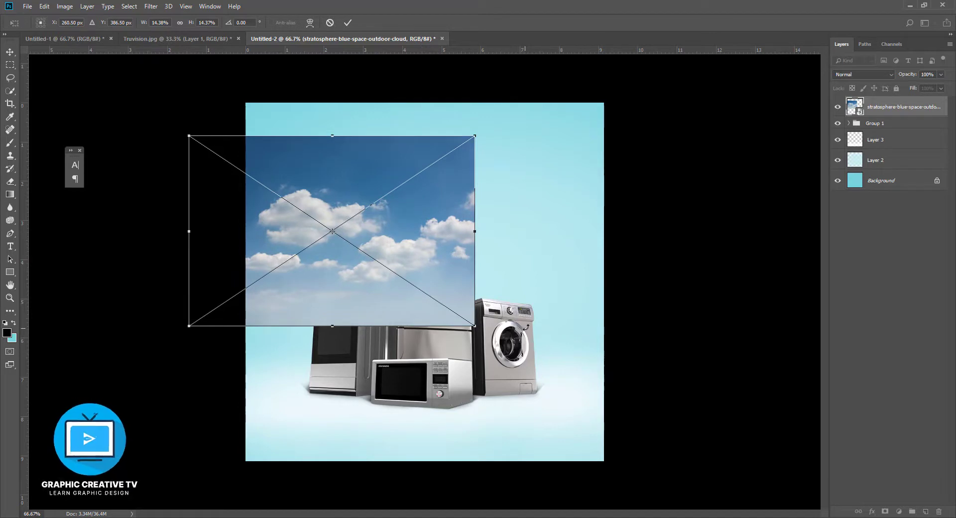
{"action": "key", "text": "Return"}
Move the stratosphere cloud layer beneath Group 1 and set its blend mode to Lighten.
{"action": "left_click_drag", "start_coordinate": [886, 113], "coordinate": [884, 130]}
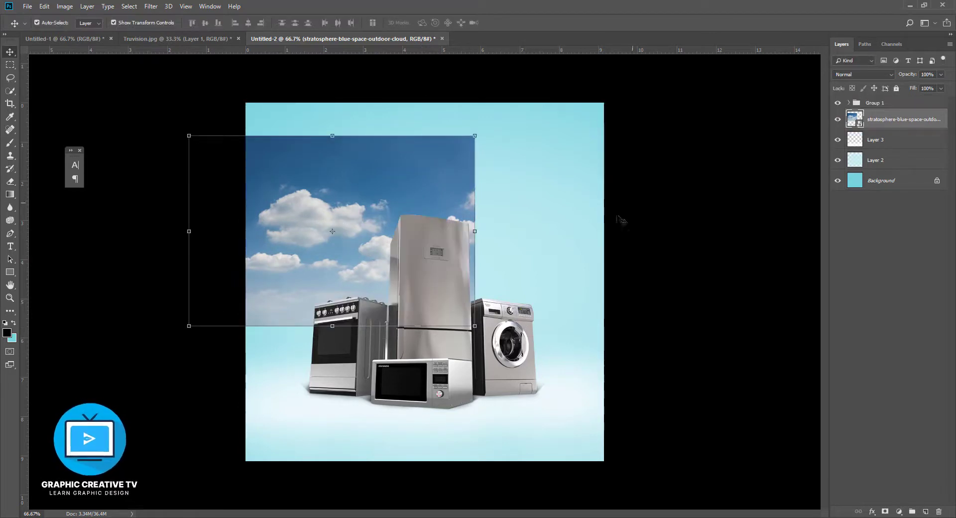
{"action": "left_click", "coordinate": [847, 75]}
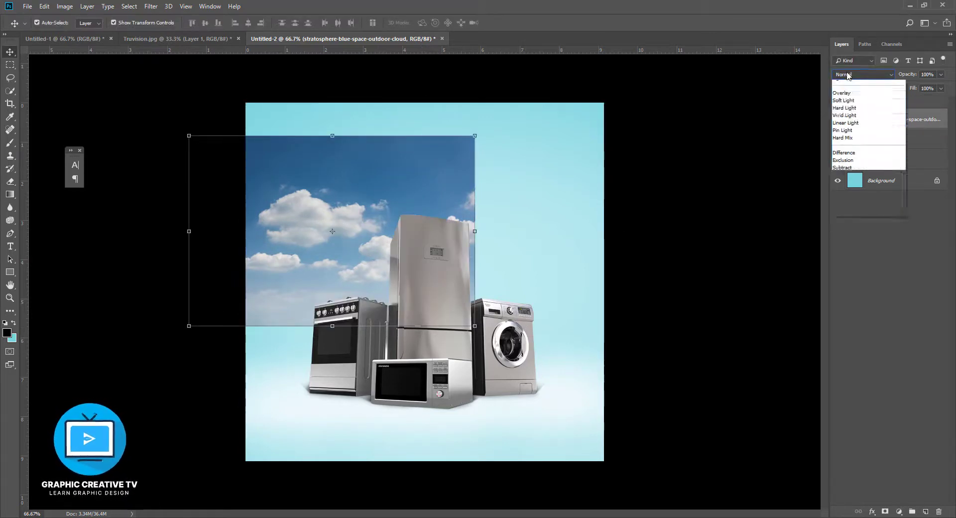
{"action": "left_click", "coordinate": [848, 74]}
{"action": "key", "text": "Down"}
{"action": "key", "text": "Down"}
{"action": "key", "text": "Down"}
{"action": "key", "text": "Down"}
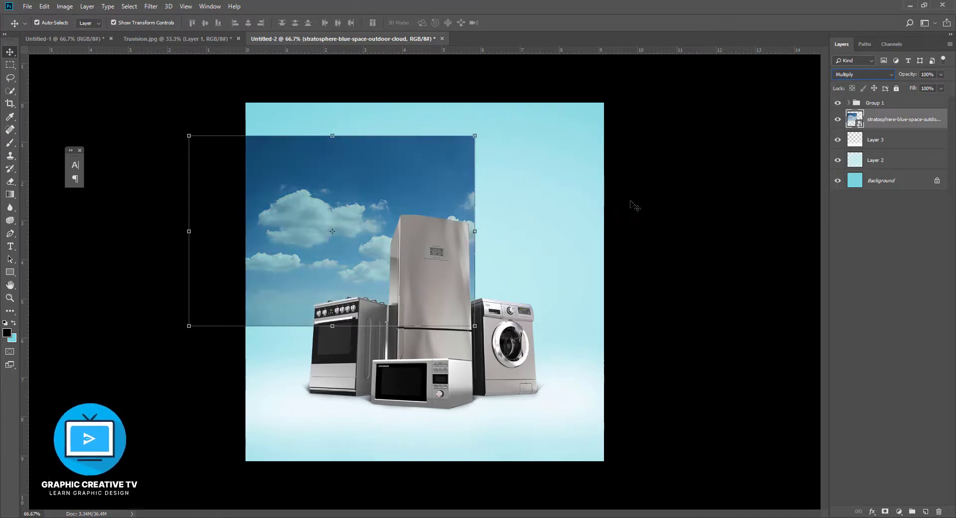
{"action": "key", "text": "Down"}
{"action": "key", "text": "Down"}
{"action": "key", "text": "Down"}
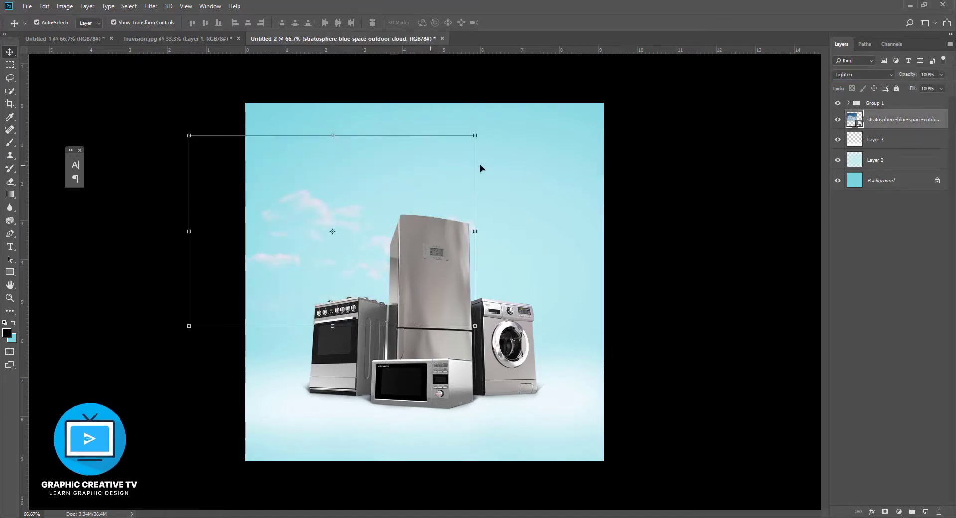
{"action": "left_click", "coordinate": [682, 222]}
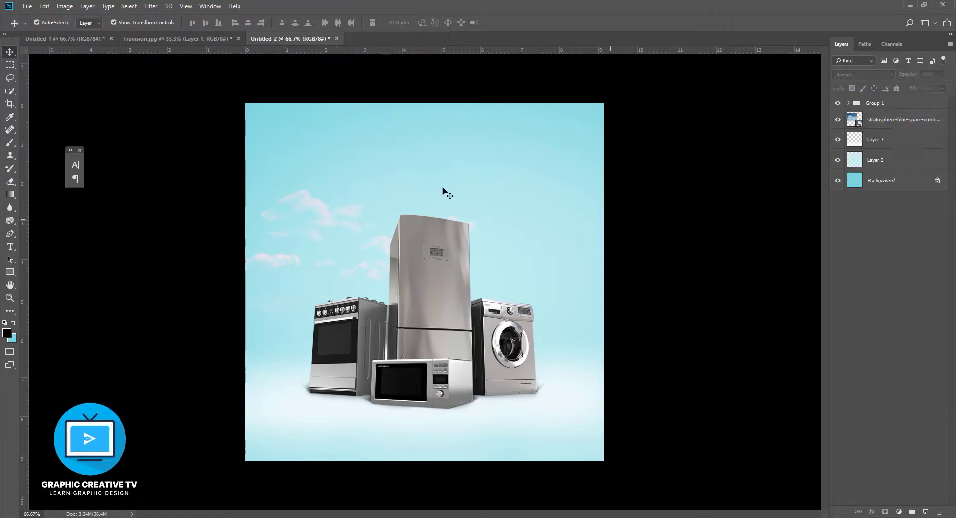
Try the Screen blend mode on the stratosphere cloud layer.
{"action": "left_click", "coordinate": [403, 173]}
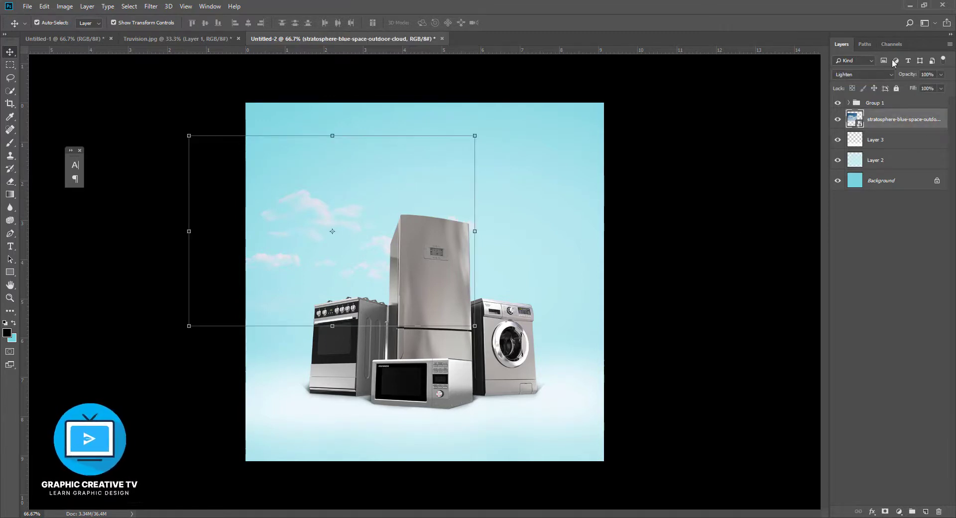
{"action": "double_click", "coordinate": [861, 74]}
{"action": "key", "text": "Down"}
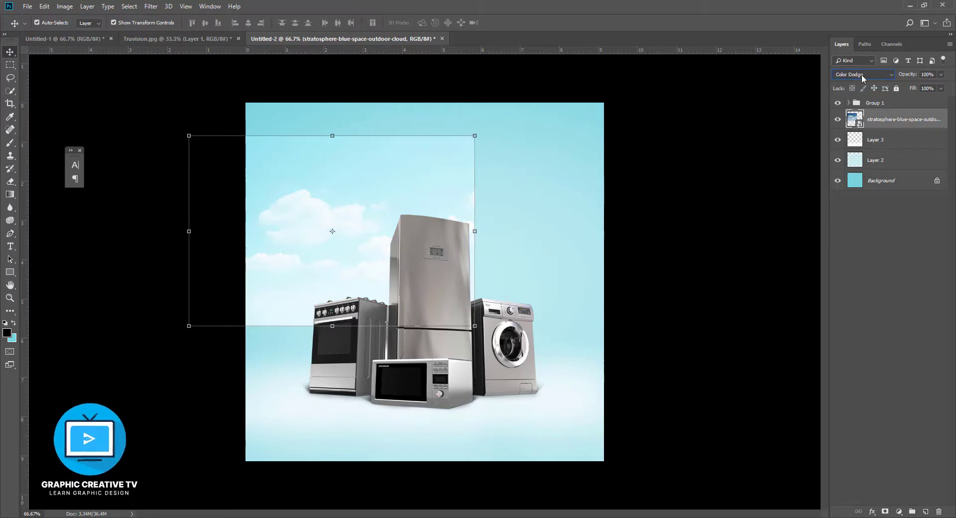
{"action": "key", "text": "Up"}
{"action": "left_click", "coordinate": [632, 248]}
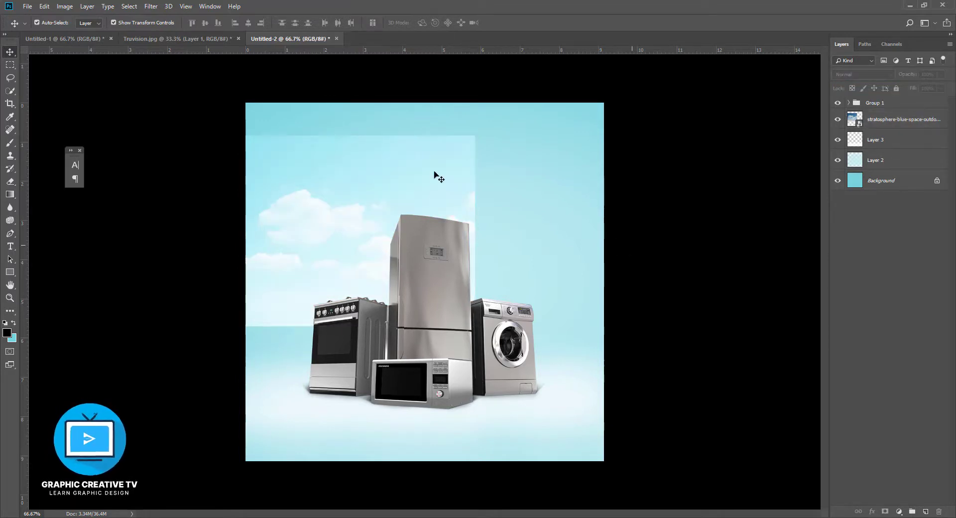
Set the stratosphere cloud layer's blend mode to Soft Light and deselect the layer.
{"action": "left_click", "coordinate": [433, 175]}
{"action": "left_click", "coordinate": [858, 74]}
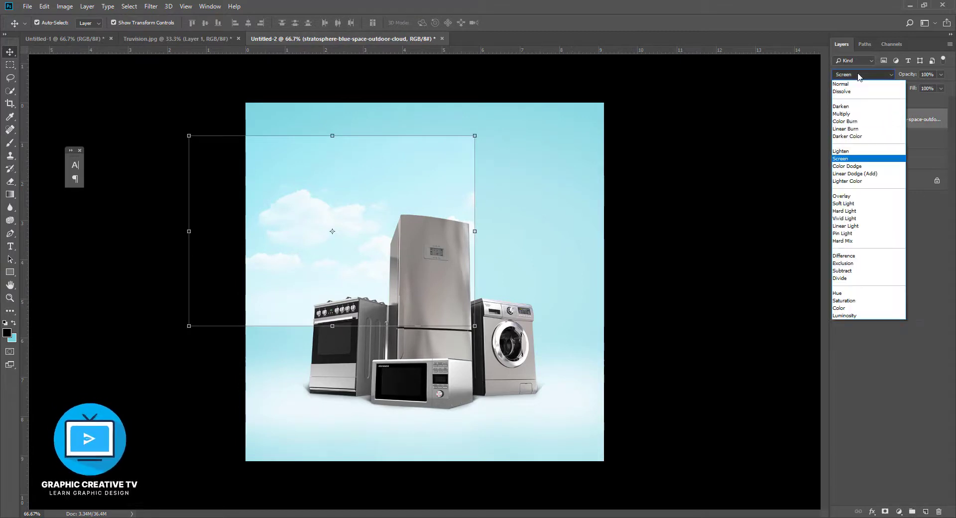
{"action": "left_click", "coordinate": [857, 73]}
{"action": "key", "text": "Down"}
{"action": "key", "text": "Down"}
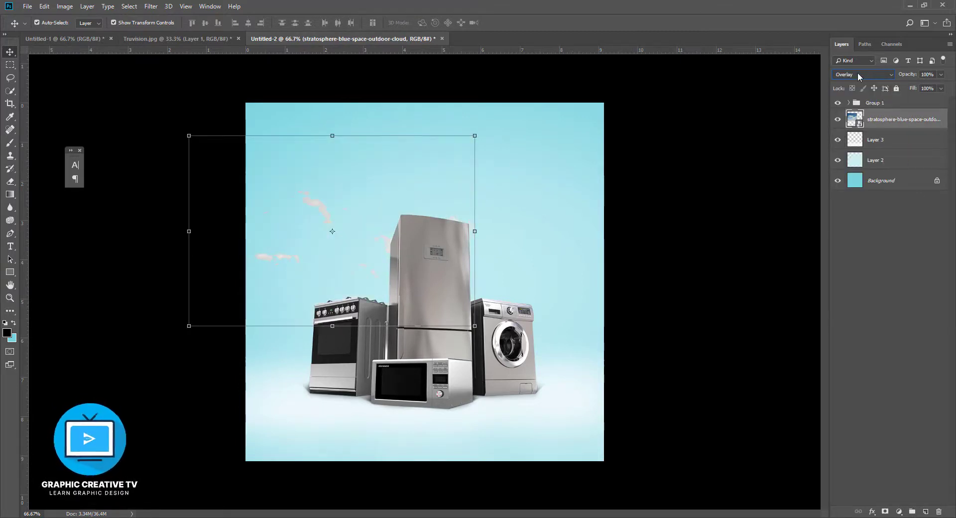
{"action": "key", "text": "Down"}
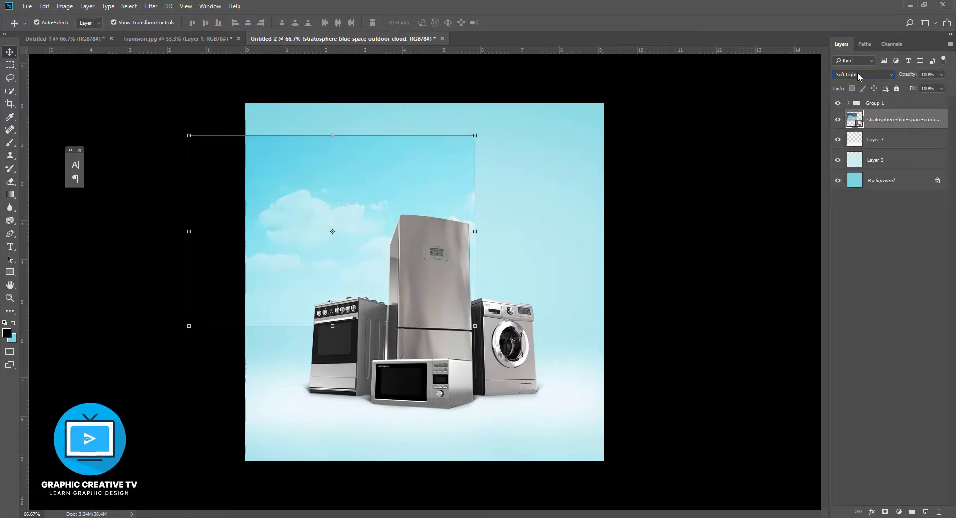
{"action": "left_click", "coordinate": [541, 234]}
Add a layer mask to the cloud layer and paint out its lower and upper edges with a black 200 px brush.
{"action": "left_click", "coordinate": [443, 168]}
{"action": "left_click", "coordinate": [884, 512]}
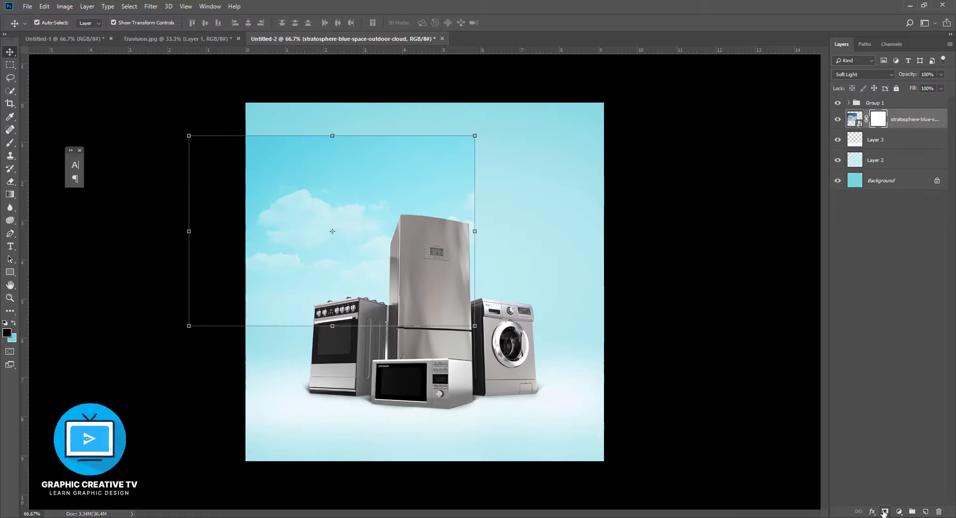
{"action": "left_click", "coordinate": [10, 142]}
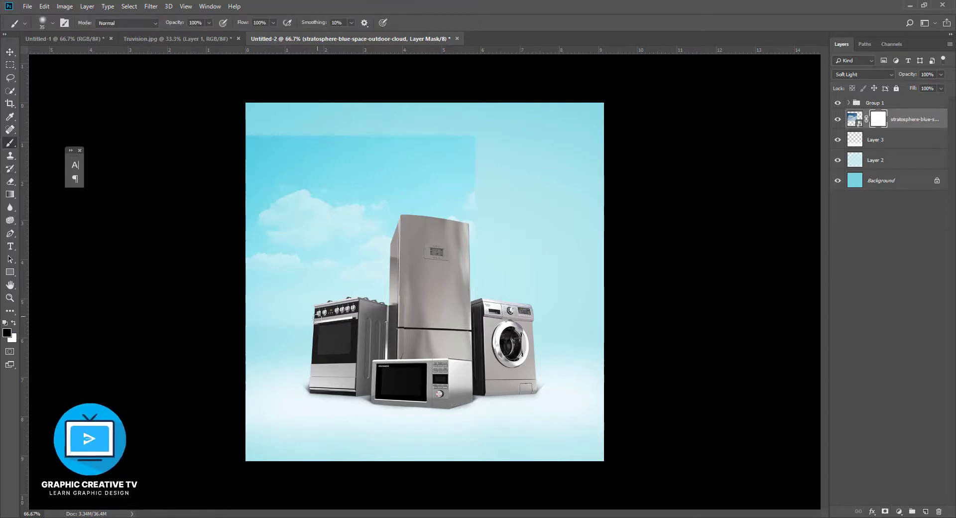
{"action": "key", "text": "bracketright"}
{"action": "key", "text": "bracketright"}
{"action": "key", "text": "bracketright"}
{"action": "key", "text": "bracketright"}
{"action": "key", "text": "bracketright"}
{"action": "key", "text": "bracketright"}
{"action": "key", "text": "bracketright"}
{"action": "left_click_drag", "start_coordinate": [252, 330], "coordinate": [288, 330]}
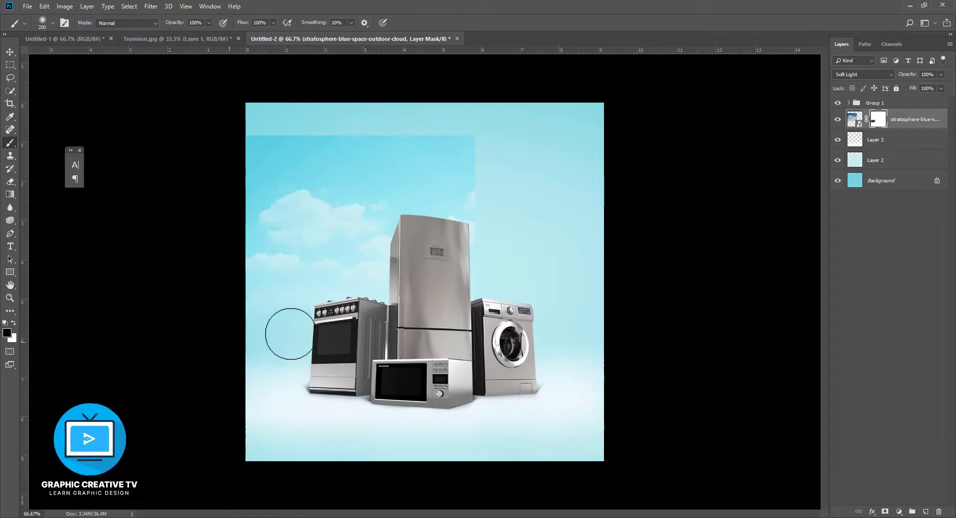
{"action": "left_click_drag", "start_coordinate": [498, 144], "coordinate": [239, 132]}
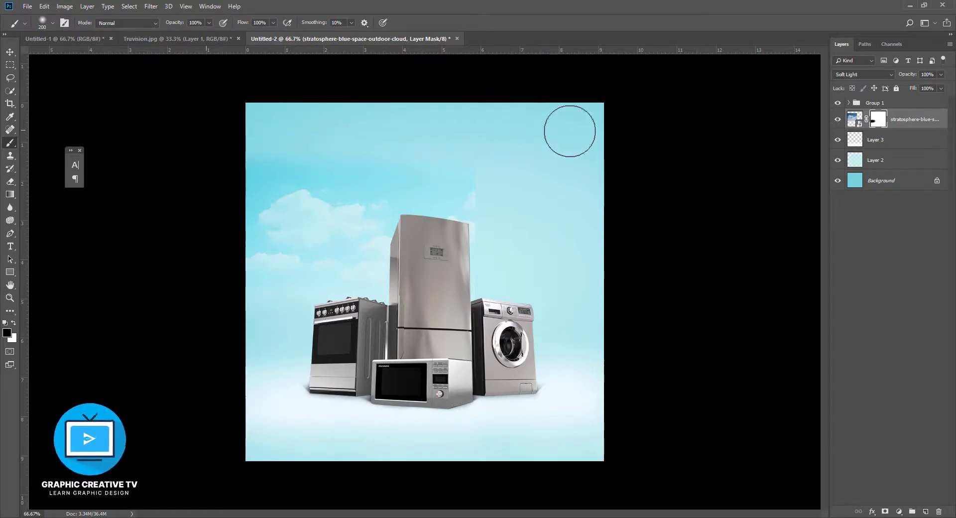
Fade the remaining cloud image edges above the refrigerator on the mask with the brush at 29% opacity.
{"action": "left_click", "coordinate": [209, 22]}
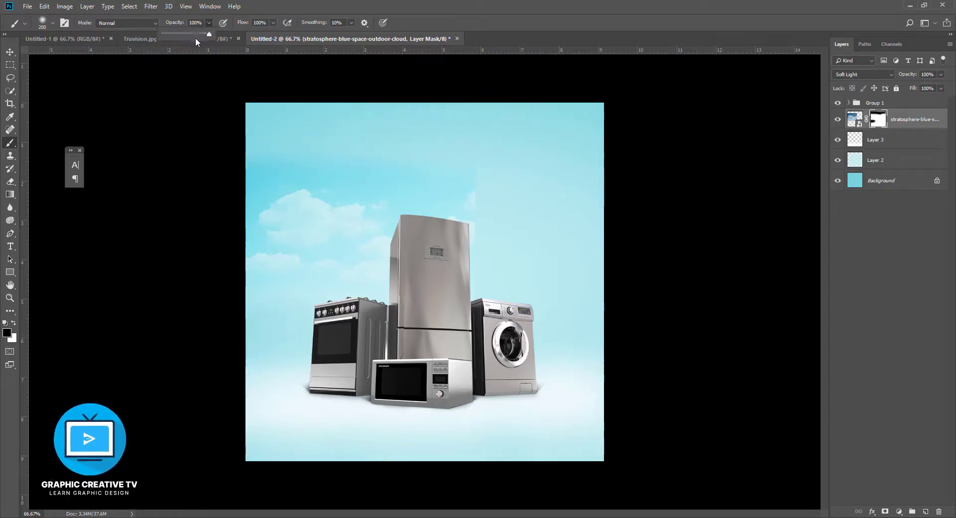
{"action": "left_click_drag", "start_coordinate": [195, 38], "coordinate": [177, 35]}
{"action": "mouse_move", "coordinate": [479, 165]}
{"action": "left_mouse_down"}
{"action": "mouse_move", "coordinate": [219, 167]}
{"action": "mouse_move", "coordinate": [376, 152]}
{"action": "mouse_move", "coordinate": [473, 221]}
{"action": "mouse_move", "coordinate": [485, 204]}
{"action": "mouse_move", "coordinate": [480, 182]}
{"action": "mouse_move", "coordinate": [483, 214]}
{"action": "mouse_move", "coordinate": [478, 161]}
{"action": "mouse_move", "coordinate": [393, 200]}
{"action": "mouse_move", "coordinate": [290, 207]}
{"action": "mouse_move", "coordinate": [434, 182]}
{"action": "mouse_move", "coordinate": [347, 180]}
{"action": "left_mouse_up"}
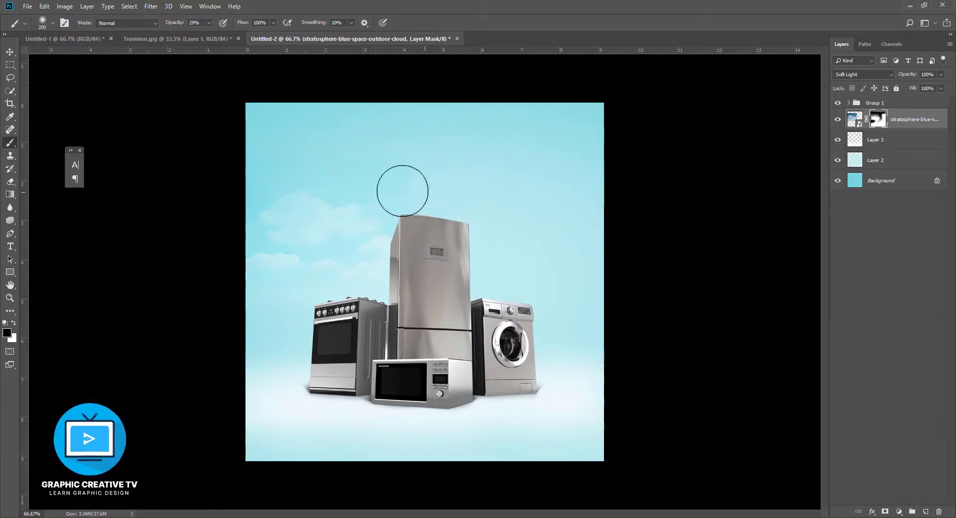
Duplicate the masked cloud layer and place the copy over the canvas's upper-right area.
{"action": "left_click", "coordinate": [9, 53]}
{"action": "left_click", "coordinate": [98, 109]}
{"action": "left_click", "coordinate": [311, 220]}
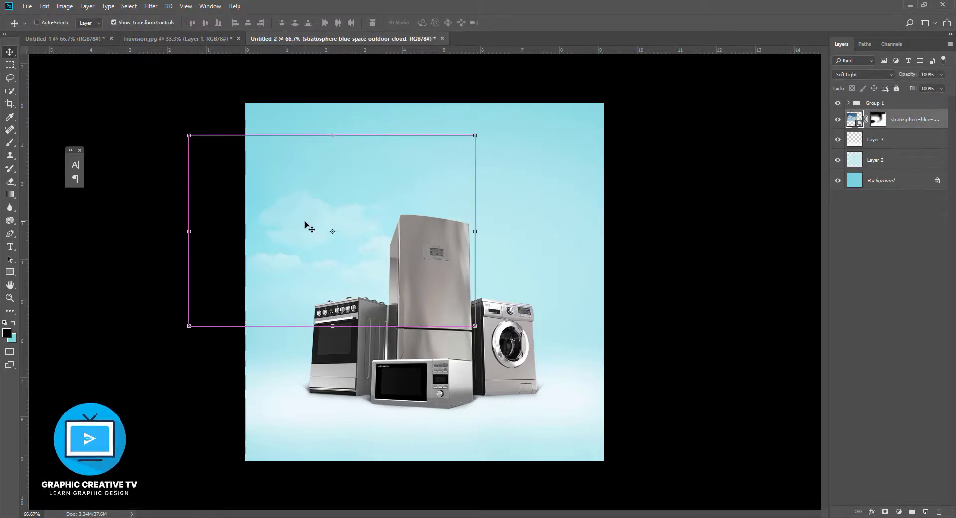
{"action": "left_click_drag", "start_coordinate": [307, 228], "coordinate": [539, 172]}
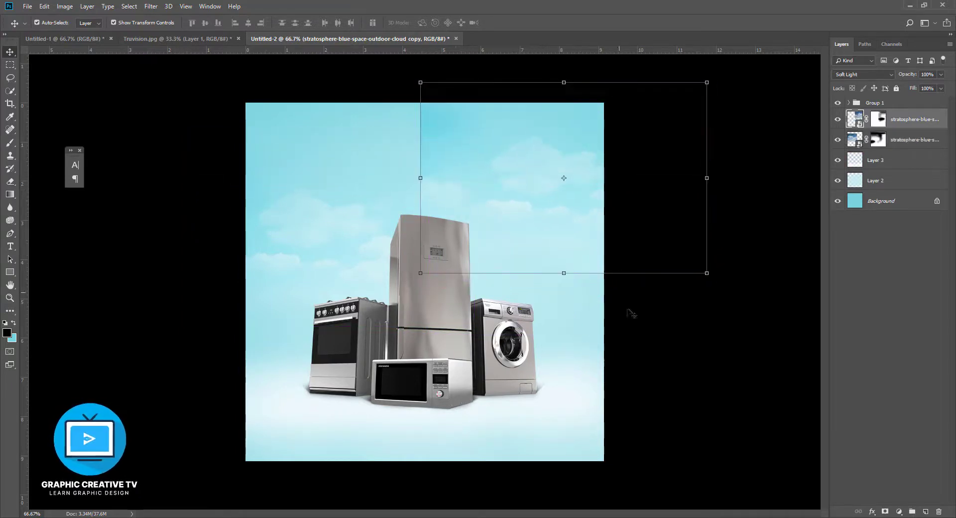
{"action": "left_click", "coordinate": [670, 359]}
Paint on the cloud copy's mask with the 29% black brush to blend its left edge into the sky, then deselect.
{"action": "left_click", "coordinate": [534, 172]}
{"action": "left_click", "coordinate": [10, 142]}
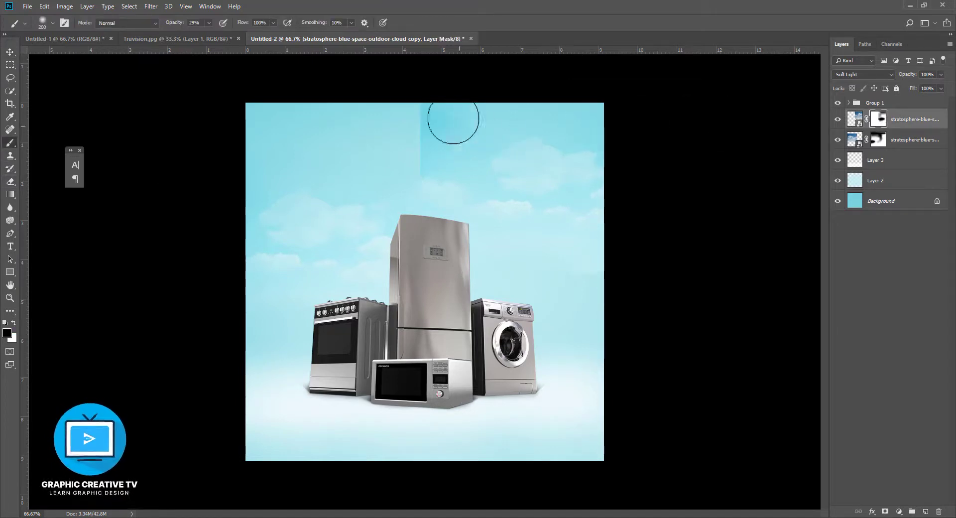
{"action": "left_click_drag", "start_coordinate": [429, 165], "coordinate": [425, 150]}
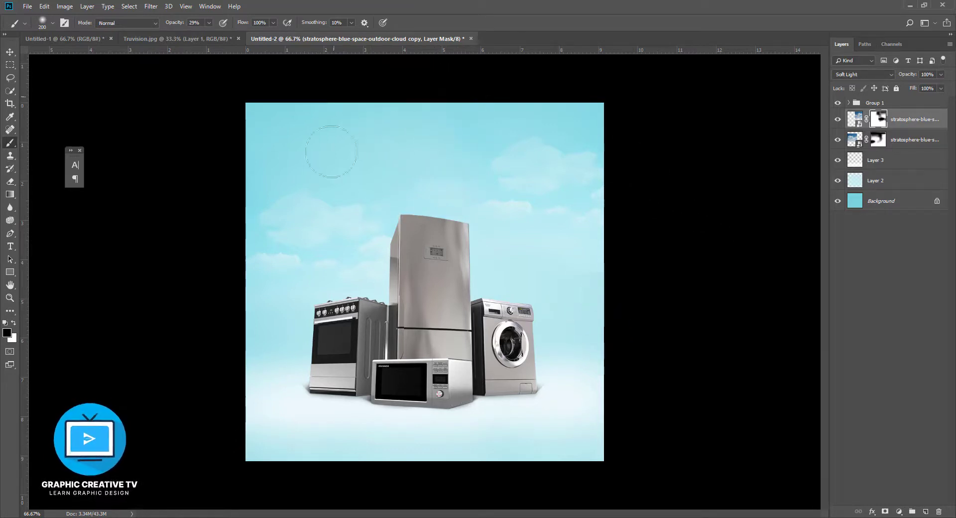
{"action": "left_click", "coordinate": [9, 52]}
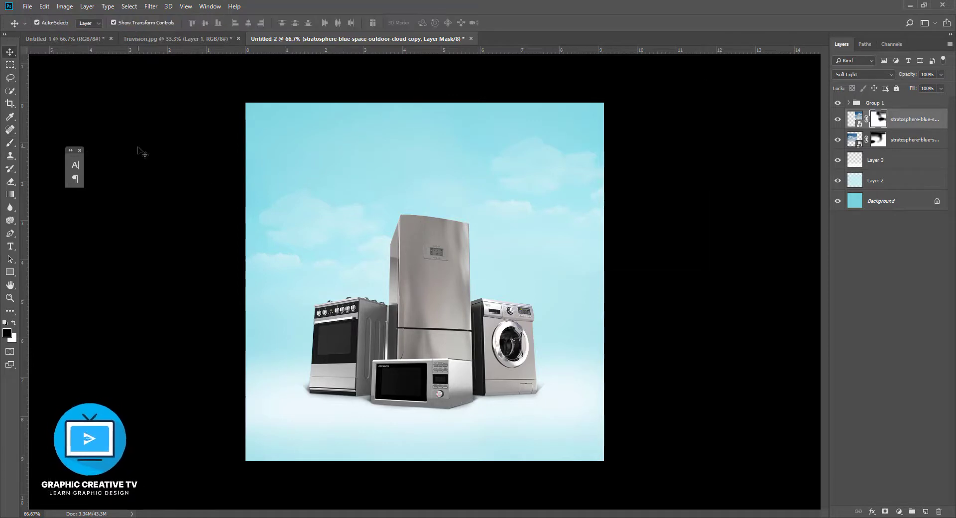
{"action": "left_click", "coordinate": [139, 149]}
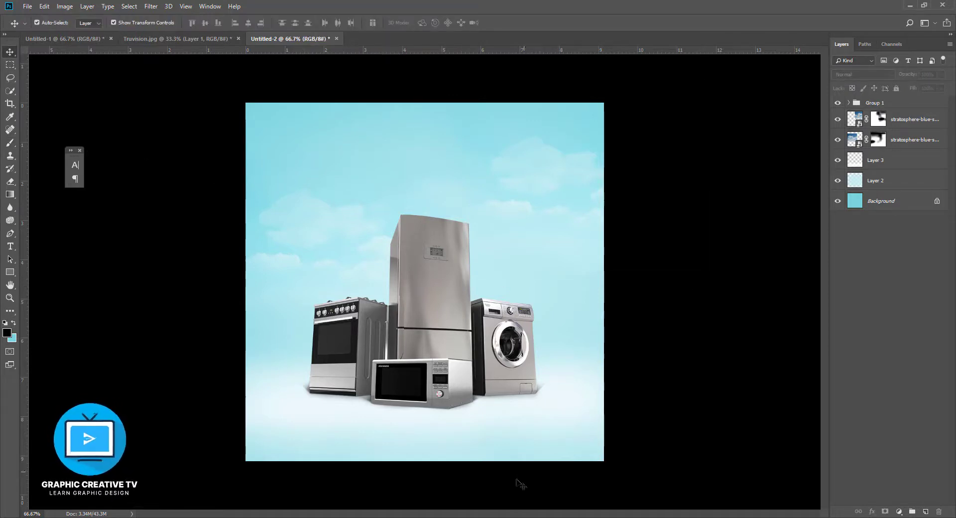
{"action": "left_click", "coordinate": [501, 517]}
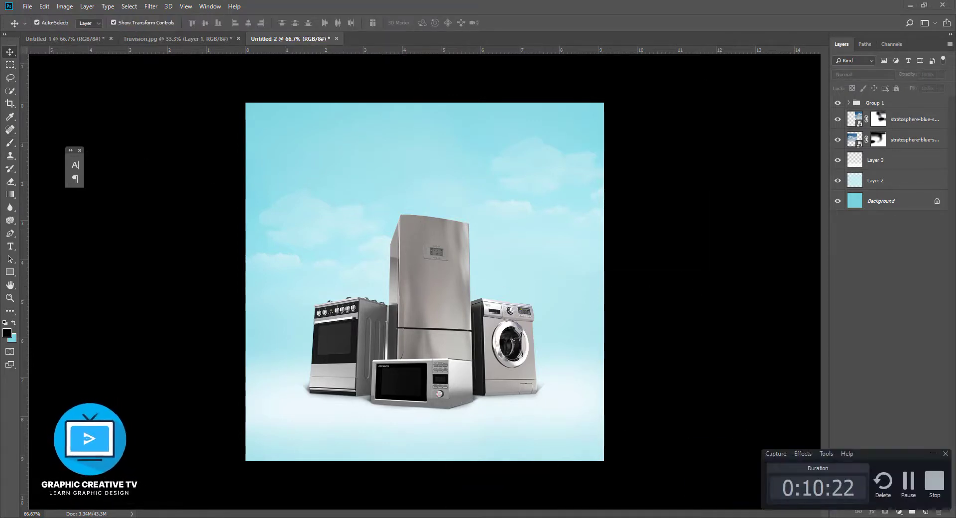
{"action": "left_click", "coordinate": [906, 487]}
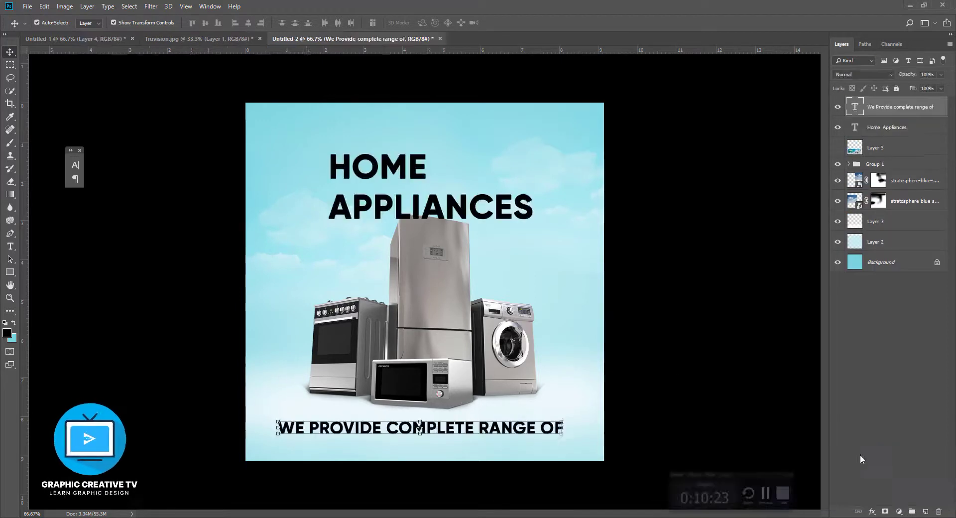
Recolor the word APPLIANCES in the Home Appliances text to a dark orange-brown with a hue of 30°.
{"action": "left_click", "coordinate": [411, 219]}
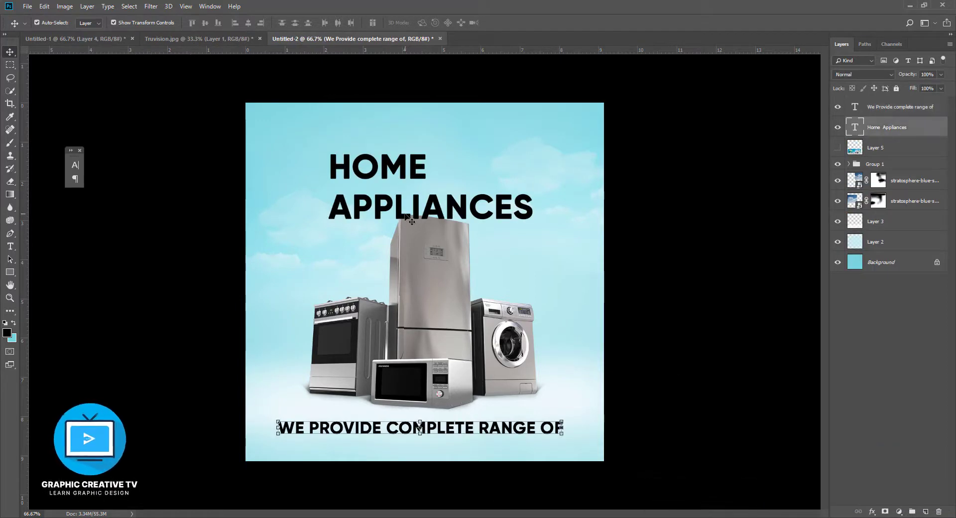
{"action": "left_click", "coordinate": [10, 246]}
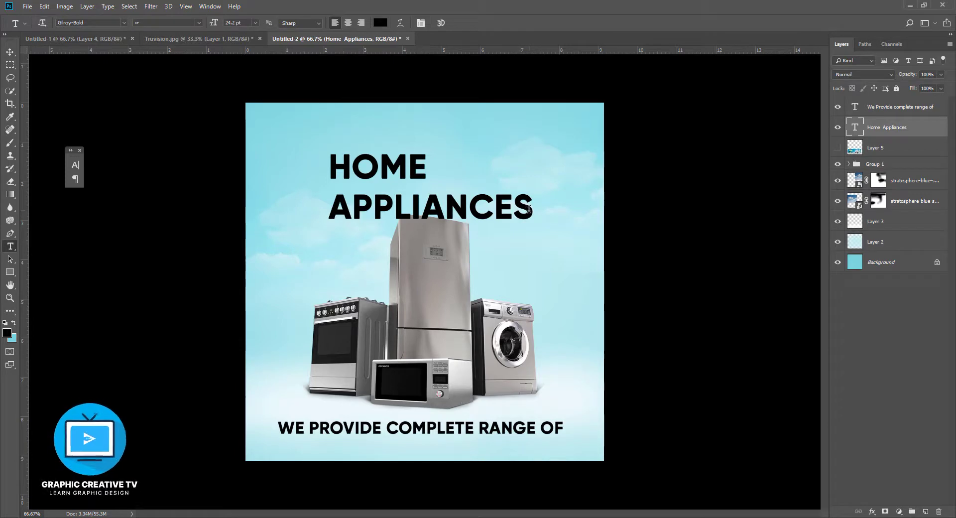
{"action": "left_click_drag", "start_coordinate": [530, 210], "coordinate": [329, 190]}
{"action": "left_click", "coordinate": [380, 22]}
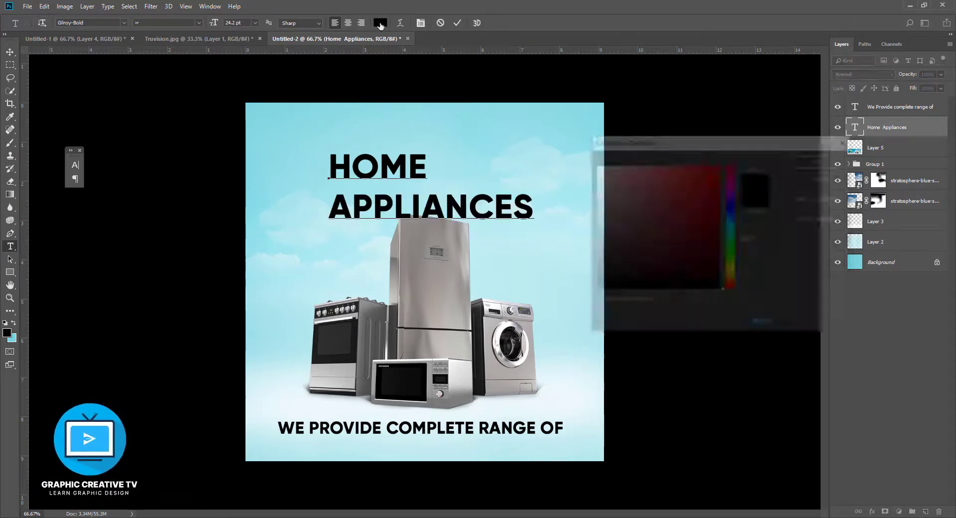
{"action": "left_click", "coordinate": [732, 271]}
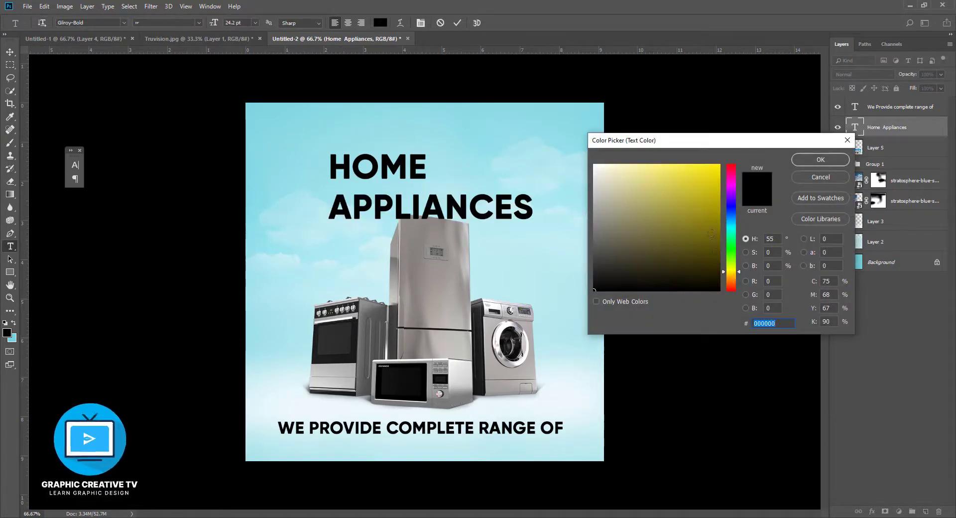
{"action": "mouse_move", "coordinate": [712, 219]}
{"action": "left_mouse_down"}
{"action": "mouse_move", "coordinate": [708, 181]}
{"action": "mouse_move", "coordinate": [717, 178]}
{"action": "left_mouse_up"}
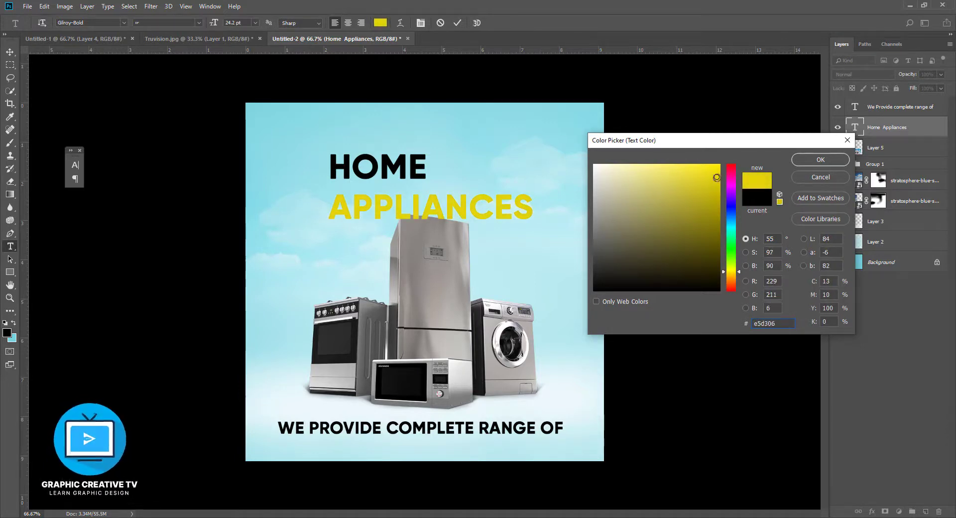
{"action": "left_click", "coordinate": [718, 281]}
{"action": "left_click", "coordinate": [730, 281]}
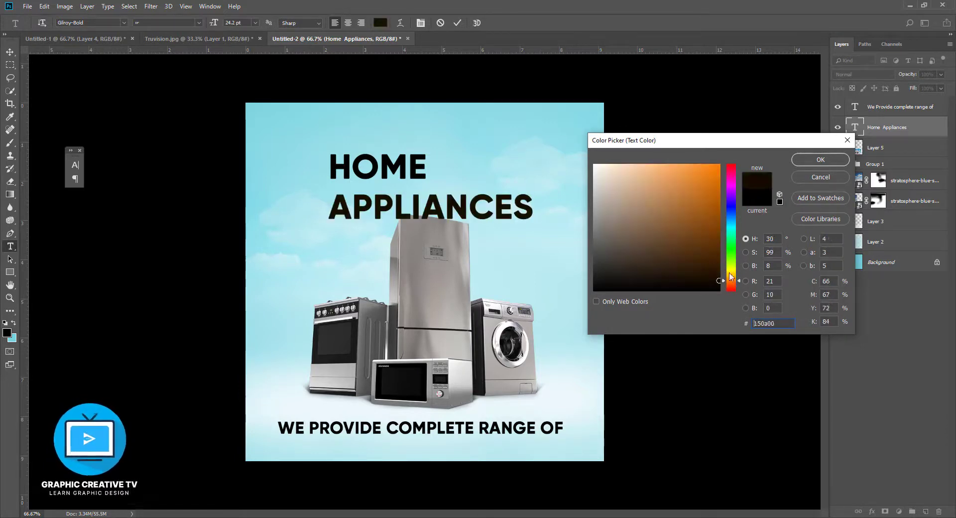
{"action": "left_click", "coordinate": [717, 240]}
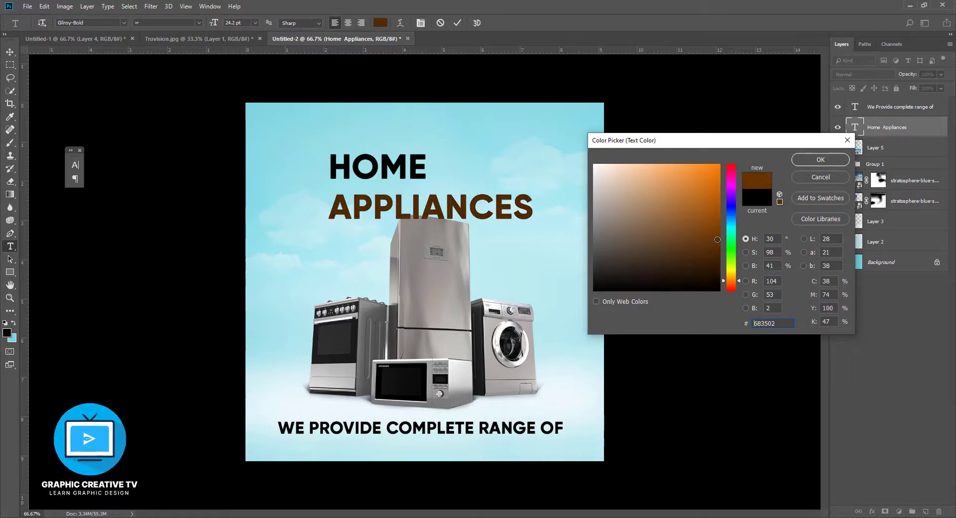
{"action": "left_click_drag", "start_coordinate": [717, 240], "coordinate": [717, 239]}
{"action": "left_click", "coordinate": [810, 158]}
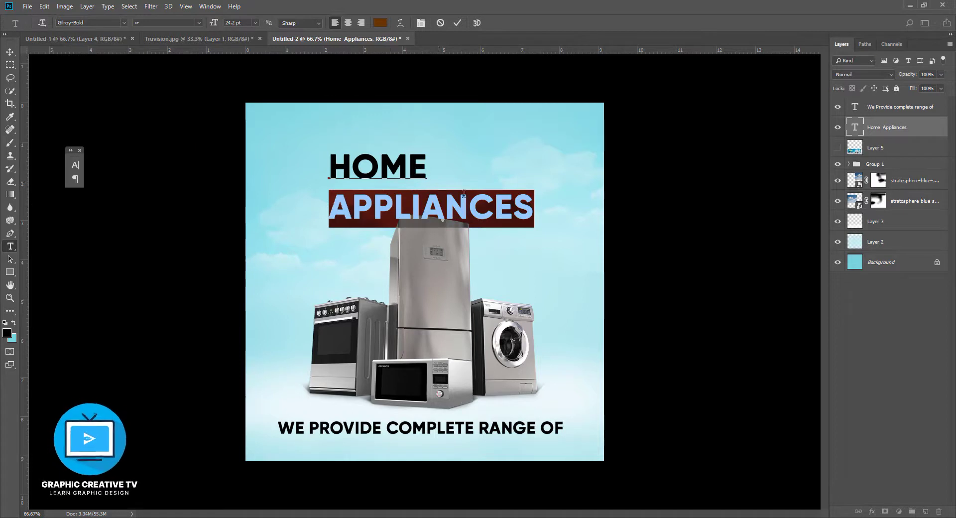
Set the font size of the word APPLIANCES to 13 pt.
{"action": "left_click", "coordinate": [212, 23]}
{"action": "key", "text": "shift+Down"}
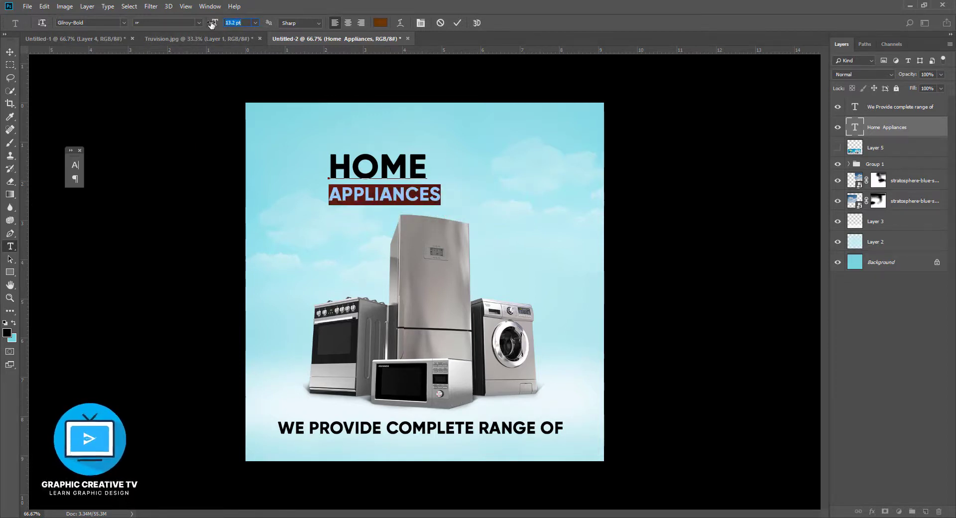
{"action": "type", "text": "13"}
{"action": "key", "text": "Return"}
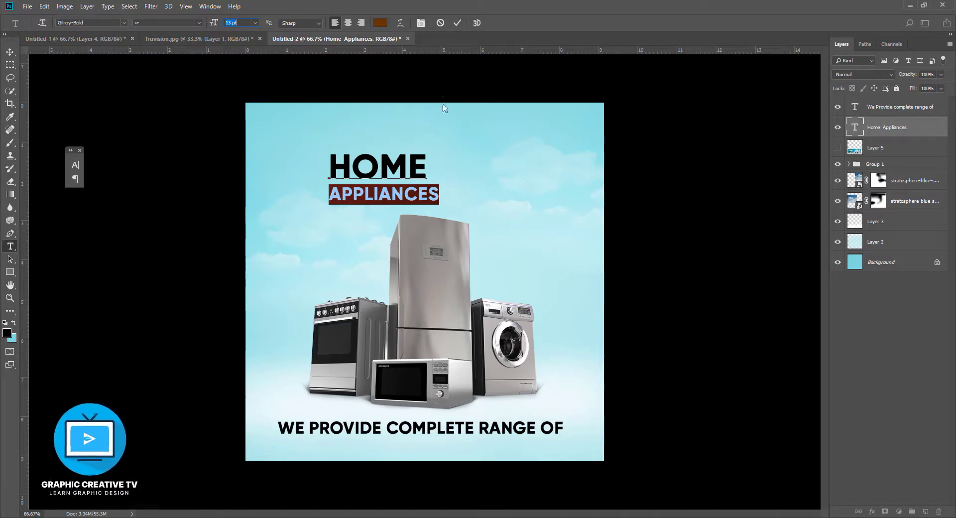
Set the font size of the word HOME in the headline to 9 pt.
{"action": "left_click_drag", "start_coordinate": [421, 160], "coordinate": [322, 162]}
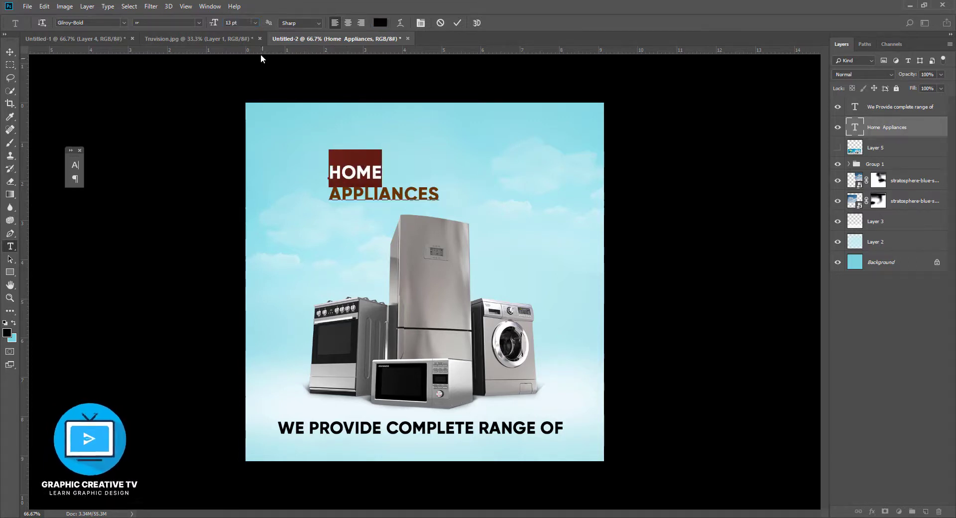
{"action": "left_click", "coordinate": [241, 23]}
{"action": "key", "text": "Down"}
{"action": "key", "text": "Down"}
{"action": "key", "text": "Down"}
{"action": "key", "text": "Down"}
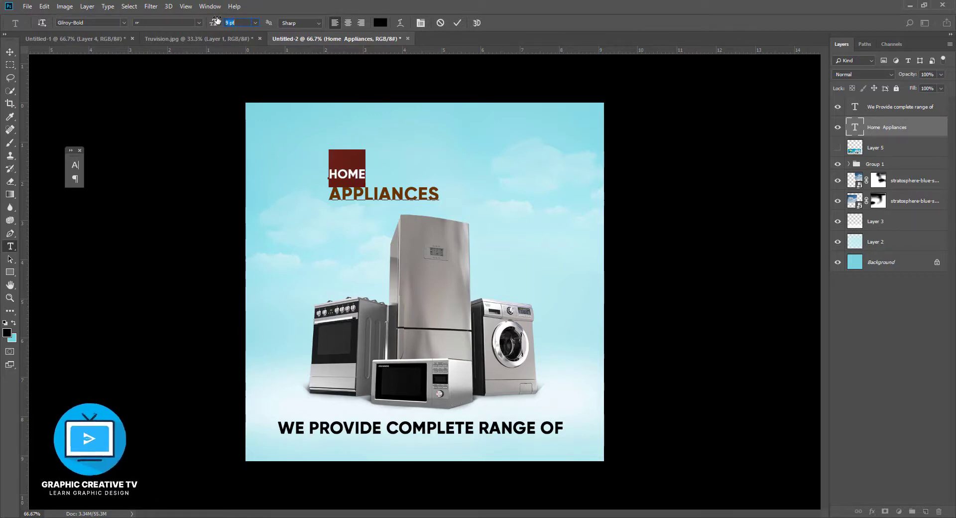
{"action": "left_click", "coordinate": [10, 51]}
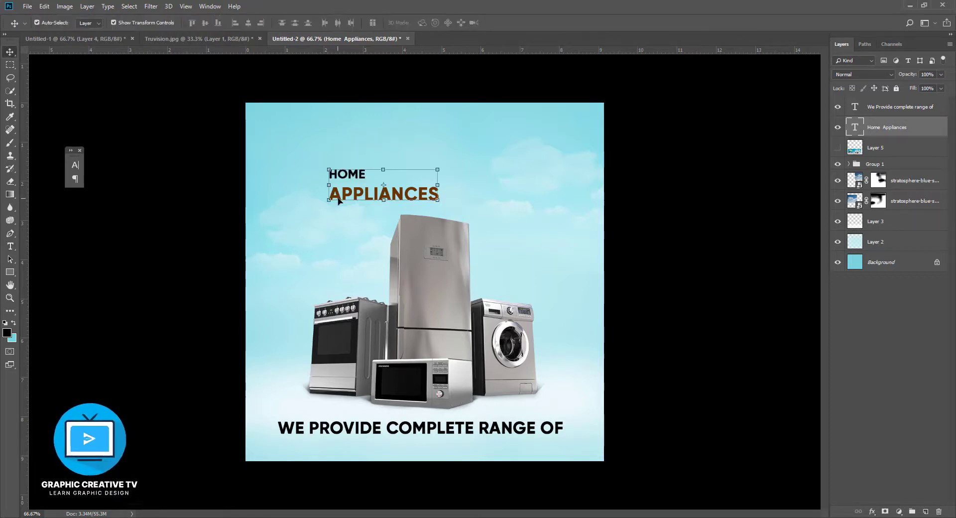
Move the Home Appliances headline up and to the right, and center-align its two lines.
{"action": "left_click_drag", "start_coordinate": [351, 193], "coordinate": [498, 188]}
{"action": "left_click", "coordinate": [10, 246]}
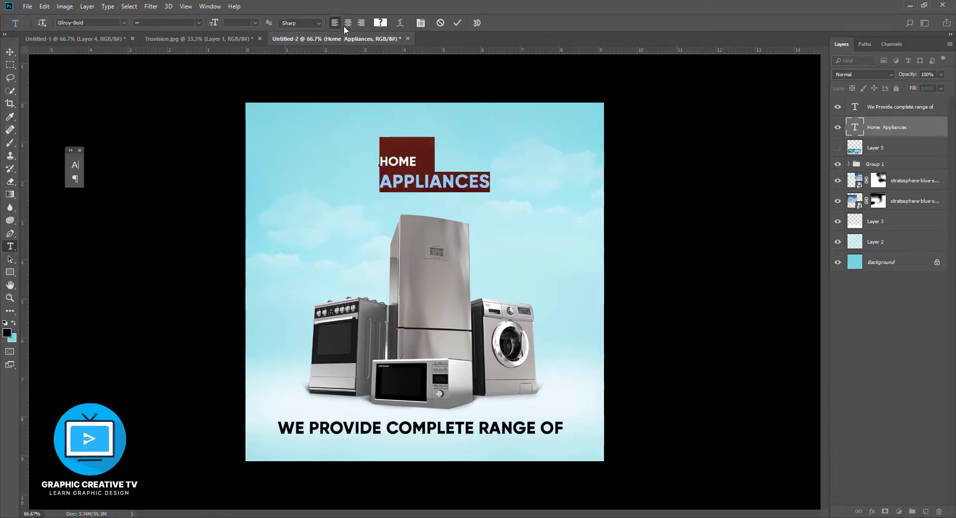
{"action": "key", "text": "ctrl+shift+c"}
{"action": "left_click", "coordinate": [382, 173]}
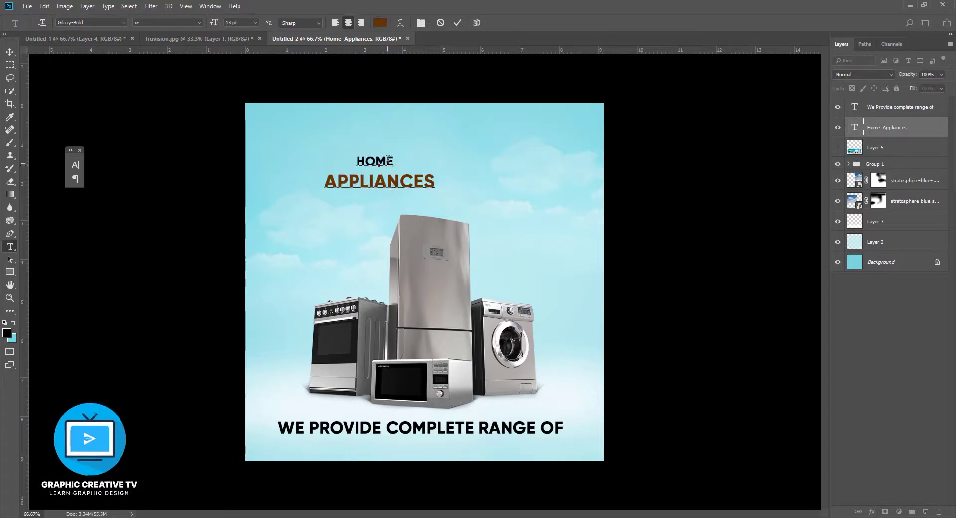
Set the leading of the word APPLIANCES to 12 pt to tighten the gap below HOME.
{"action": "left_click_drag", "start_coordinate": [436, 182], "coordinate": [312, 178]}
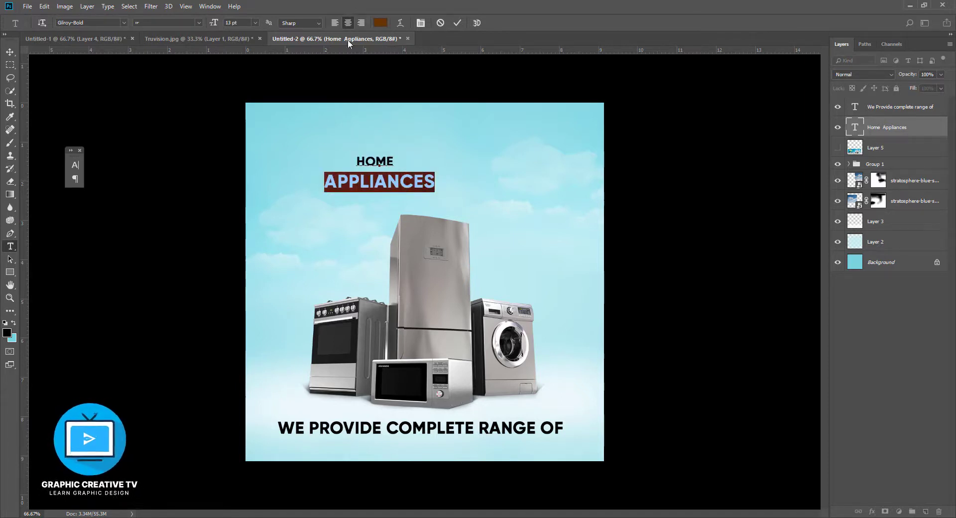
{"action": "left_click", "coordinate": [420, 23]}
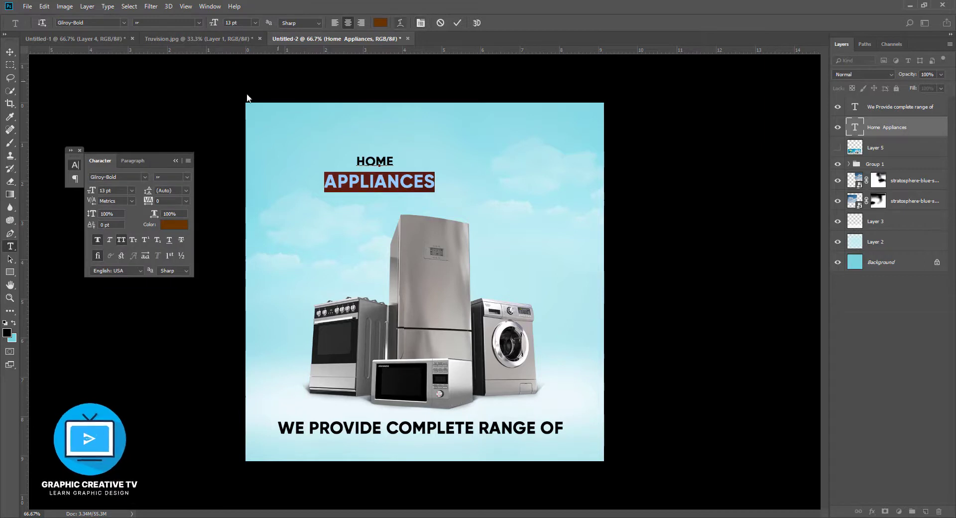
{"action": "left_click", "coordinate": [124, 191]}
{"action": "left_click", "coordinate": [187, 192]}
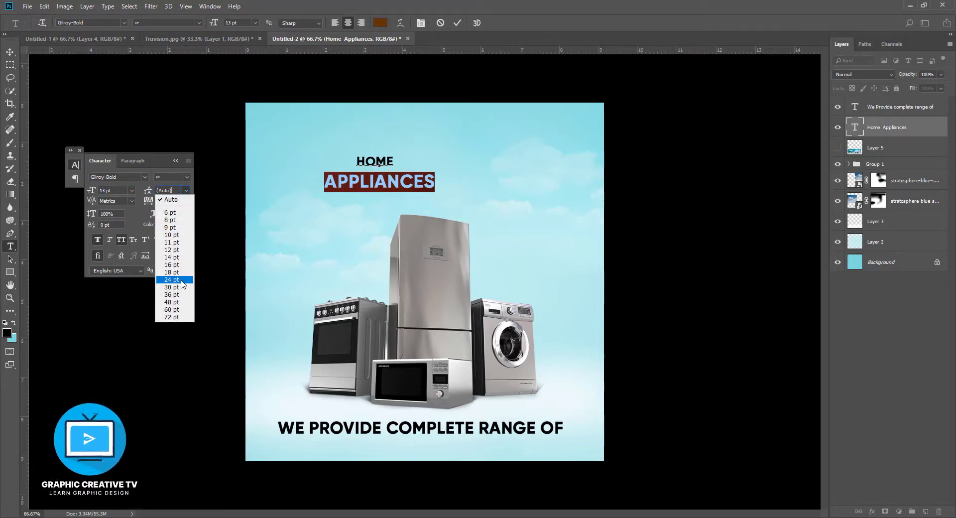
{"action": "left_click", "coordinate": [169, 227]}
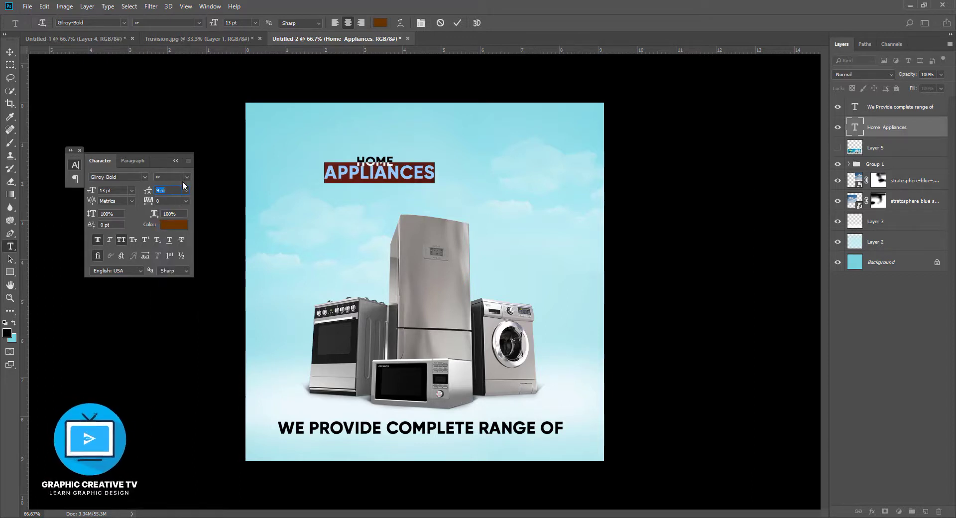
{"action": "key", "text": "Up"}
{"action": "key", "text": "Up"}
{"action": "key", "text": "Up"}
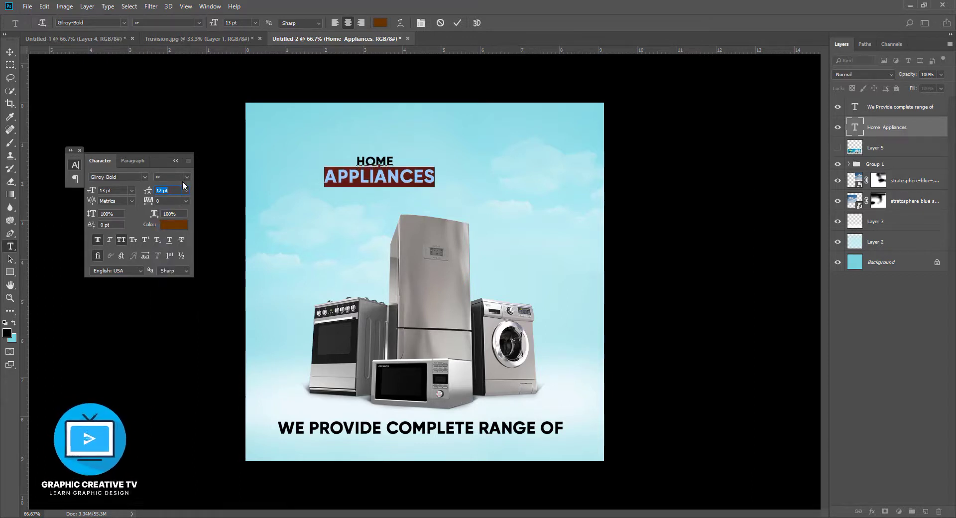
{"action": "left_click", "coordinate": [10, 52]}
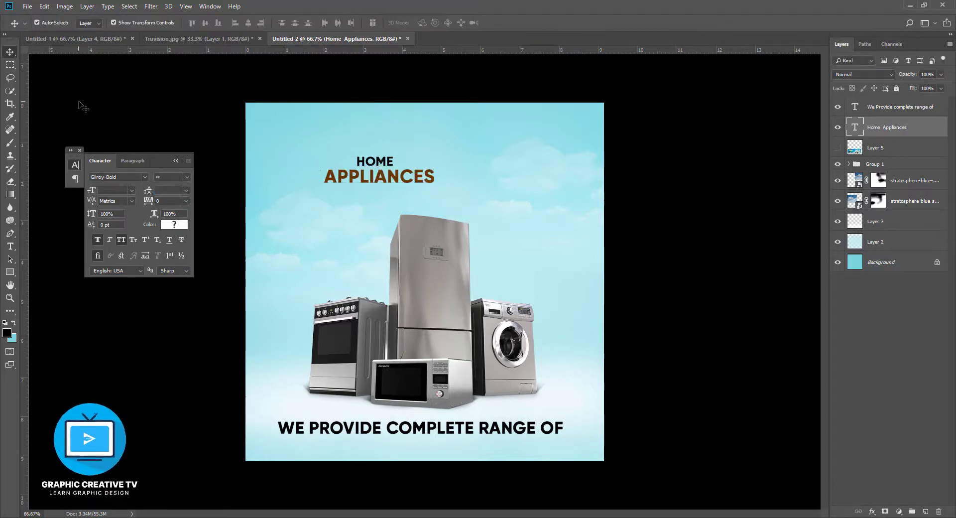
Center the headline above the refrigerator, enlarge it to about 131%, and fine-tune its vertical position.
{"action": "left_click", "coordinate": [390, 179]}
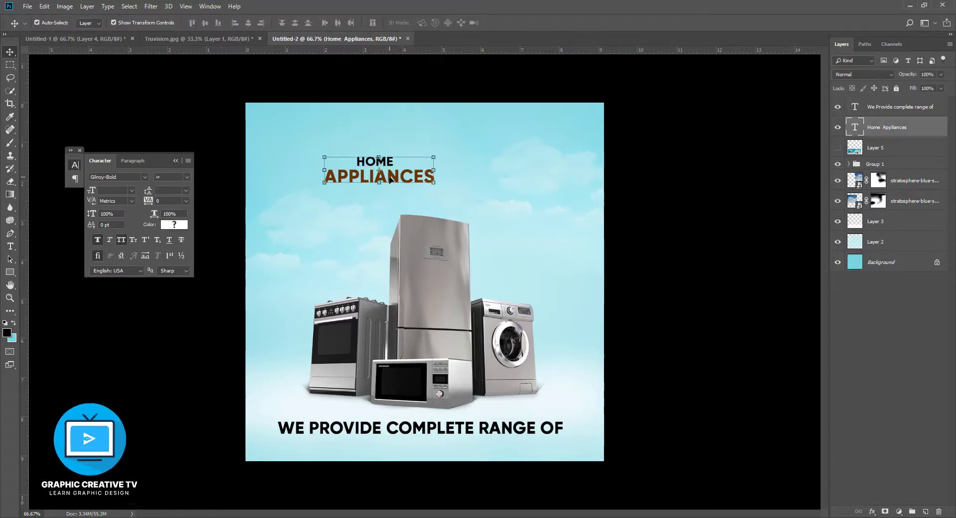
{"action": "left_click_drag", "start_coordinate": [390, 179], "coordinate": [436, 173]}
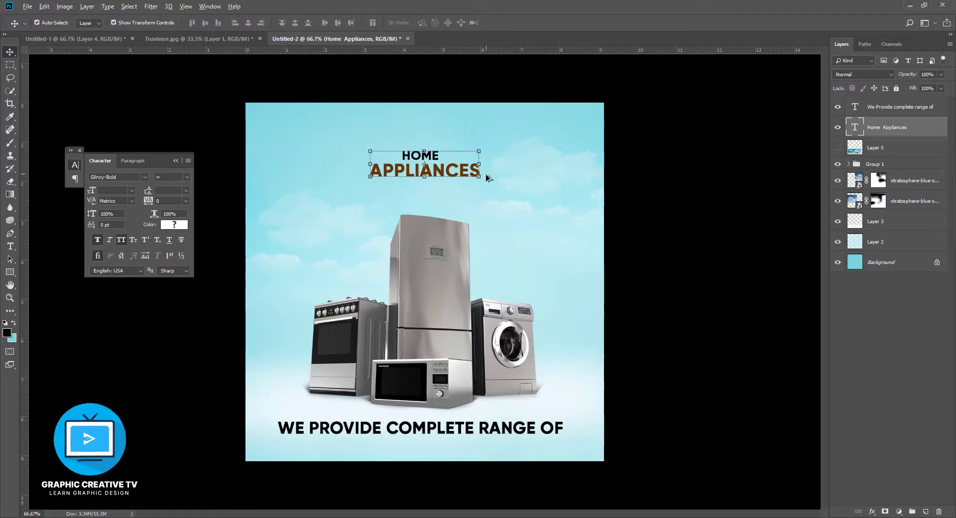
{"action": "left_click", "coordinate": [480, 178]}
{"action": "mouse_move", "coordinate": [481, 181]}
{"action": "left_mouse_down"}
{"action": "mouse_move", "coordinate": [501, 190]}
{"action": "mouse_move", "coordinate": [474, 177]}
{"action": "left_mouse_up"}
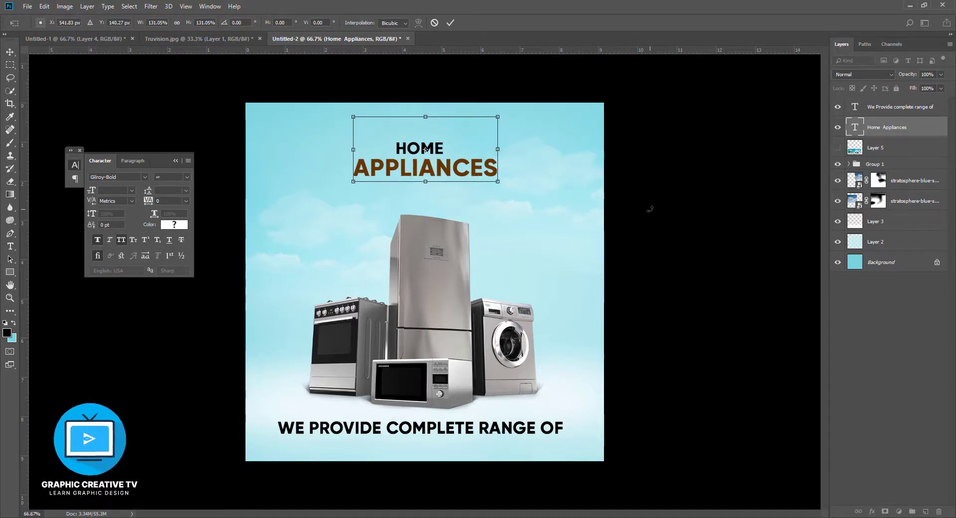
{"action": "key", "text": "Return"}
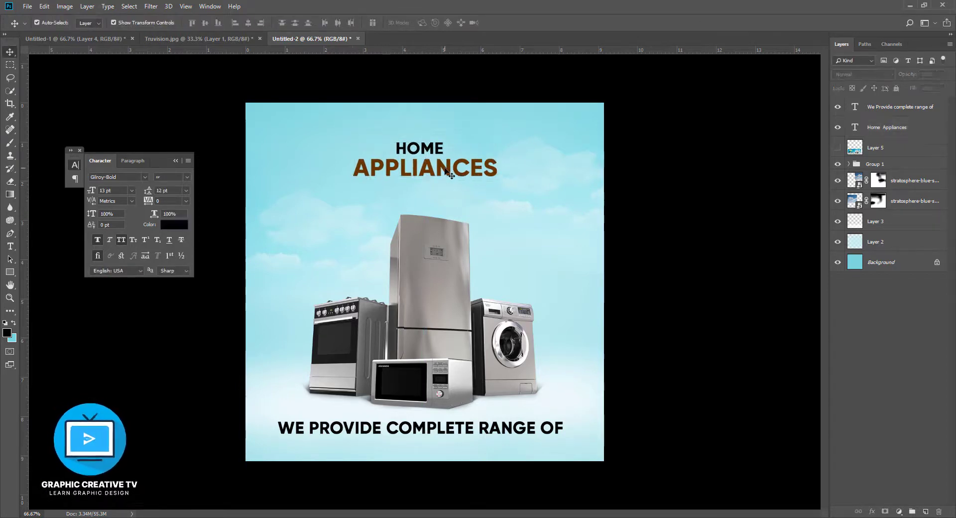
{"action": "key", "text": "ctrl+a"}
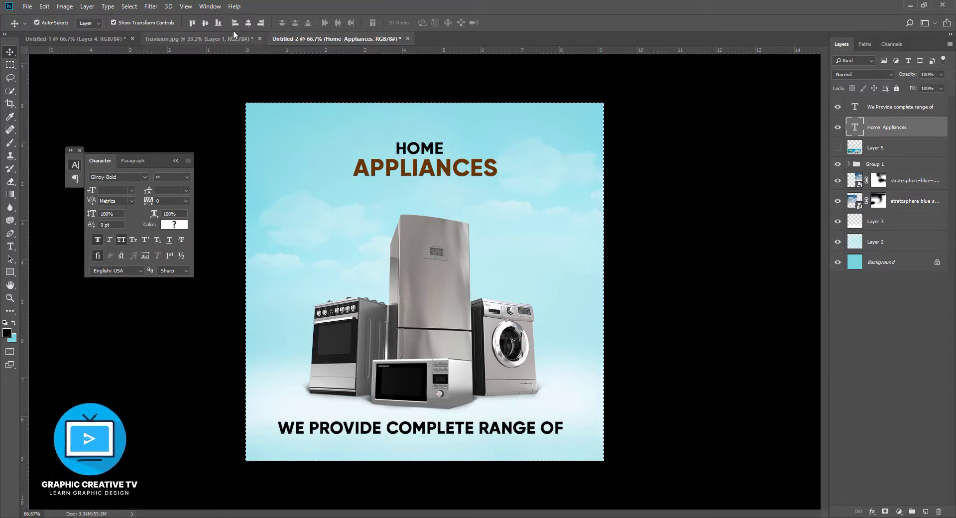
{"action": "key", "text": "ctrl+d"}
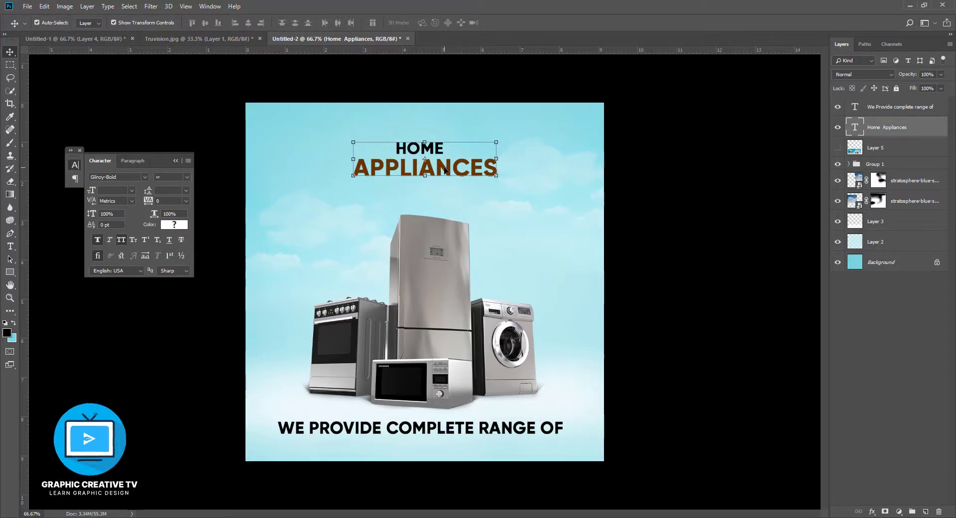
{"action": "left_click_drag", "start_coordinate": [445, 170], "coordinate": [445, 176]}
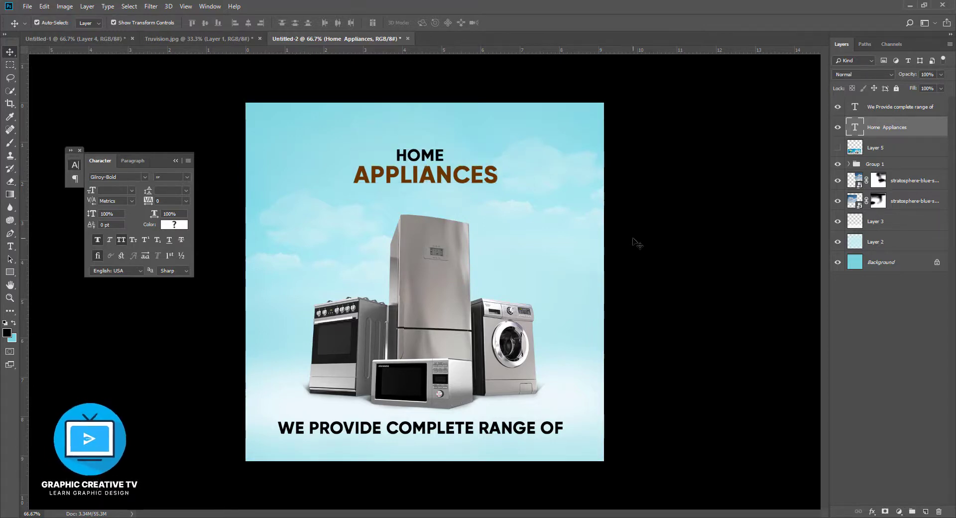
Change the "We Provide complete range of" line to Gilroy-Regular and turn off its All Caps and Faux Bold styles.
{"action": "left_click", "coordinate": [380, 438]}
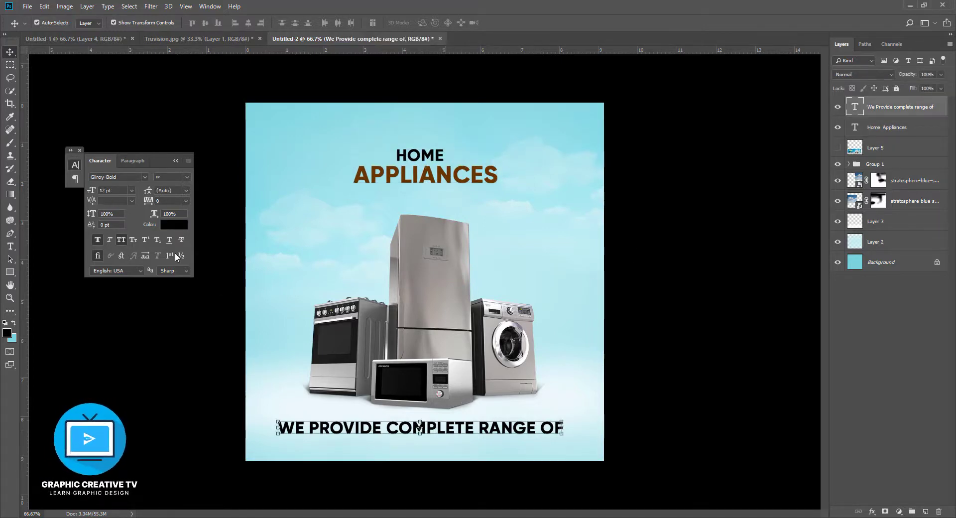
{"action": "left_click", "coordinate": [145, 177]}
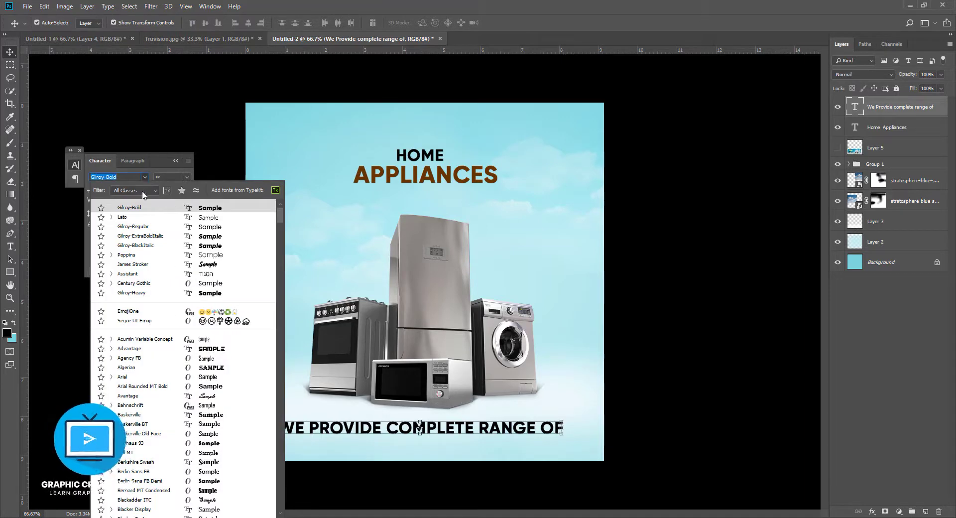
{"action": "left_click", "coordinate": [141, 227]}
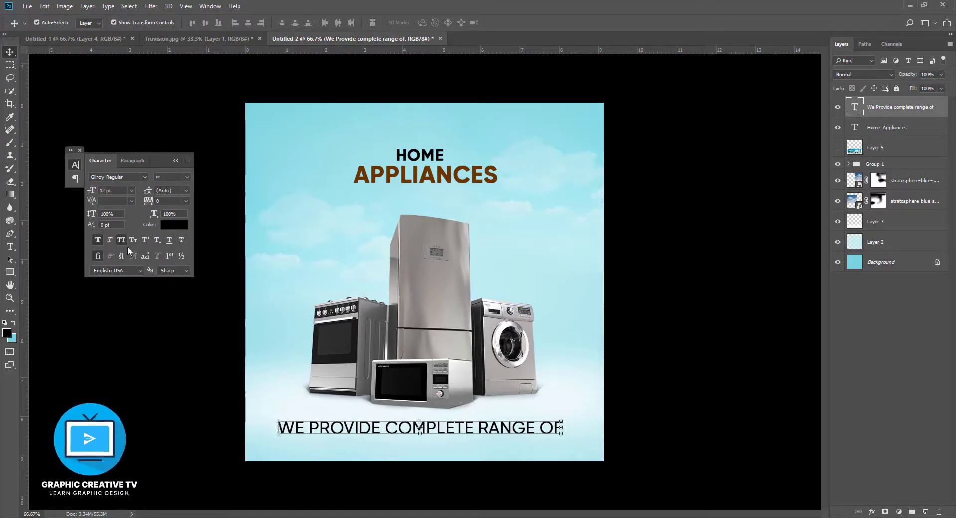
{"action": "left_click", "coordinate": [122, 239]}
{"action": "left_click", "coordinate": [94, 241]}
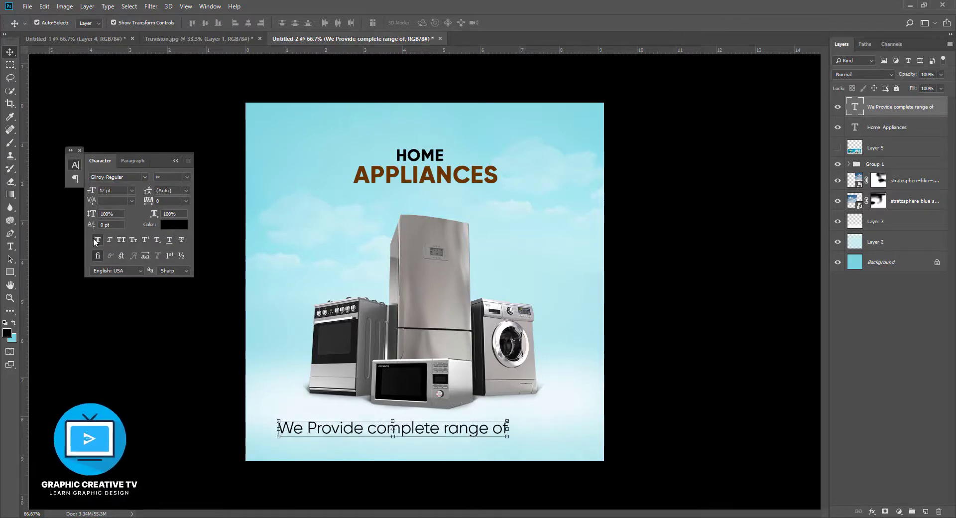
Scale the "We Provide complete range of" line down to about 7.39 pt and place it directly beneath APPLIANCES.
{"action": "left_click", "coordinate": [508, 438]}
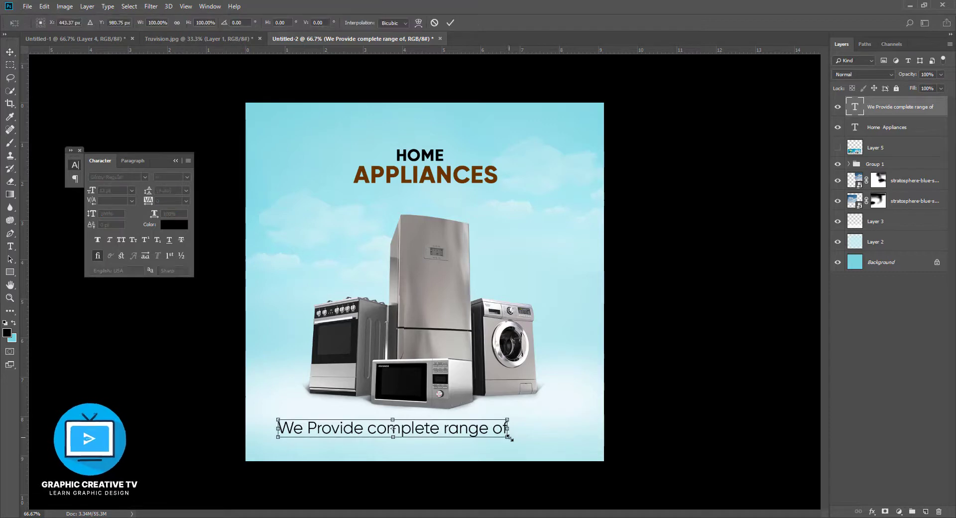
{"action": "left_click_drag", "start_coordinate": [510, 438], "coordinate": [467, 200]}
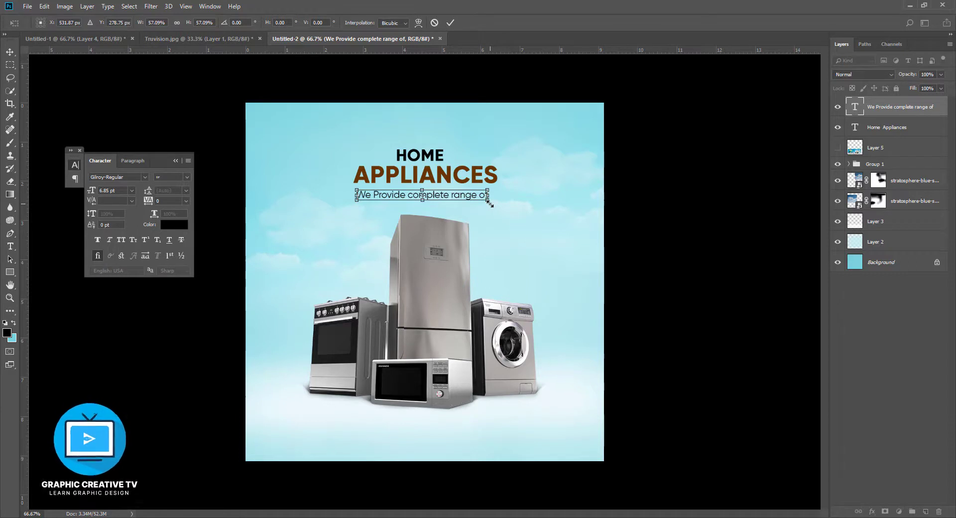
{"action": "left_click_drag", "start_coordinate": [489, 203], "coordinate": [495, 211]}
{"action": "key", "text": "Return"}
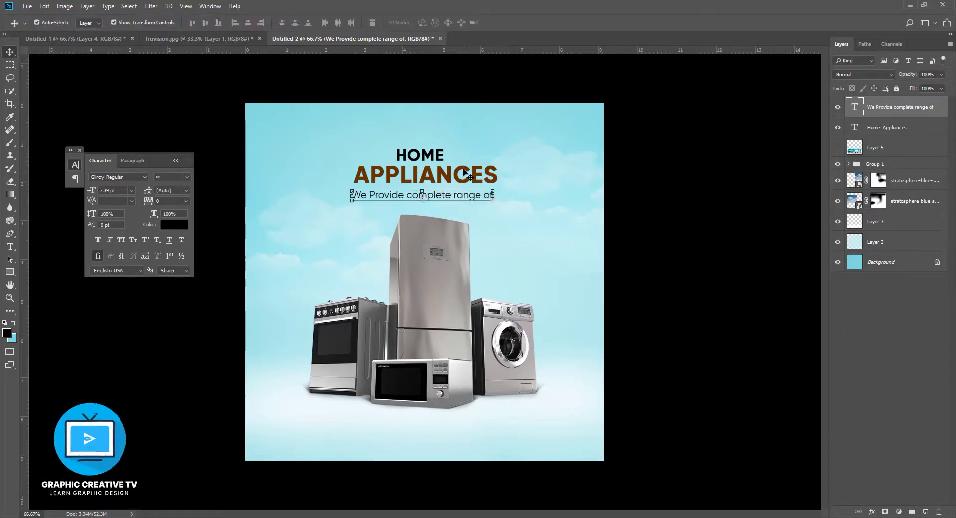
Scale both text layers together to about 111% and shift them slightly up above the refrigerator.
{"action": "left_click", "coordinate": [465, 173], "text": "shift"}
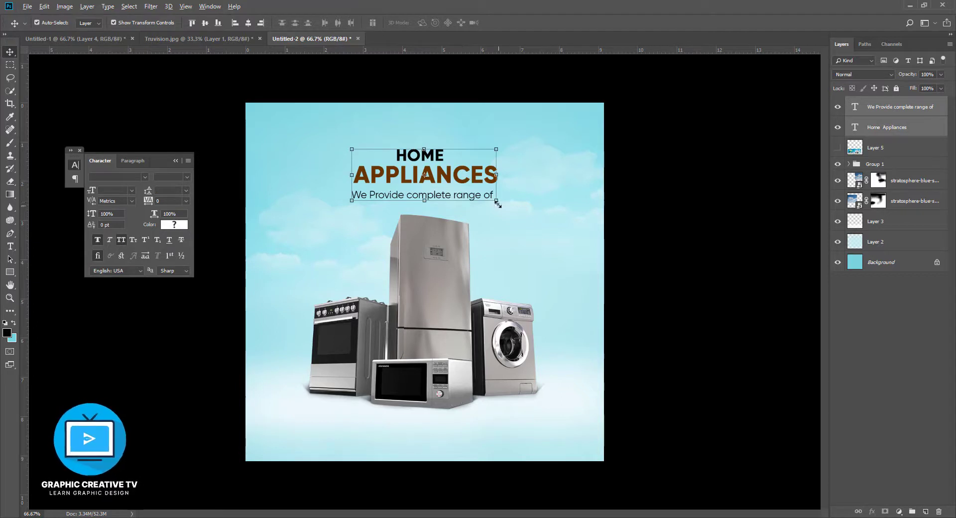
{"action": "left_click_drag", "start_coordinate": [497, 203], "coordinate": [466, 178]}
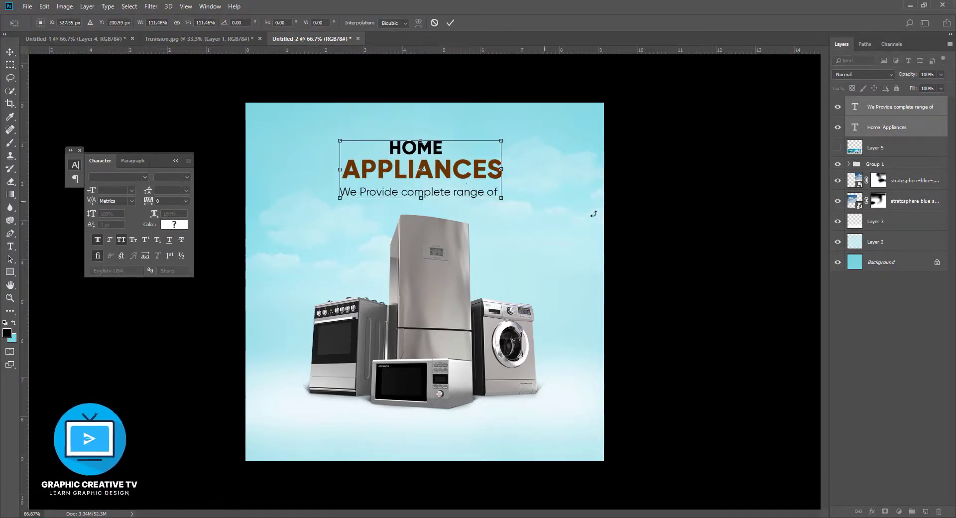
{"action": "key", "text": "Return"}
{"action": "left_click", "coordinate": [668, 239]}
Recolor the word APPLIANCES to a bright orange-red with a hue of 13°.
{"action": "left_click", "coordinate": [466, 177]}
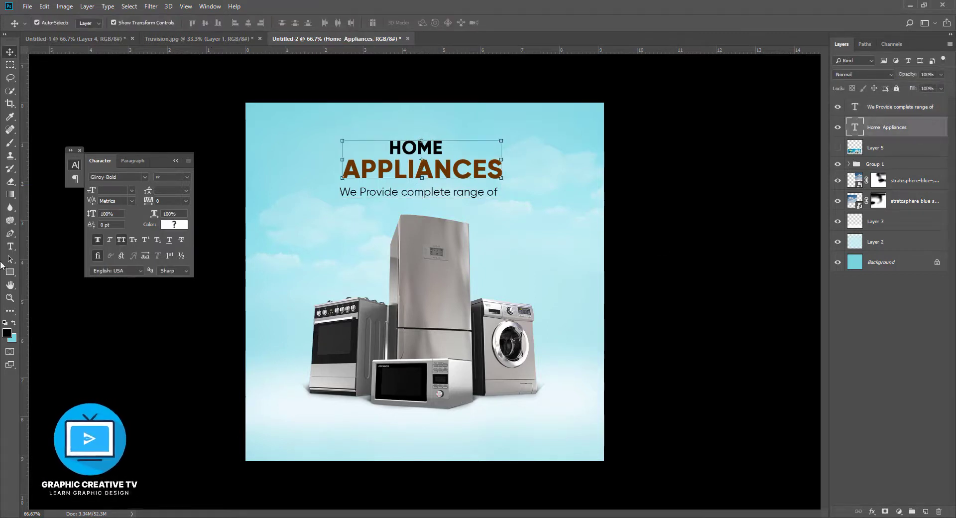
{"action": "left_click", "coordinate": [10, 246]}
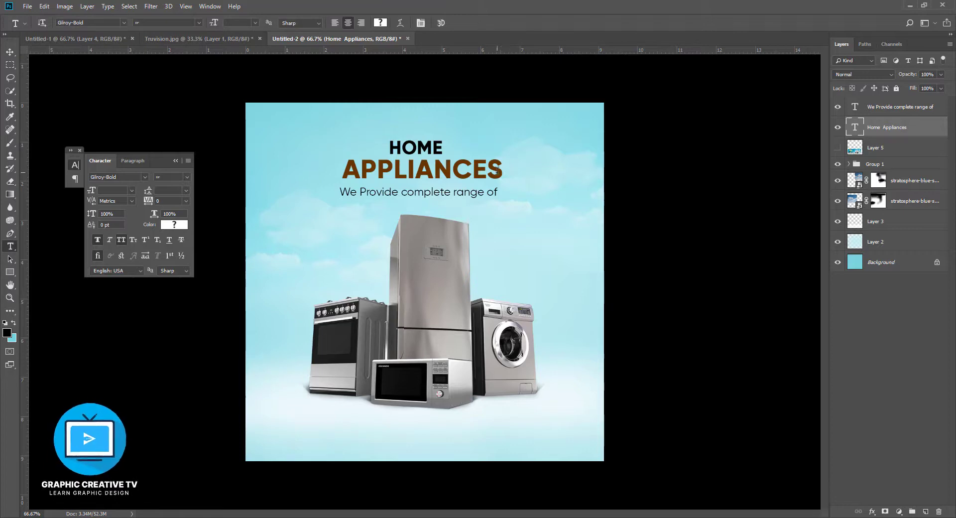
{"action": "left_click_drag", "start_coordinate": [500, 170], "coordinate": [341, 171]}
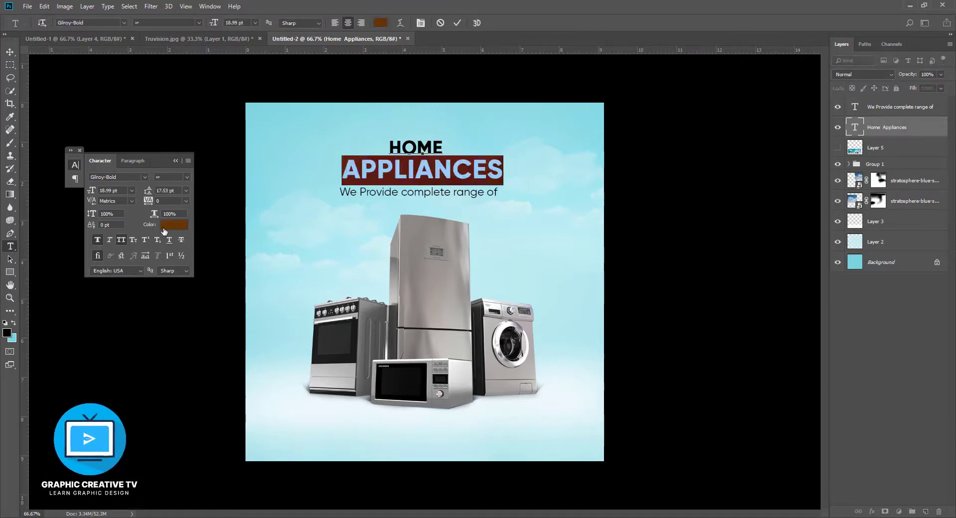
{"action": "left_click", "coordinate": [173, 225]}
{"action": "mouse_move", "coordinate": [730, 276]}
{"action": "left_mouse_down"}
{"action": "mouse_move", "coordinate": [731, 285]}
{"action": "mouse_move", "coordinate": [714, 256]}
{"action": "mouse_move", "coordinate": [731, 287]}
{"action": "left_mouse_up"}
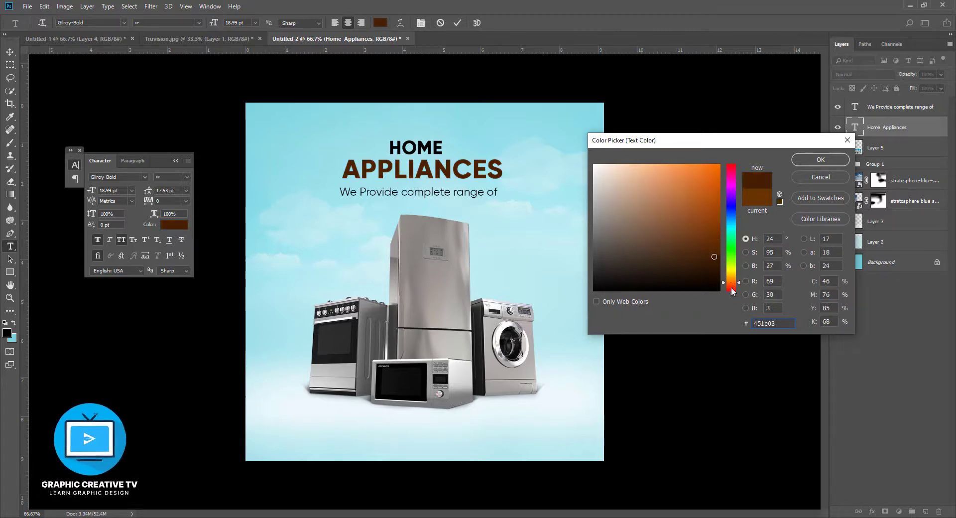
{"action": "left_click", "coordinate": [713, 175]}
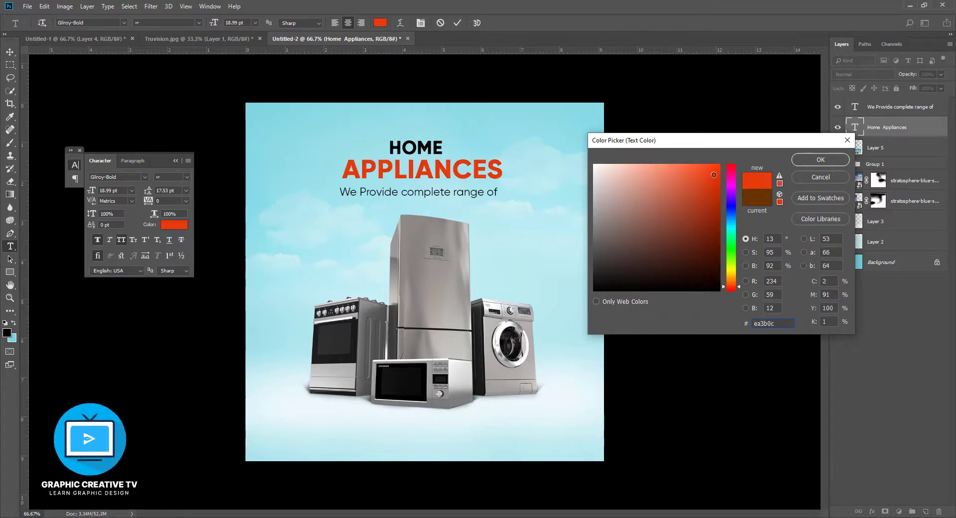
{"action": "mouse_move", "coordinate": [714, 175]}
{"action": "left_mouse_down"}
{"action": "mouse_move", "coordinate": [713, 166]}
{"action": "mouse_move", "coordinate": [715, 179]}
{"action": "left_mouse_up"}
{"action": "left_click", "coordinate": [817, 165]}
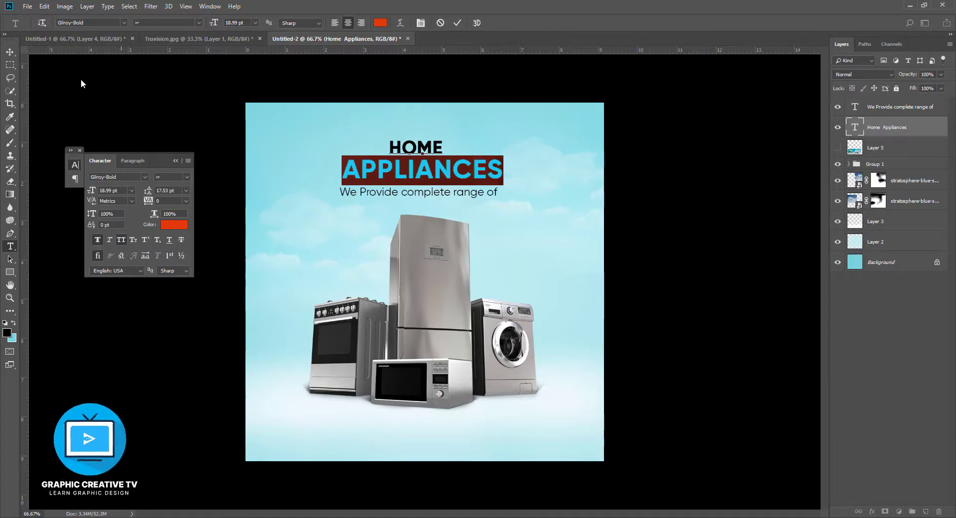
{"action": "left_click", "coordinate": [10, 52]}
{"action": "left_click", "coordinate": [153, 96]}
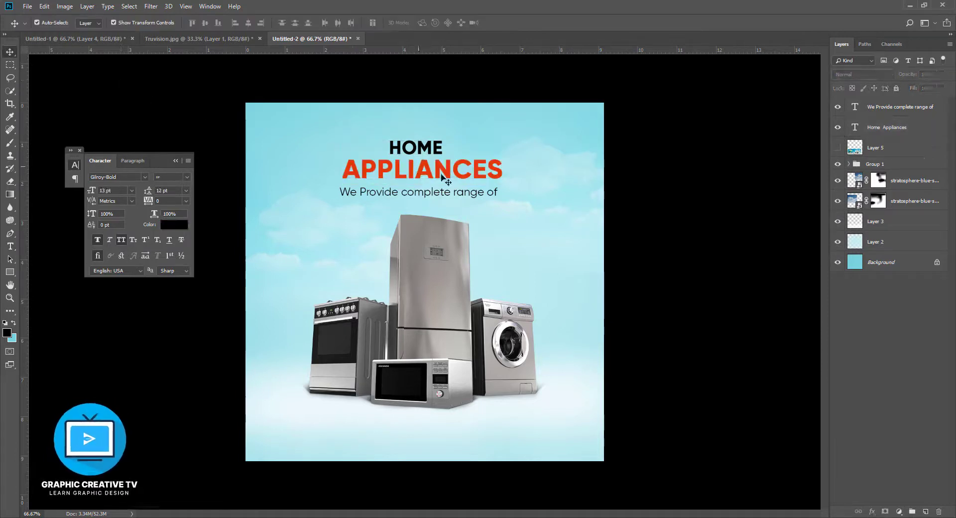
{"action": "left_click", "coordinate": [490, 188]}
{"action": "left_click", "coordinate": [683, 367]}
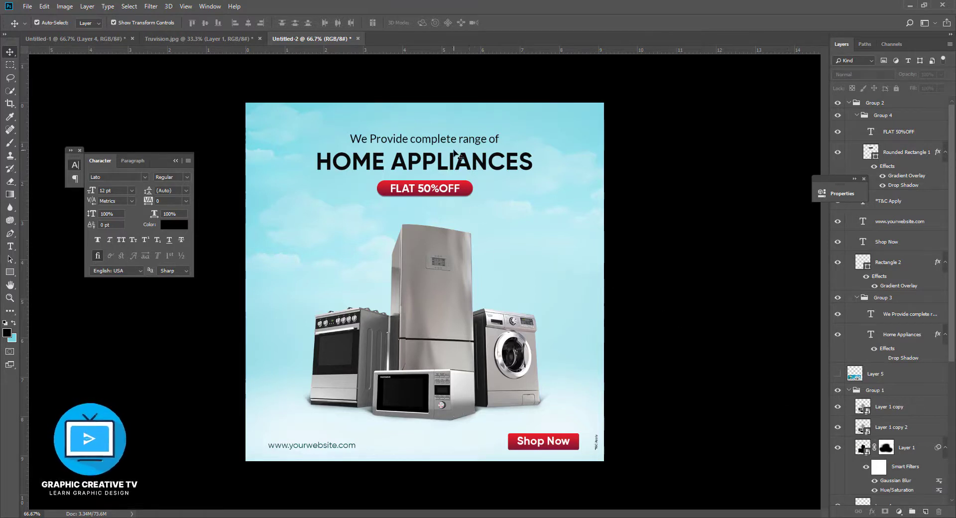
{"action": "left_click", "coordinate": [470, 164]}
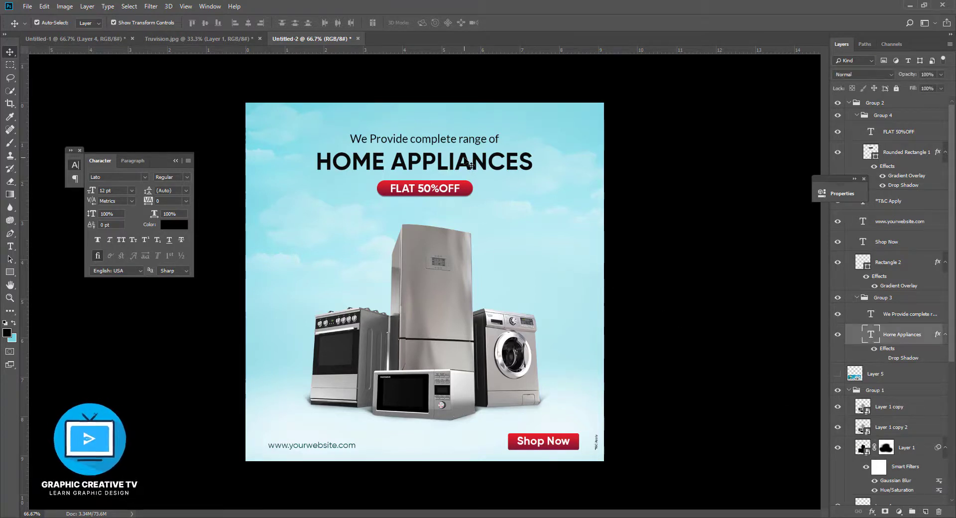
{"action": "left_click", "coordinate": [672, 237]}
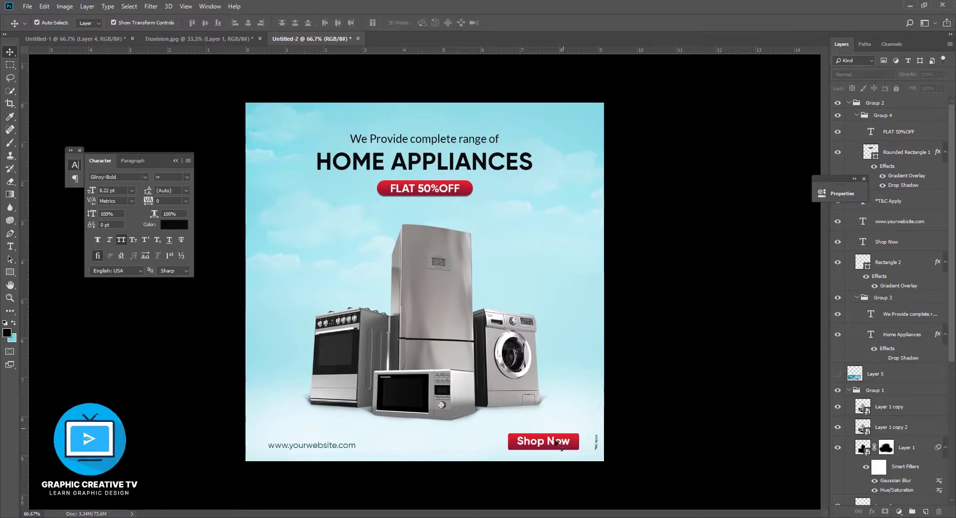
{"action": "left_click", "coordinate": [498, 517]}
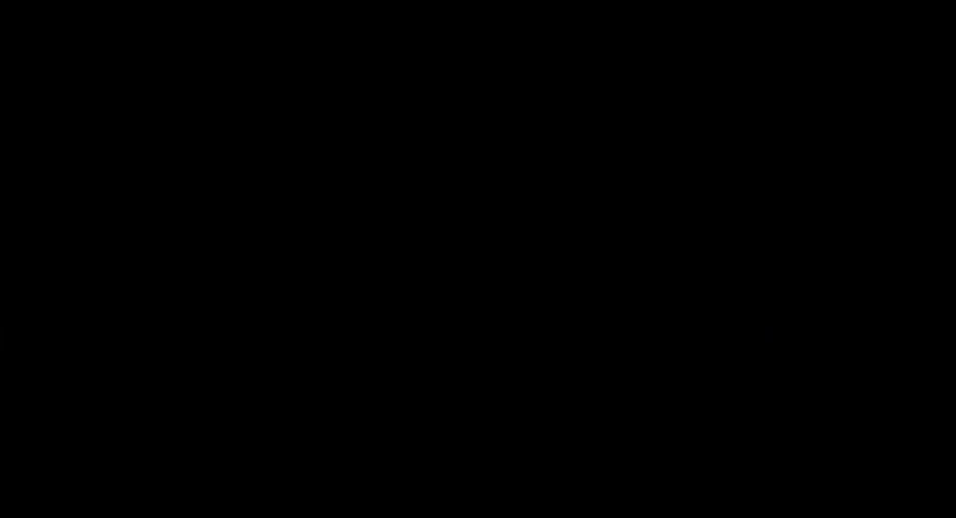